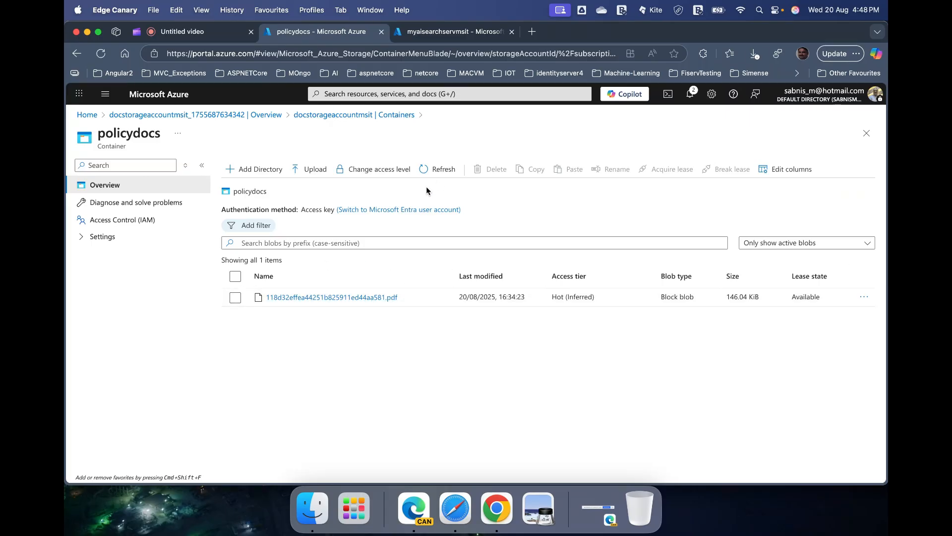
# Step: Open the Import and vectorize data wizard for the myaisearchservmsit search service
pyautogui.click(466, 34)
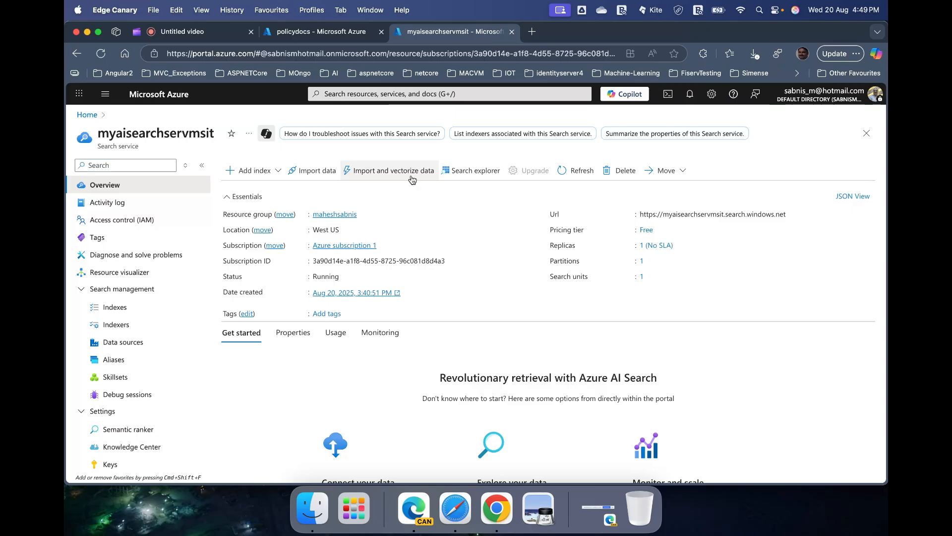
pyautogui.click(412, 179)
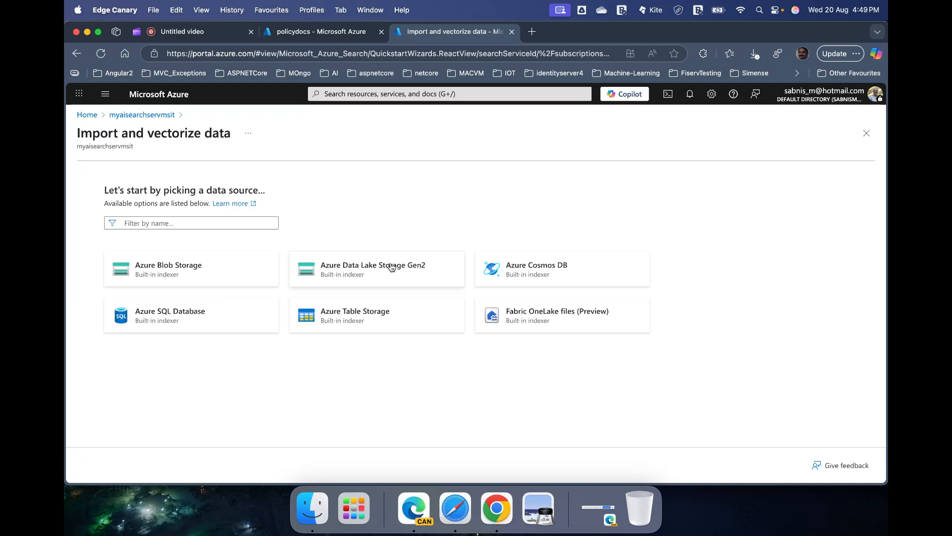
pyautogui.click(326, 32)
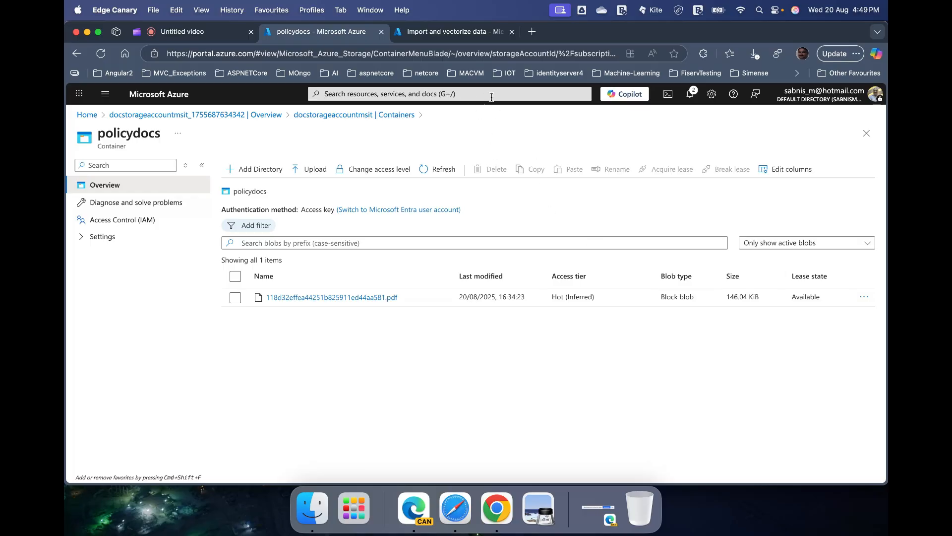
pyautogui.click(461, 36)
# Step: Switch to Preview, look through the pages of the private car policy PDF, and close the document
pyautogui.click(533, 501)
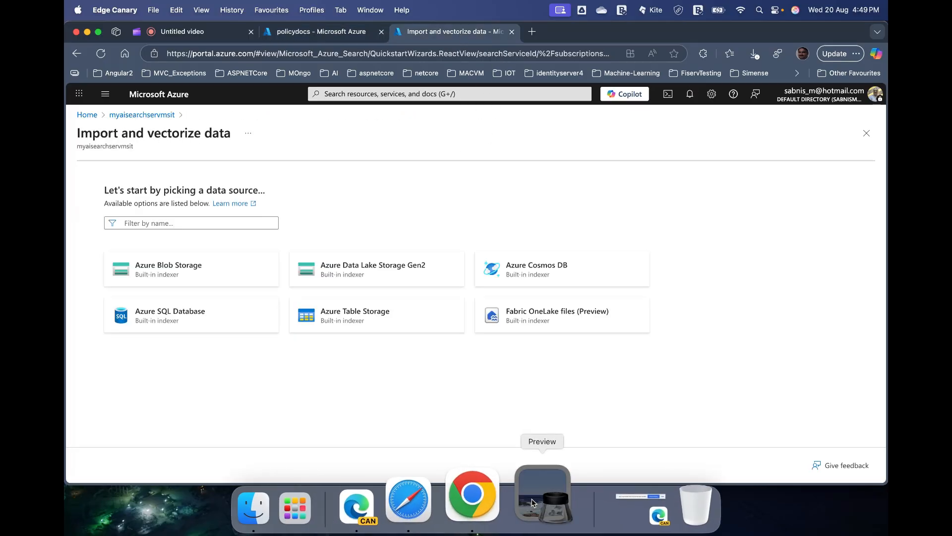
pyautogui.doubleClick(377, 146)
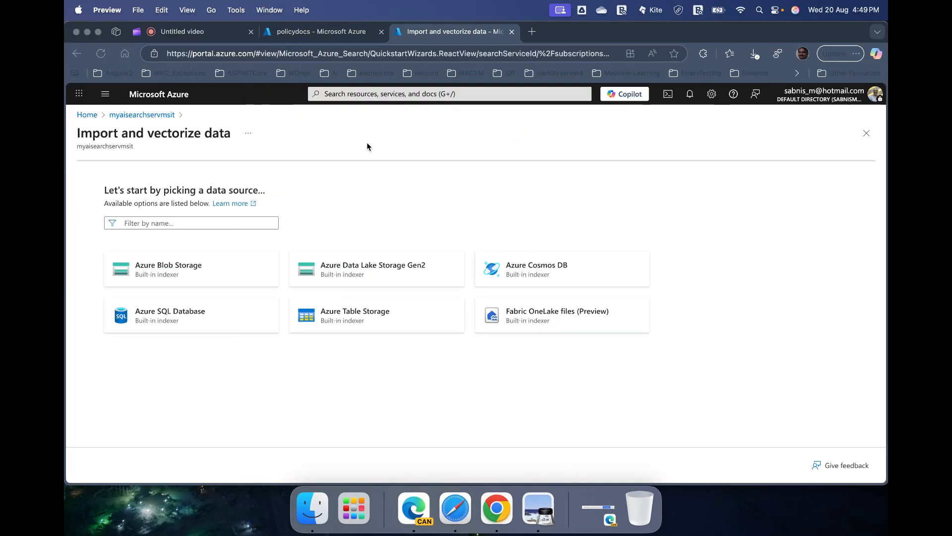
pyautogui.scroll(-20, 400, 325)
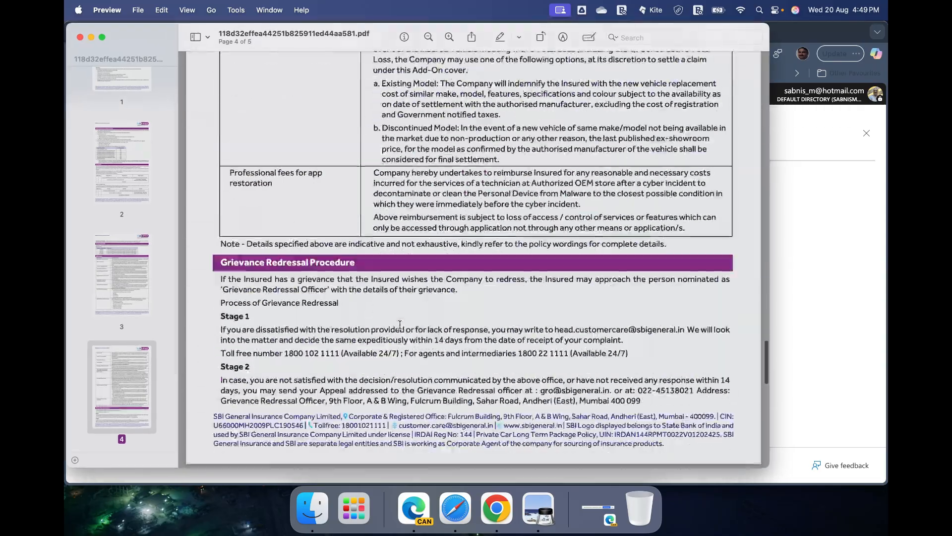
pyautogui.scroll(20, 400, 324)
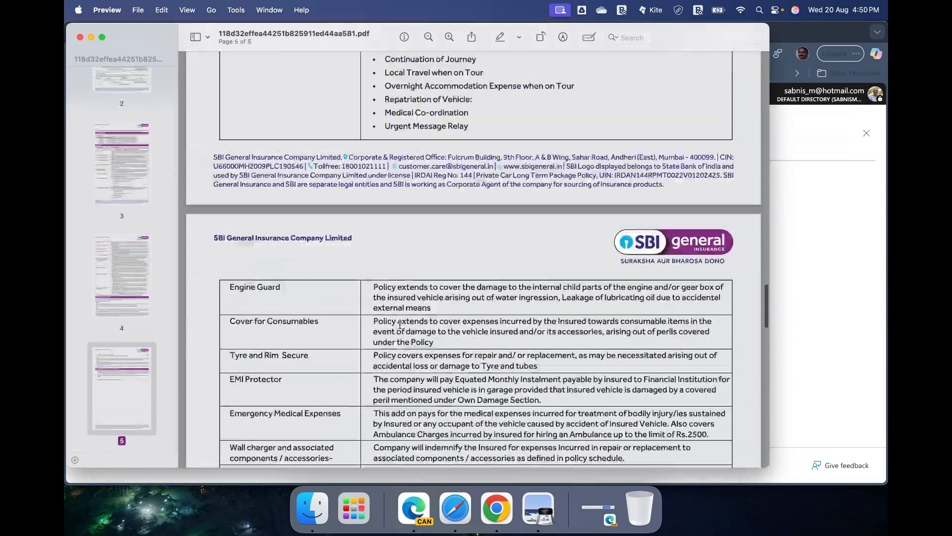
pyautogui.scroll(20, 400, 325)
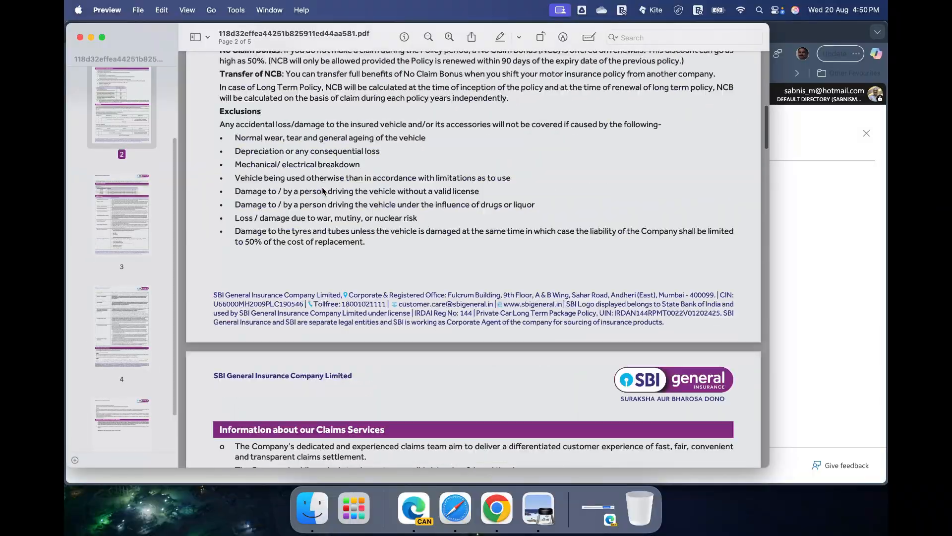
pyautogui.scroll(3, 323, 191)
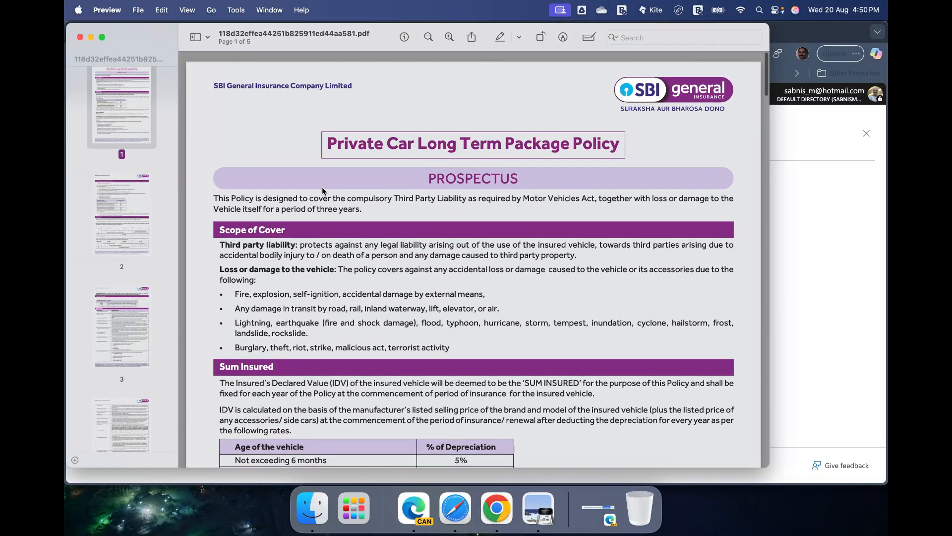
pyautogui.scroll(-3, 323, 191)
pyautogui.scroll(-3, 322, 191)
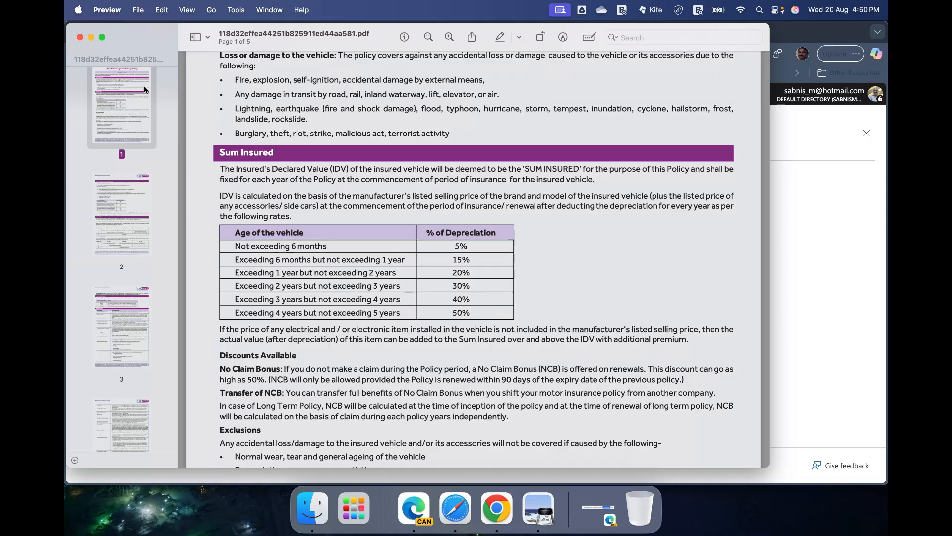
pyautogui.click(80, 37)
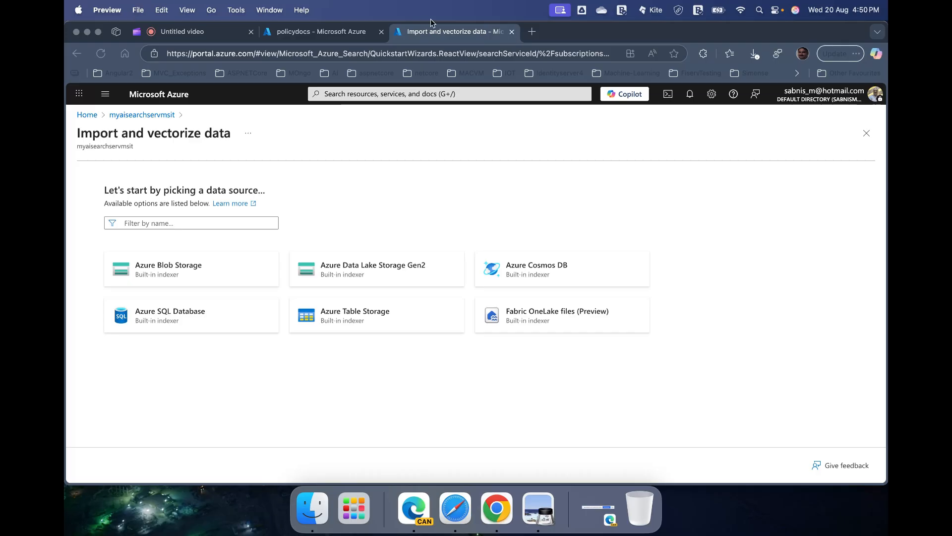
# Step: Open the Azure portal home in a separate browser tab and start creating an Azure OpenAI resource
pyautogui.rightClick(87, 113)
pyautogui.click(130, 126)
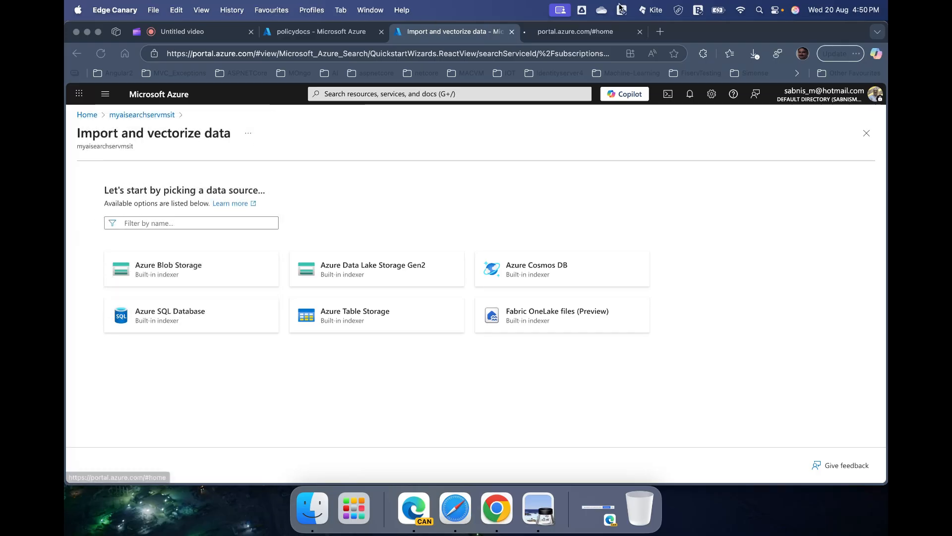
pyautogui.click(588, 33)
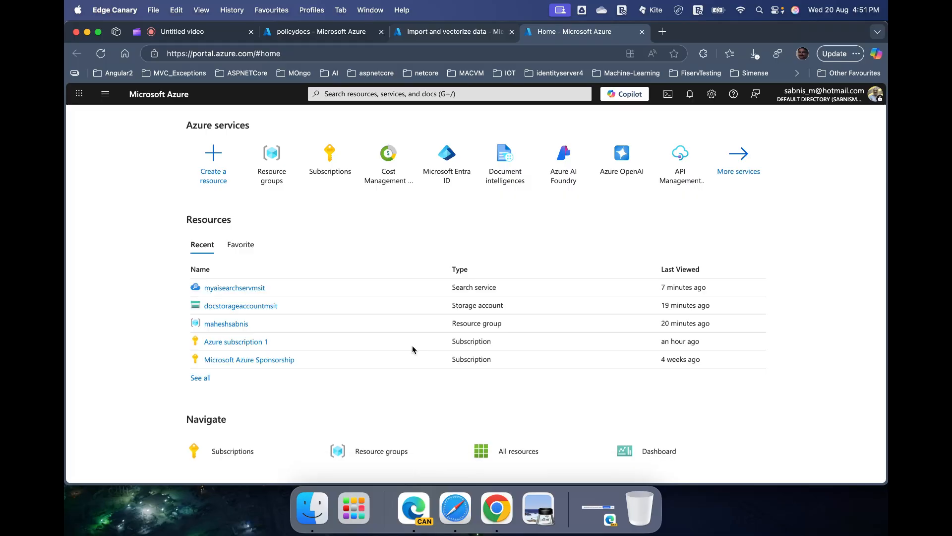
pyautogui.click(625, 161)
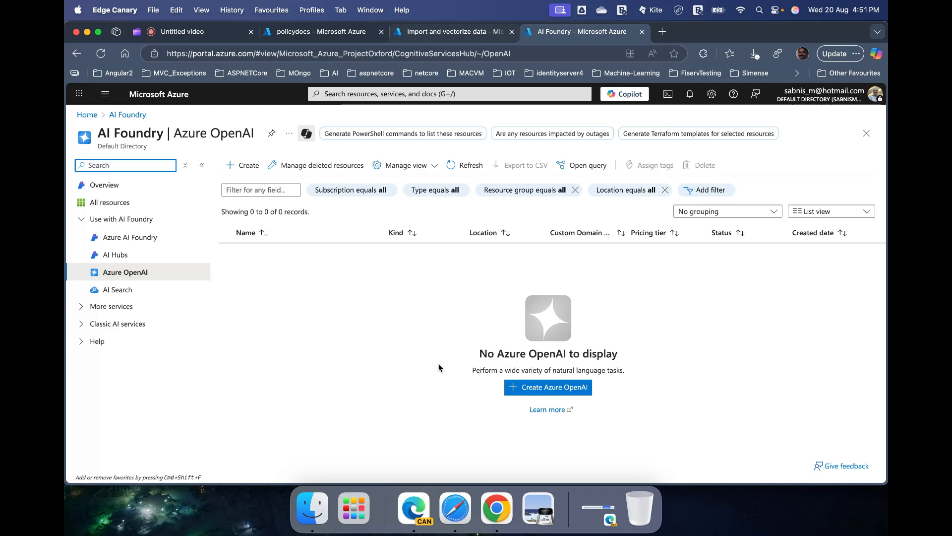
pyautogui.click(566, 391)
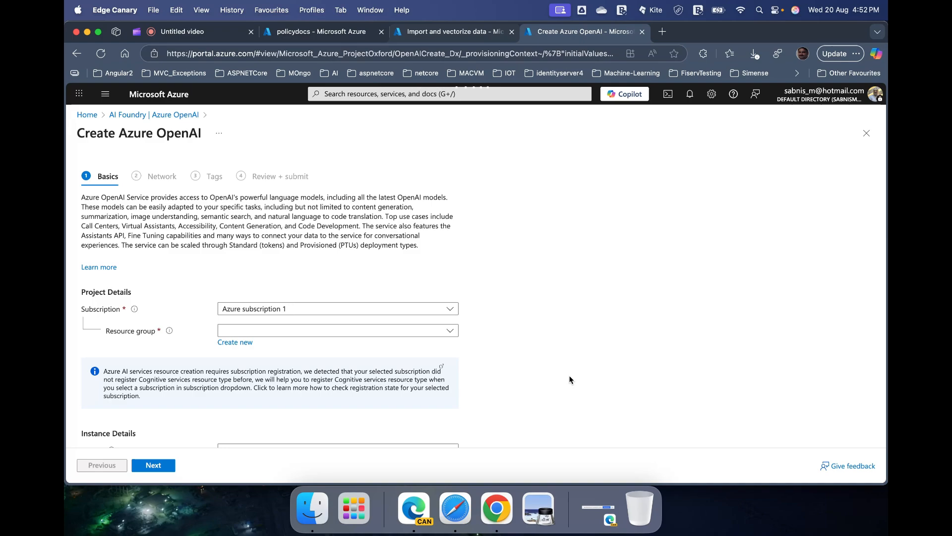
# Step: Assign the new Azure OpenAI resource to the existing resource group and set its region to West US
pyautogui.scroll(-3, 570, 380)
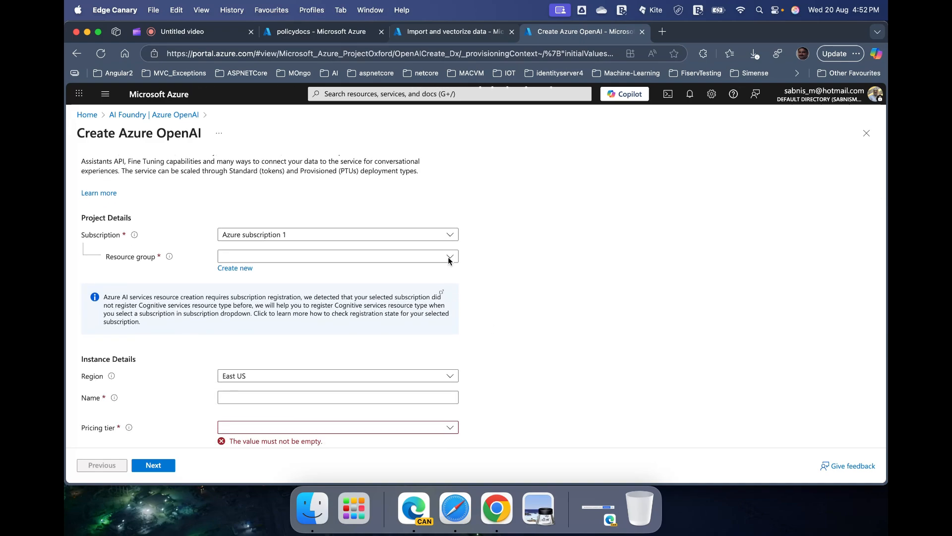
pyautogui.click(451, 260)
pyautogui.click(289, 295)
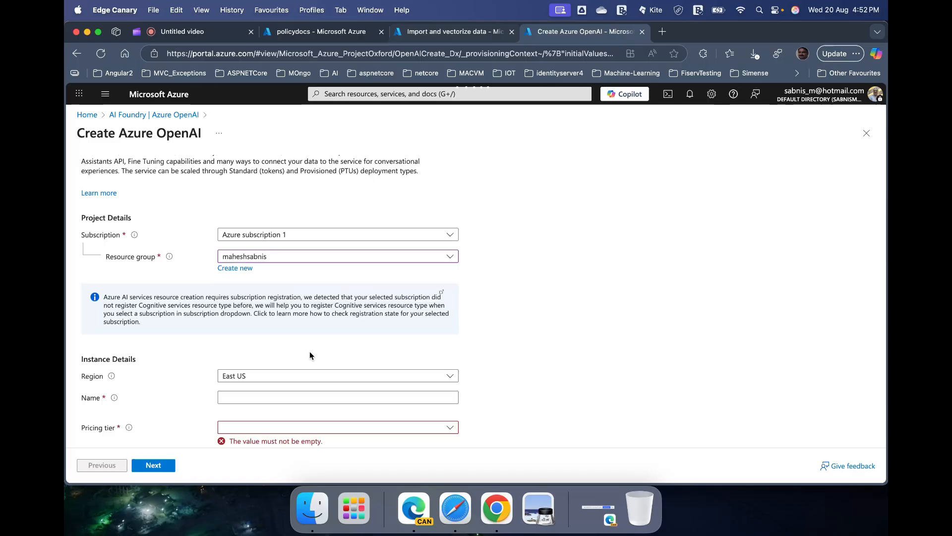
pyautogui.scroll(-5, 311, 355)
pyautogui.click(258, 244)
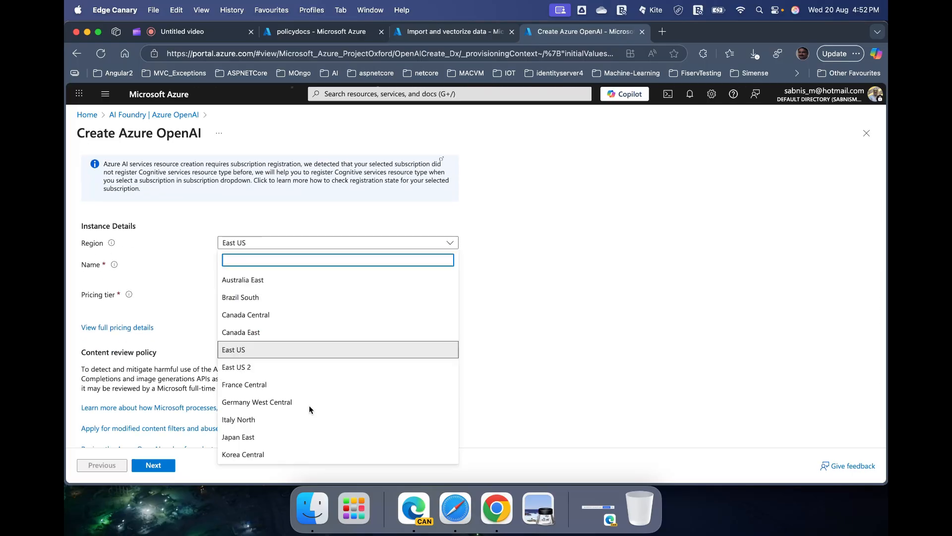
pyautogui.scroll(-6, 309, 407)
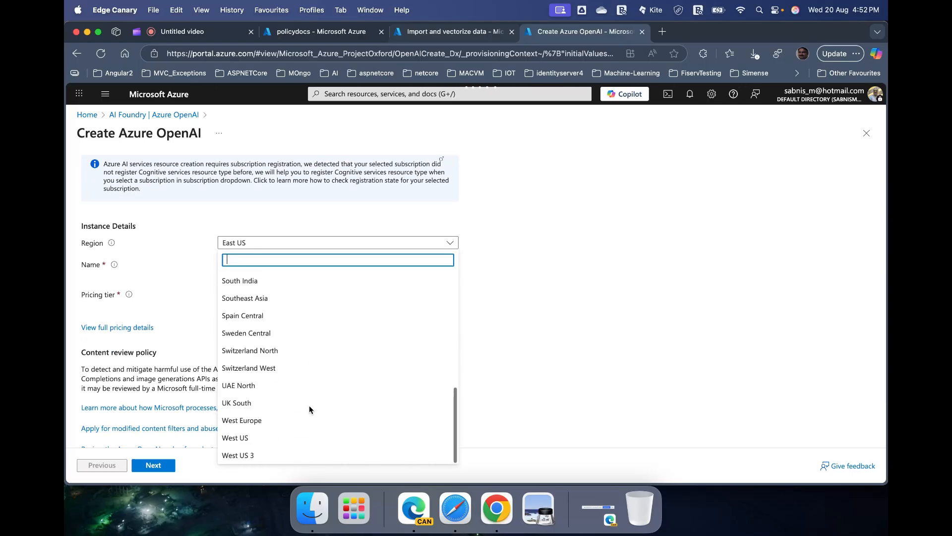
pyautogui.click(259, 435)
# Step: Name the Azure OpenAI instance azureopenaimsit and set its pricing tier to Standard S0
pyautogui.click(245, 267)
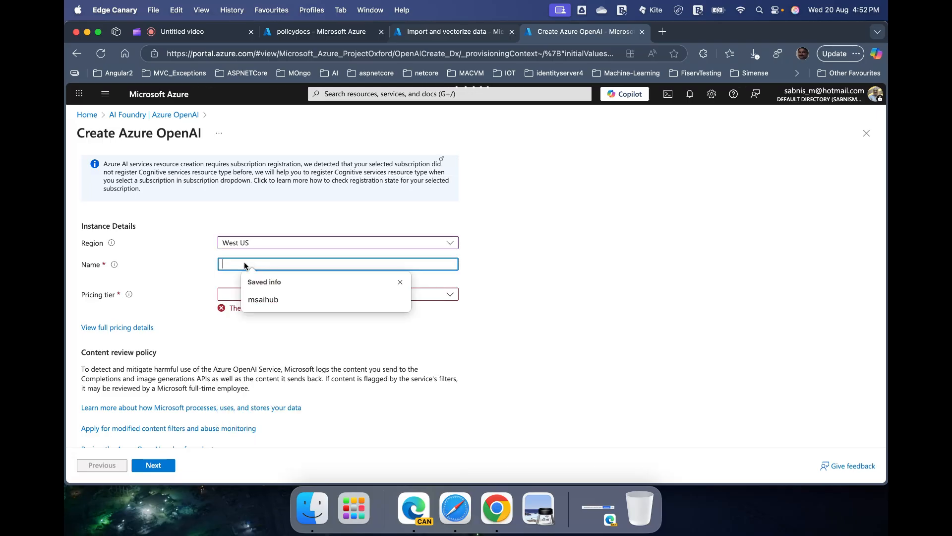
pyautogui.write('azureio')
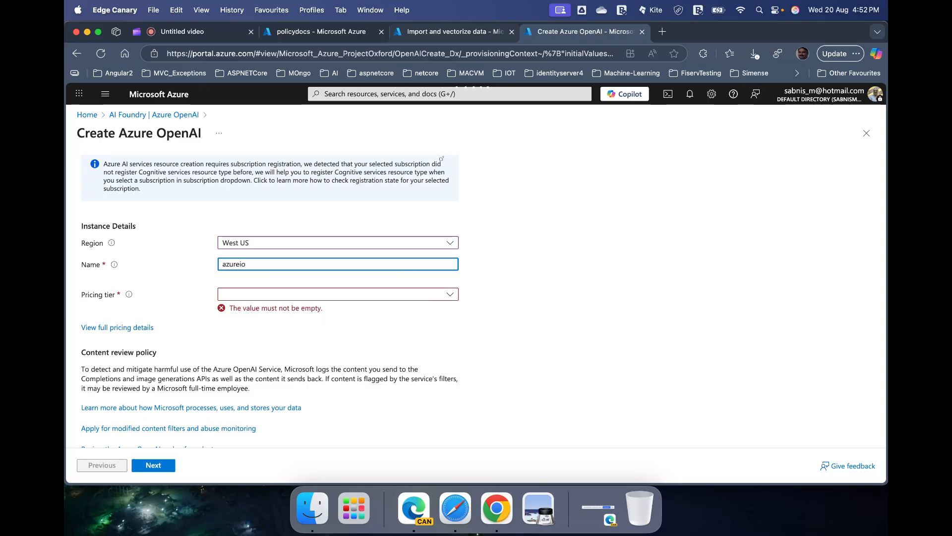
pyautogui.press('BackSpace')
pyautogui.press('BackSpace')
pyautogui.write('openaimsit')
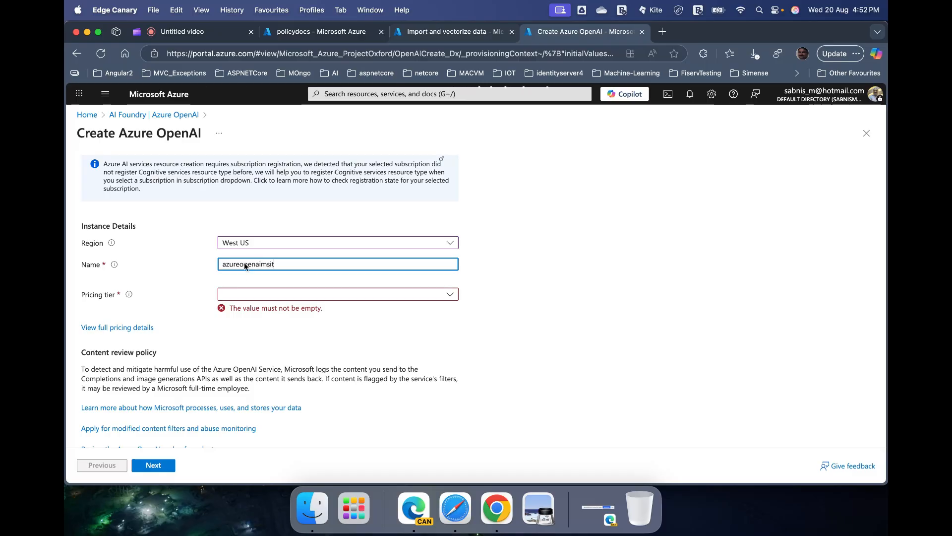
pyautogui.click(269, 298)
pyautogui.click(255, 313)
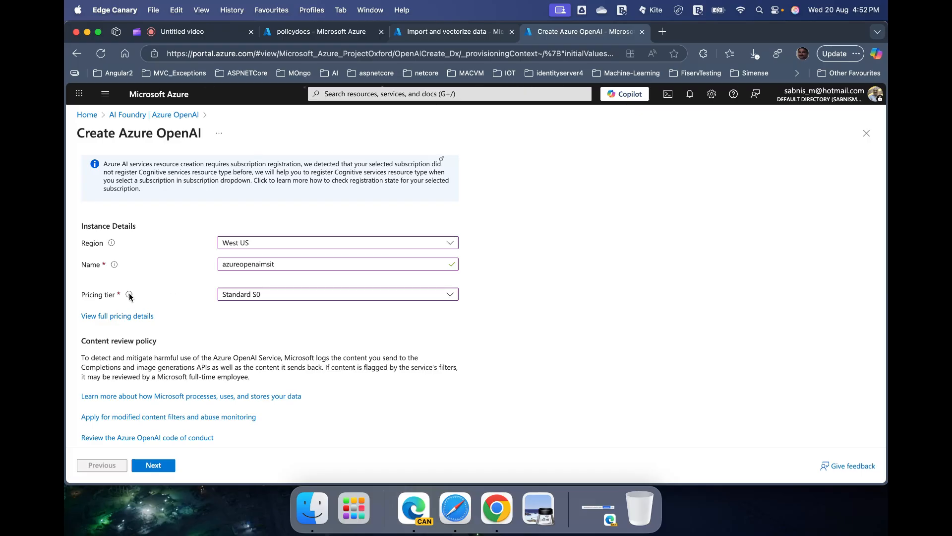
# Step: Examine the o3 and GPT-4.1 token prices for West US in the full pricing details, and return to the creation form
pyautogui.moveTo(130, 296)
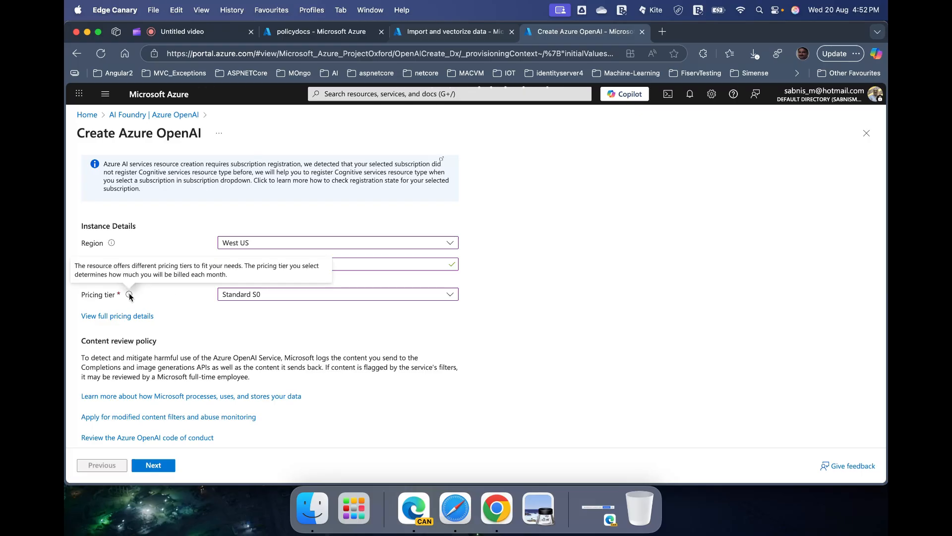
pyautogui.click(141, 317)
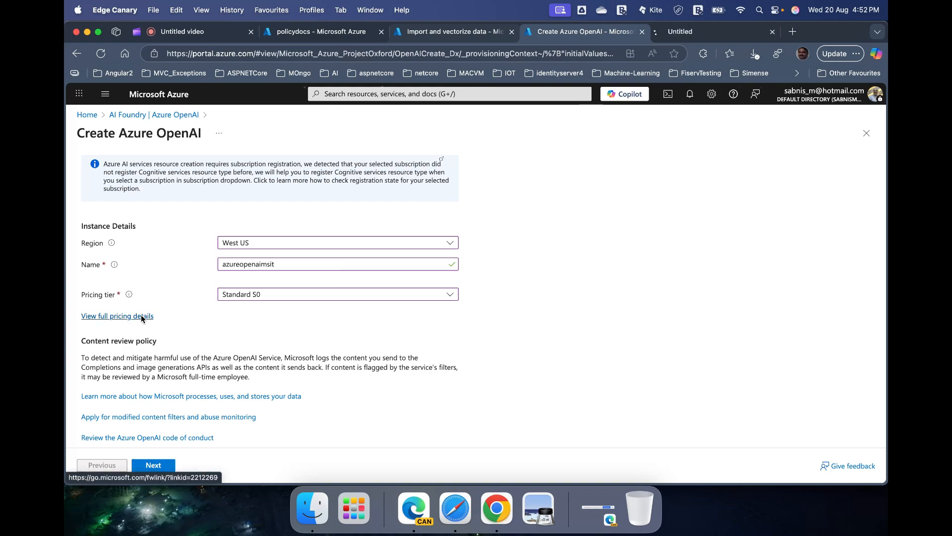
pyautogui.click(709, 35)
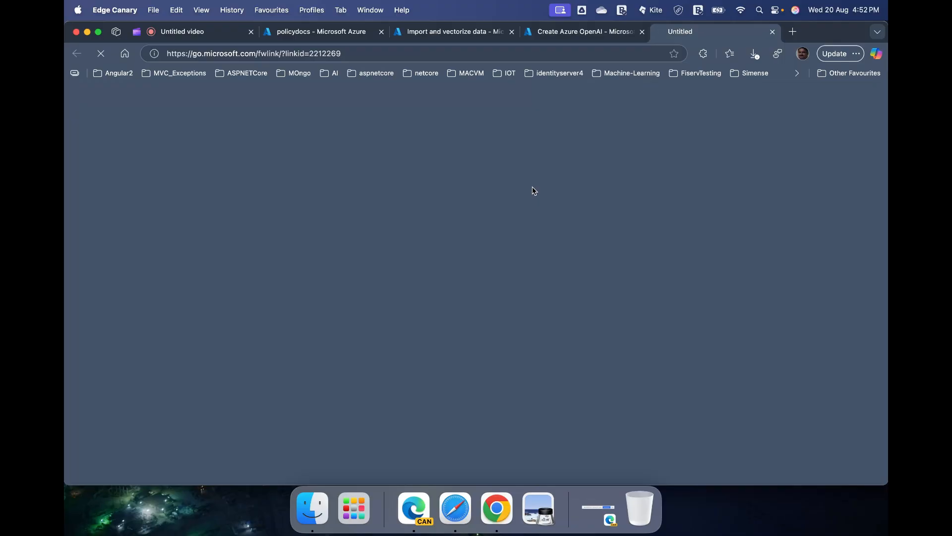
pyautogui.scroll(-15, 506, 297)
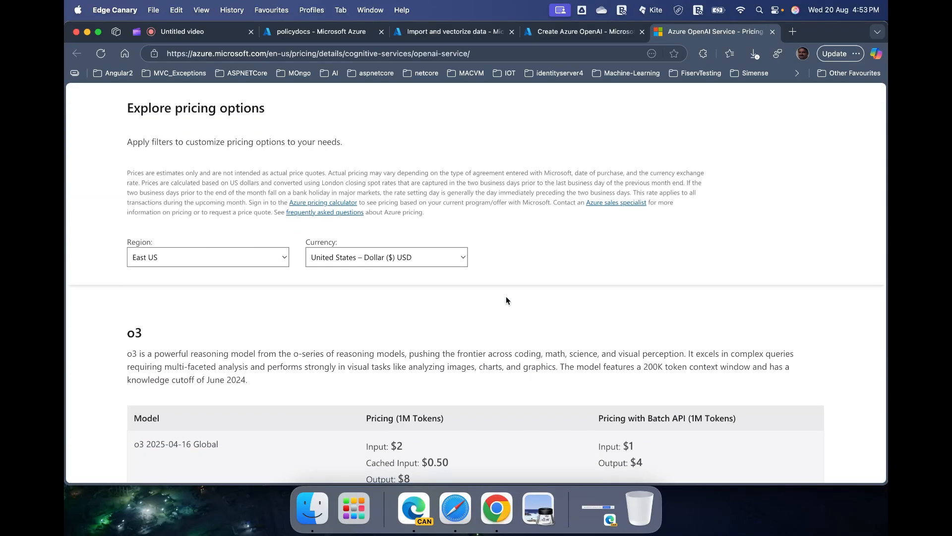
pyautogui.scroll(-3, 506, 296)
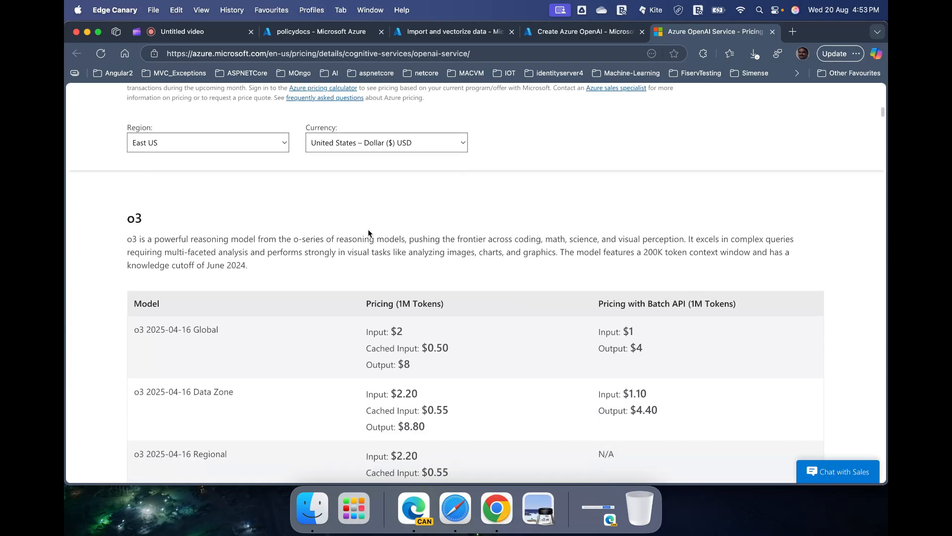
pyautogui.click(285, 142)
pyautogui.click(197, 209)
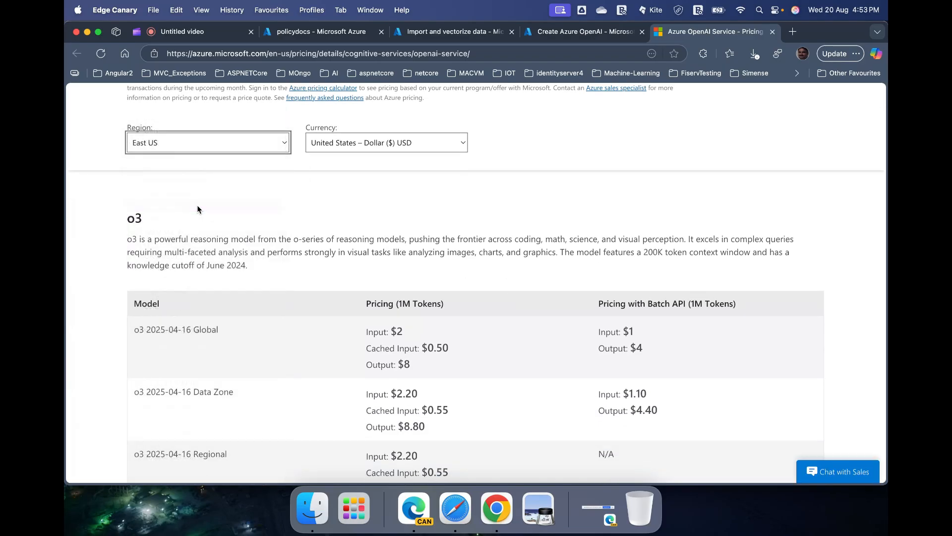
pyautogui.scroll(-2, 370, 305)
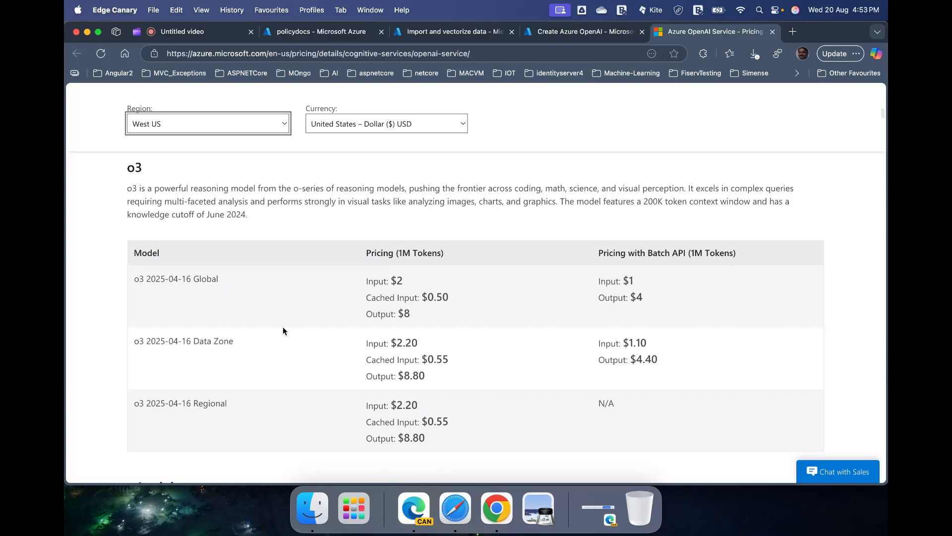
pyautogui.scroll(-2, 282, 331)
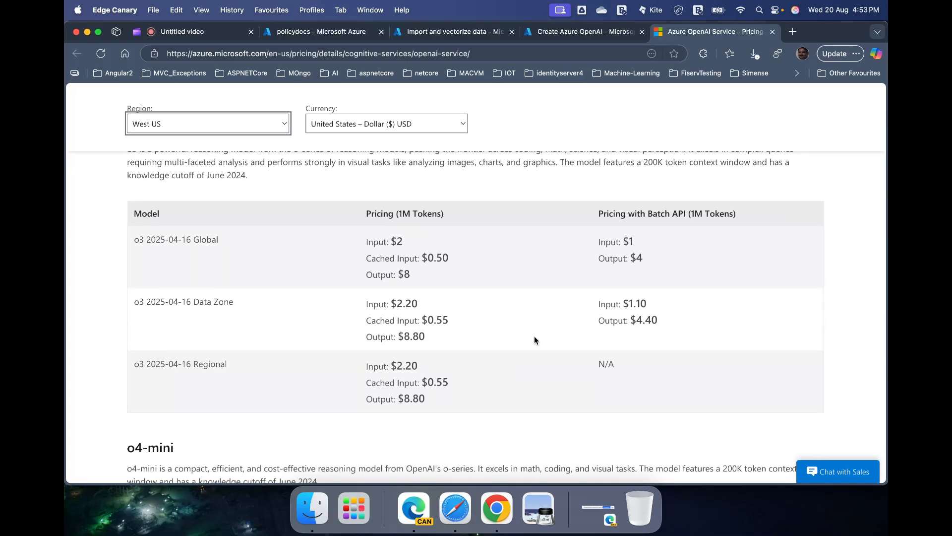
pyautogui.scroll(-10, 535, 337)
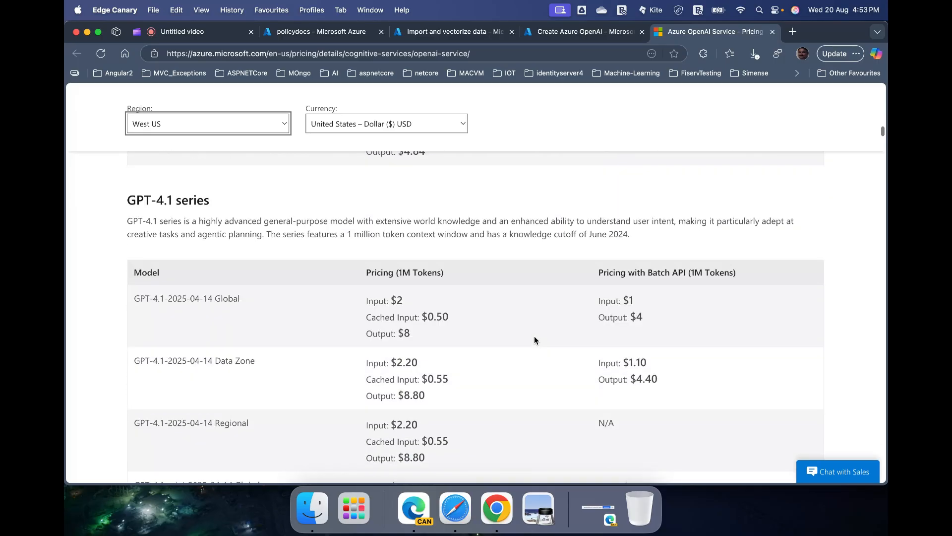
pyautogui.scroll(-1, 534, 336)
pyautogui.scroll(-1, 534, 335)
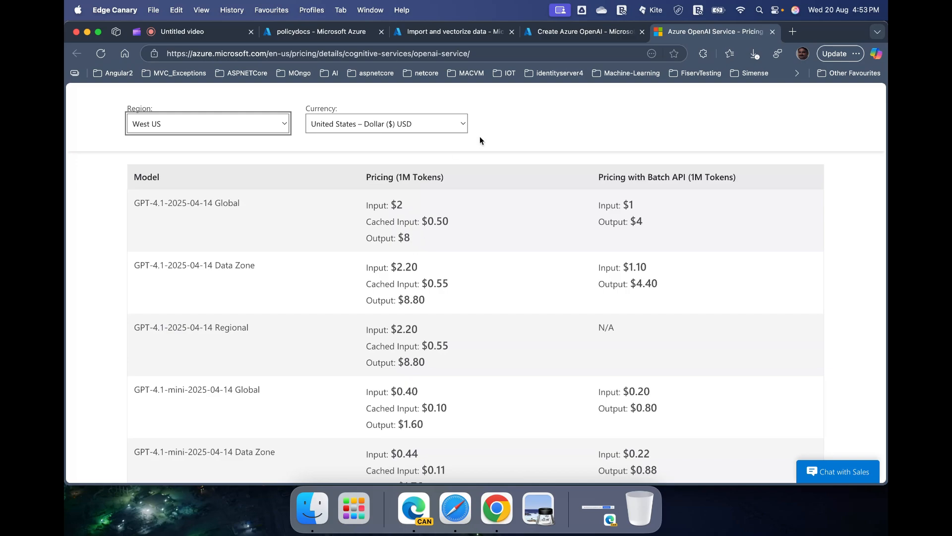
pyautogui.click(555, 34)
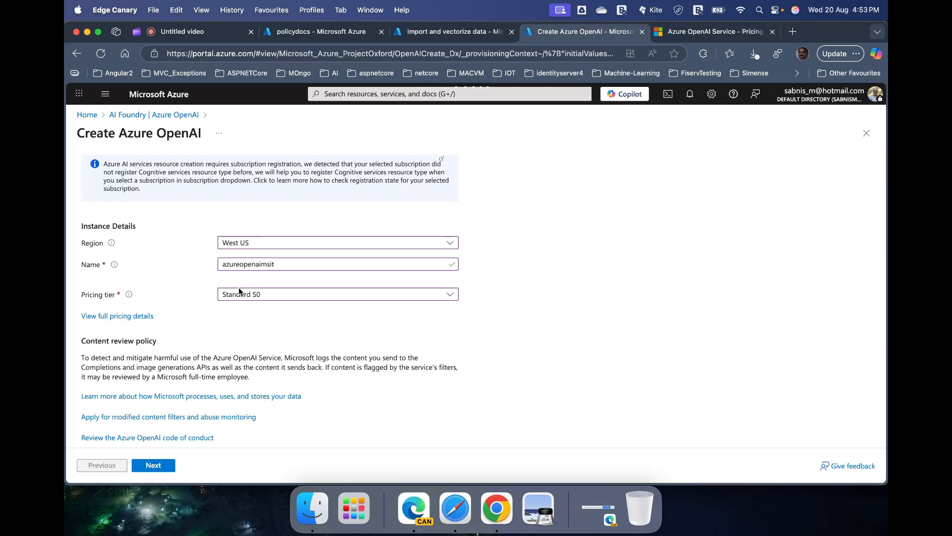
pyautogui.scroll(-1, 250, 332)
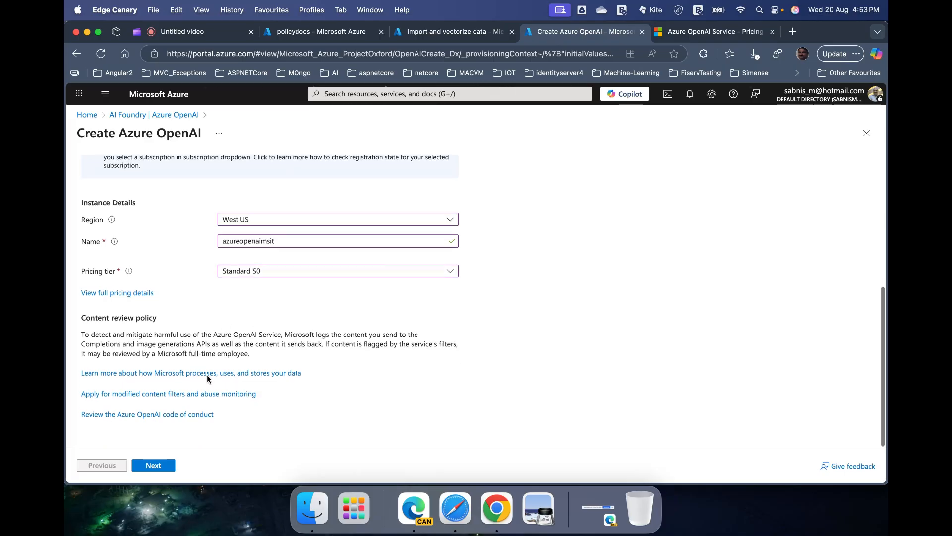
# Step: Allow all networks, including the internet, to access the Azure OpenAI resource, leave its tags empty, and create it
pyautogui.click(162, 467)
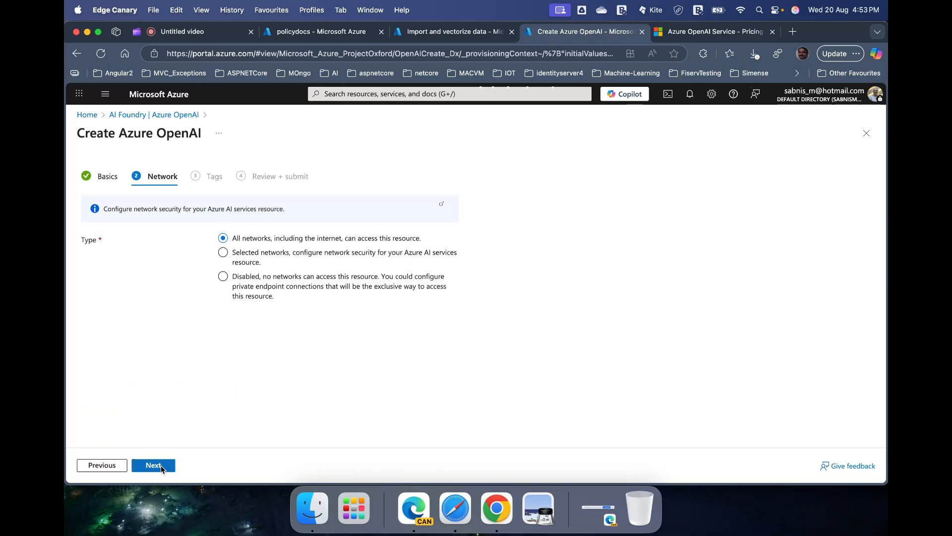
pyautogui.click(277, 255)
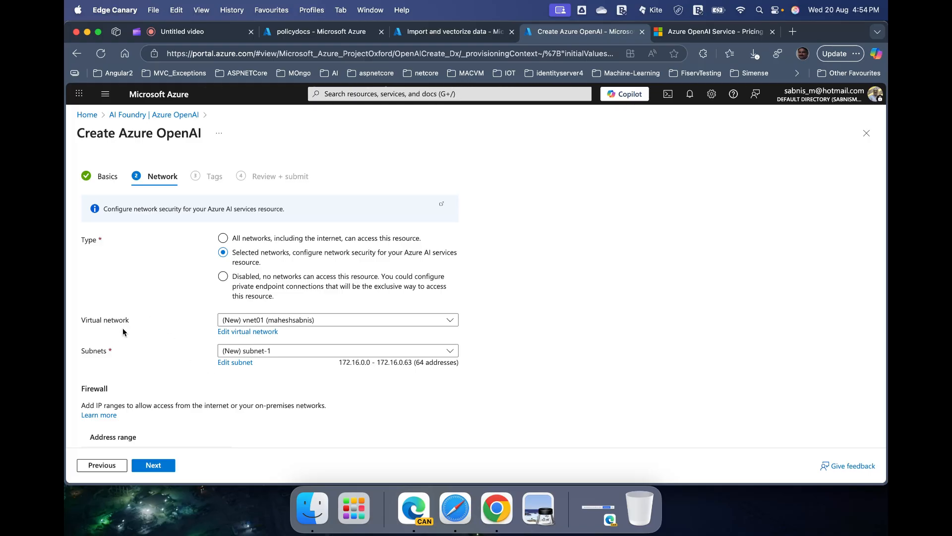
pyautogui.click(259, 243)
pyautogui.click(165, 469)
pyautogui.click(165, 467)
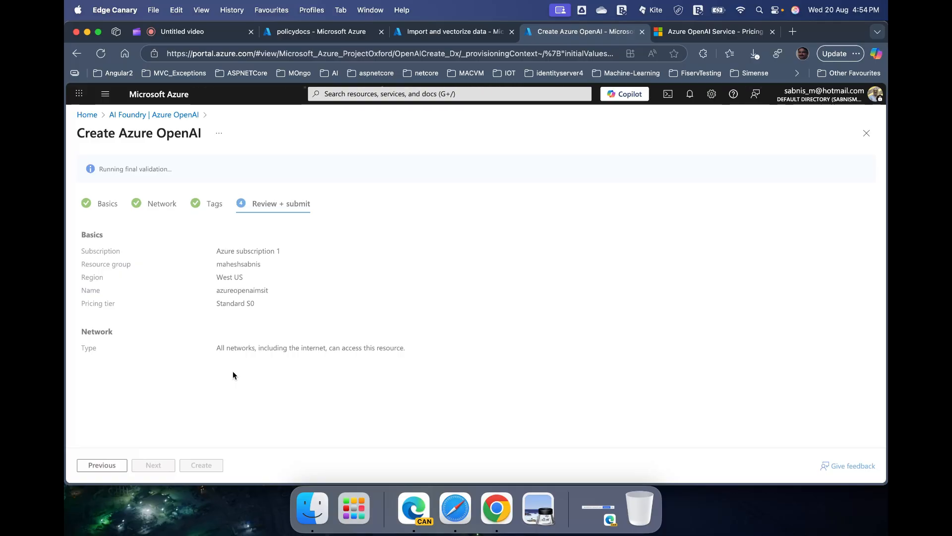
pyautogui.click(214, 466)
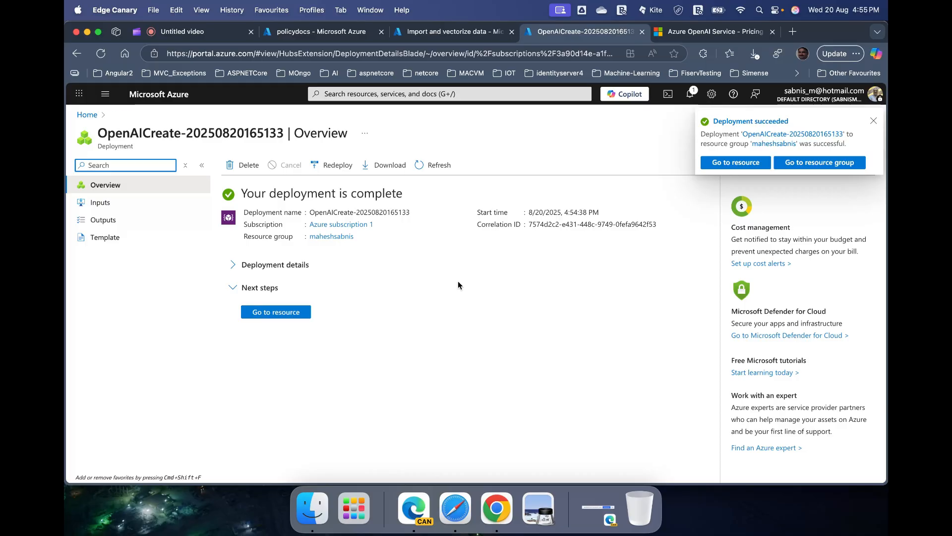
# Step: Open the deployed azureopenaimsit resource in the Azure AI Foundry portal and go to its model deployments
pyautogui.click(305, 311)
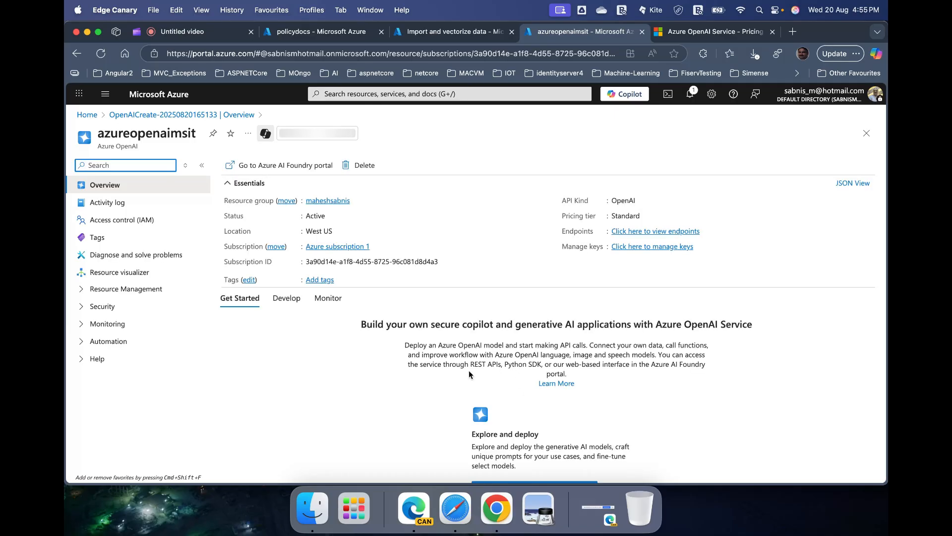
pyautogui.scroll(-2, 555, 373)
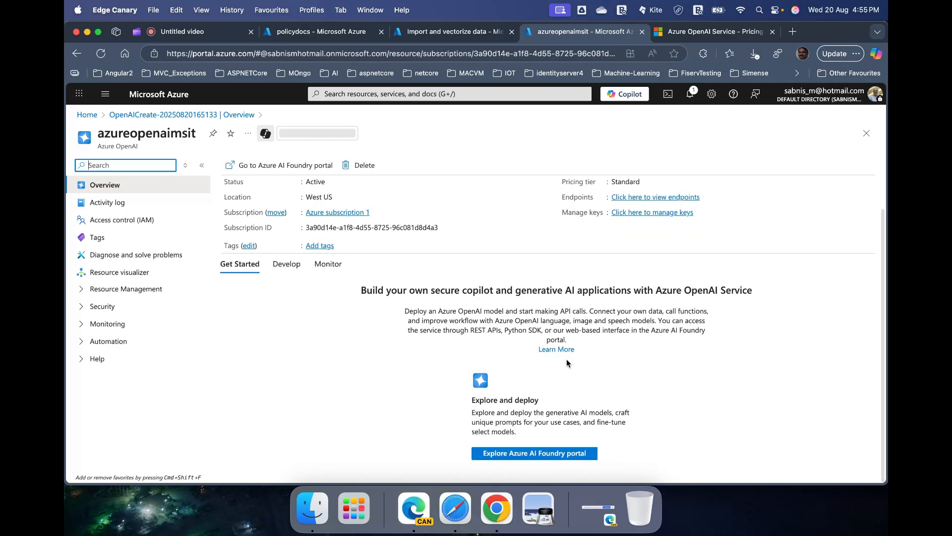
pyautogui.click(532, 454)
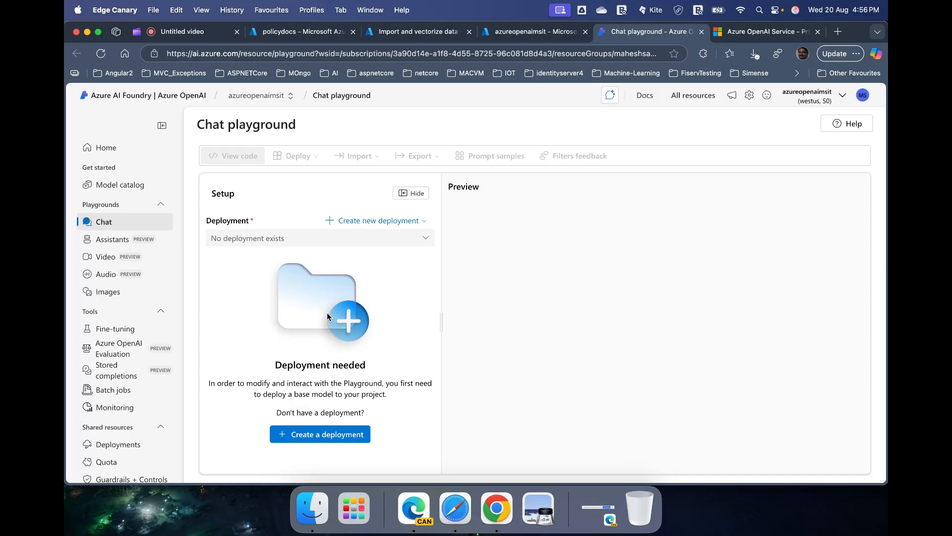
pyautogui.click(133, 449)
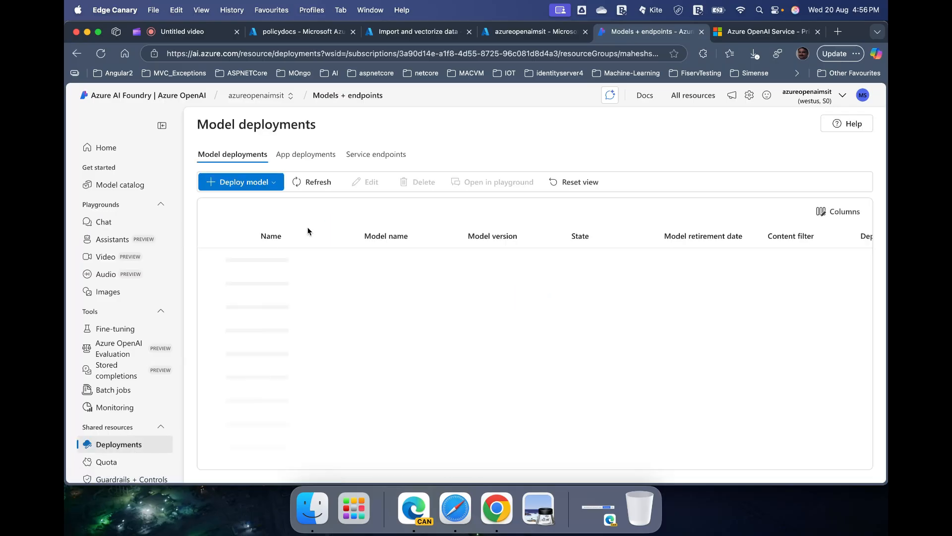
# Step: Start a base model deployment and choose the gpt-4.1 chat completion model after reviewing its description
pyautogui.click(278, 185)
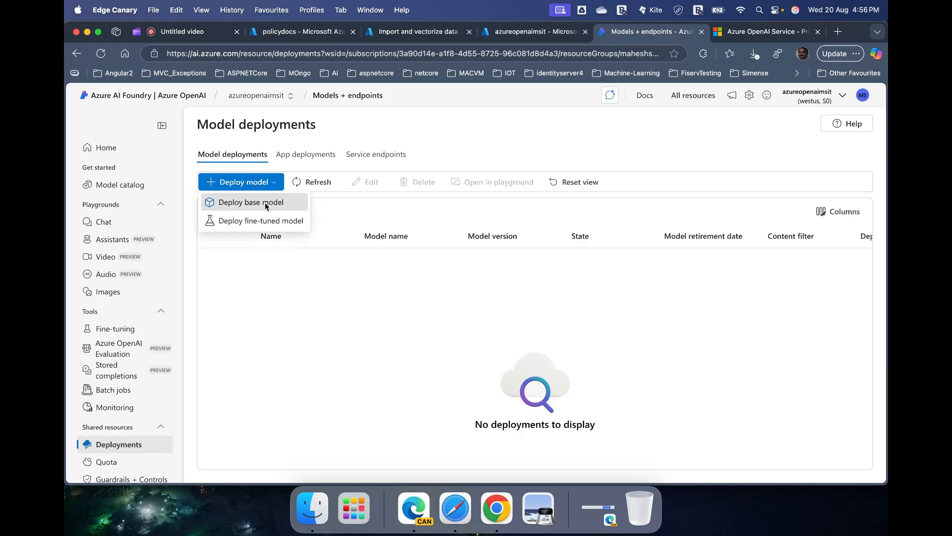
pyautogui.click(265, 202)
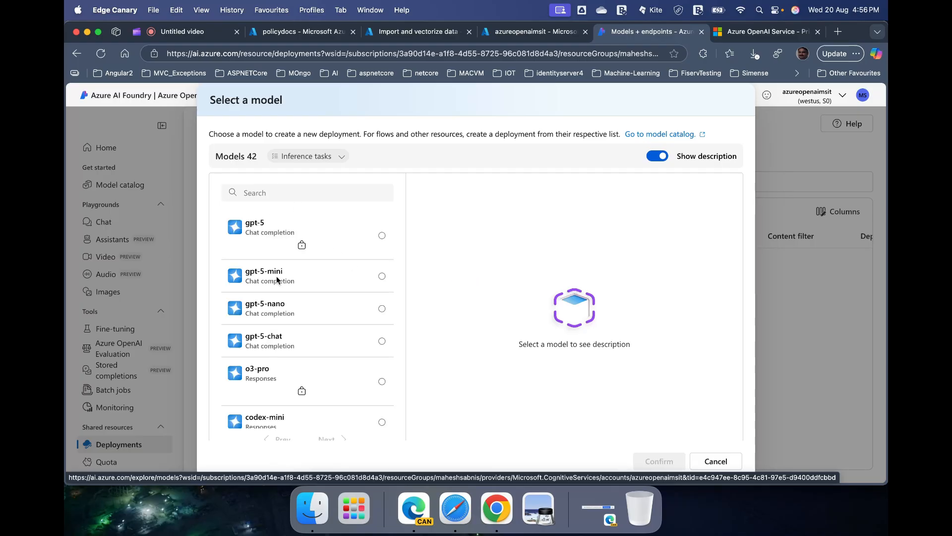
pyautogui.scroll(-2, 275, 407)
pyautogui.scroll(-5, 275, 407)
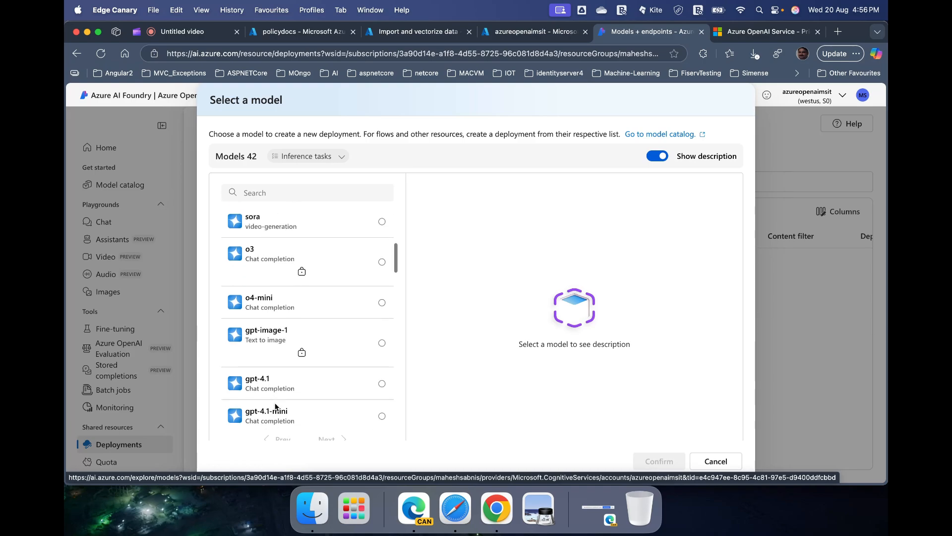
pyautogui.click(284, 390)
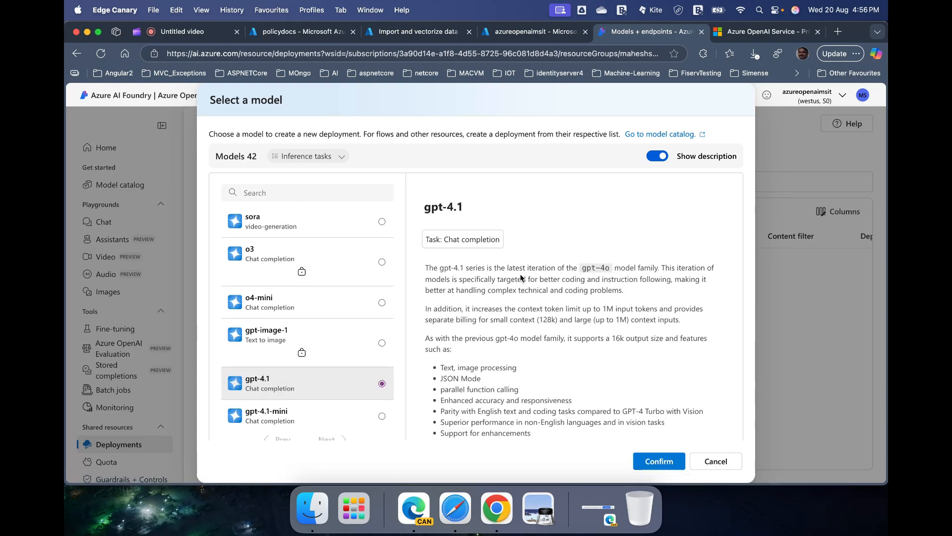
pyautogui.scroll(5, 311, 304)
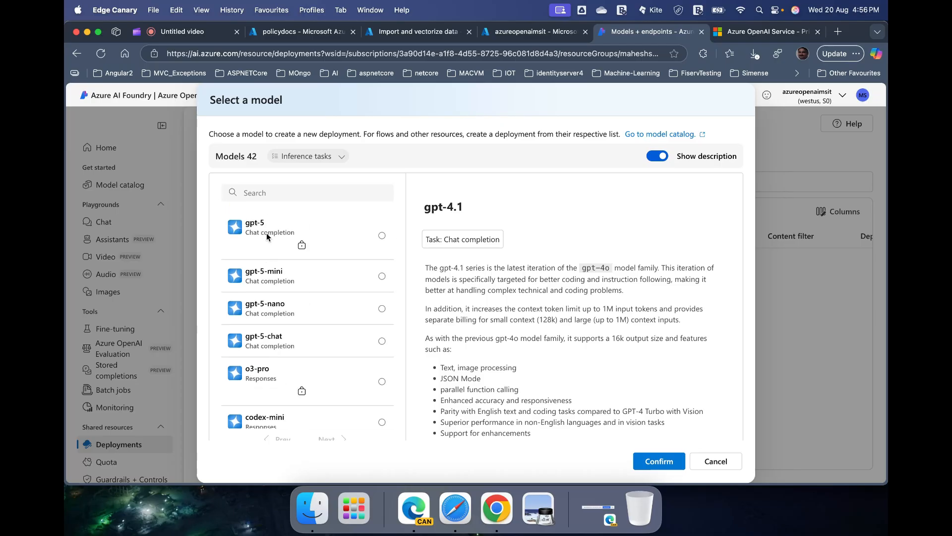
pyautogui.scroll(-5, 293, 334)
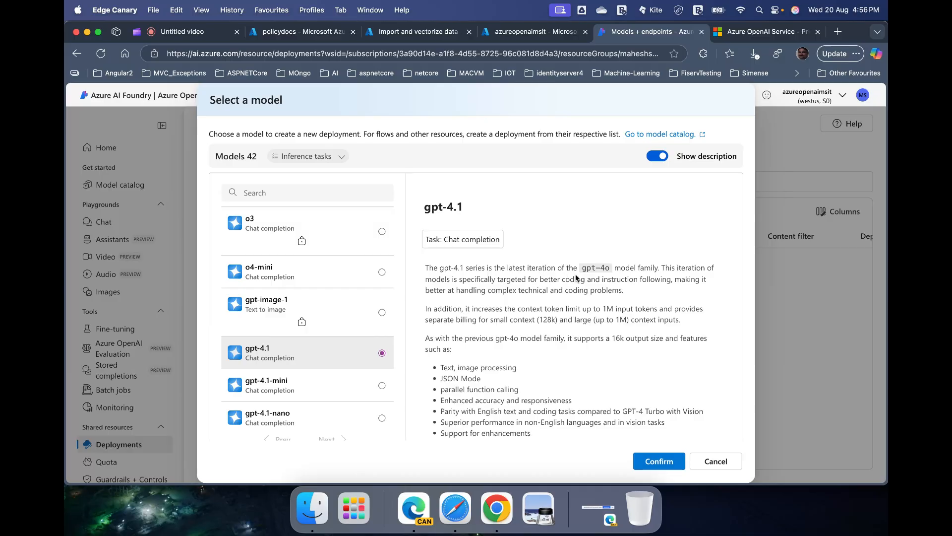
pyautogui.scroll(-2, 554, 339)
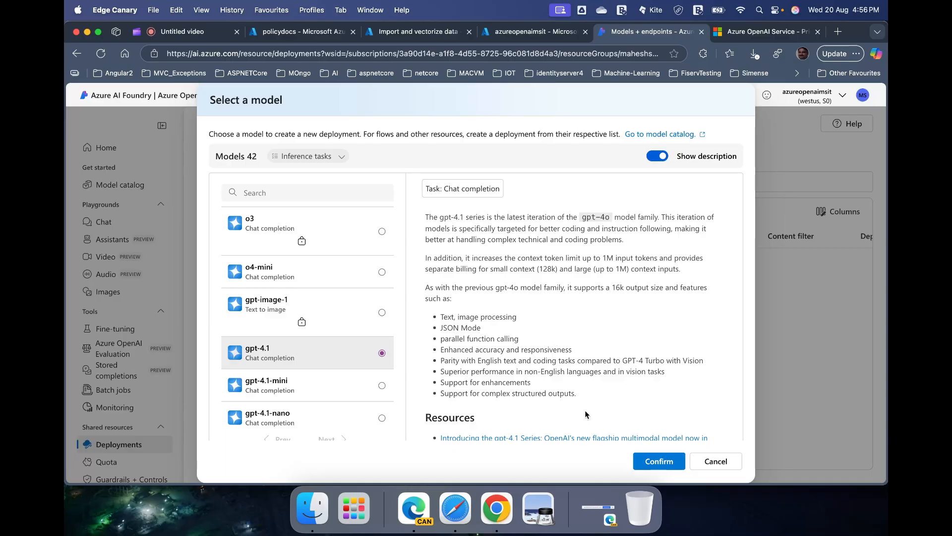
pyautogui.click(649, 464)
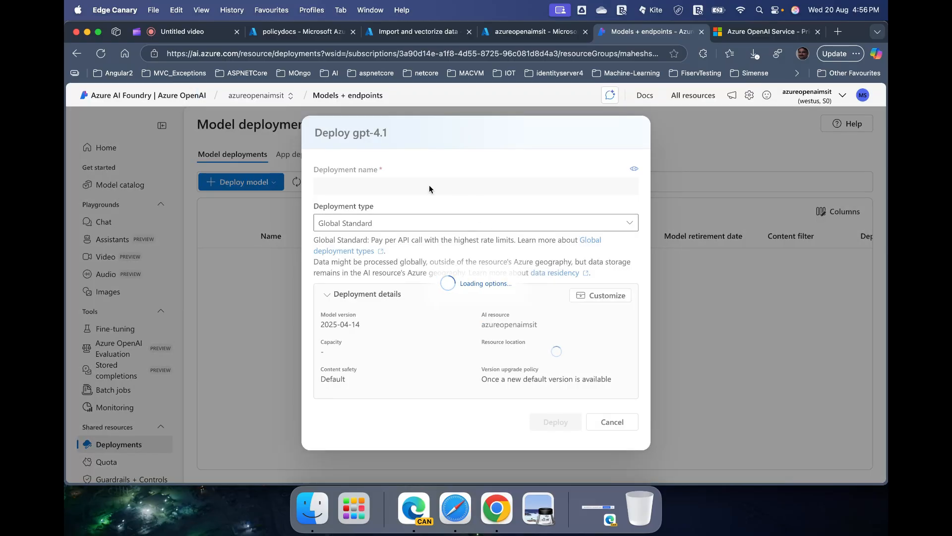
# Step: Replace the default name of the gpt-4.1 deployment with gpr41deploy
pyautogui.click(385, 188)
pyautogui.press('BackSpace')
pyautogui.press('BackSpace')
pyautogui.press('BackSpace')
pyautogui.press('BackSpace')
pyautogui.press('BackSpace')
pyautogui.press('BackSpace')
pyautogui.press('BackSpace')
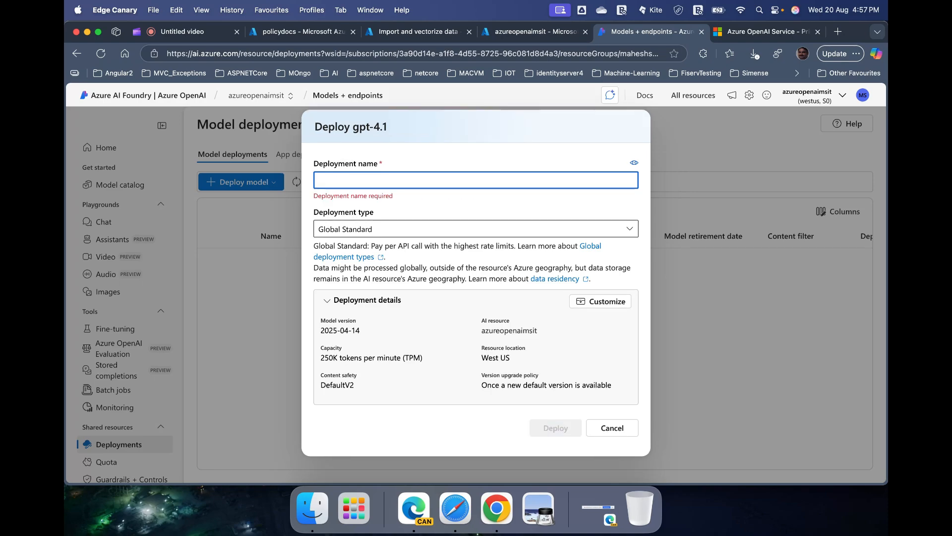
pyautogui.write('gp')
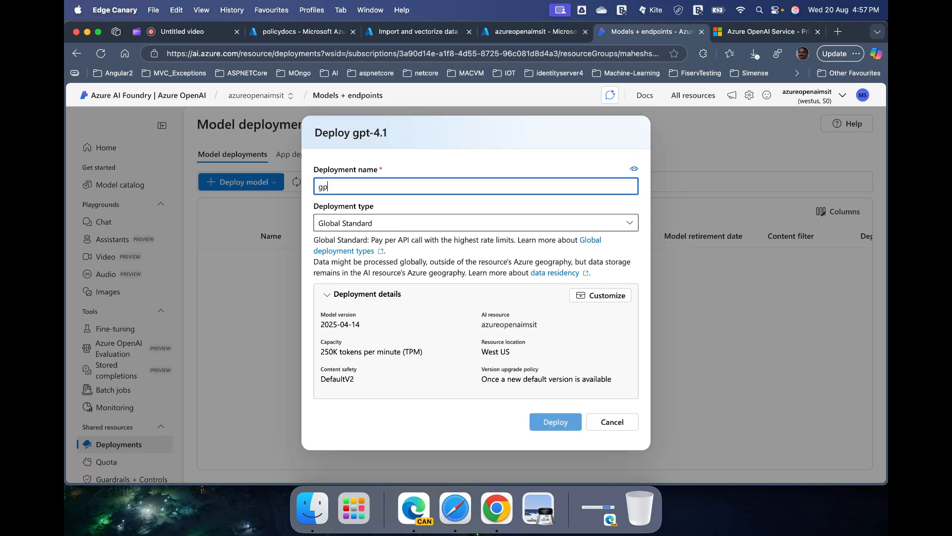
pyautogui.write('r41')
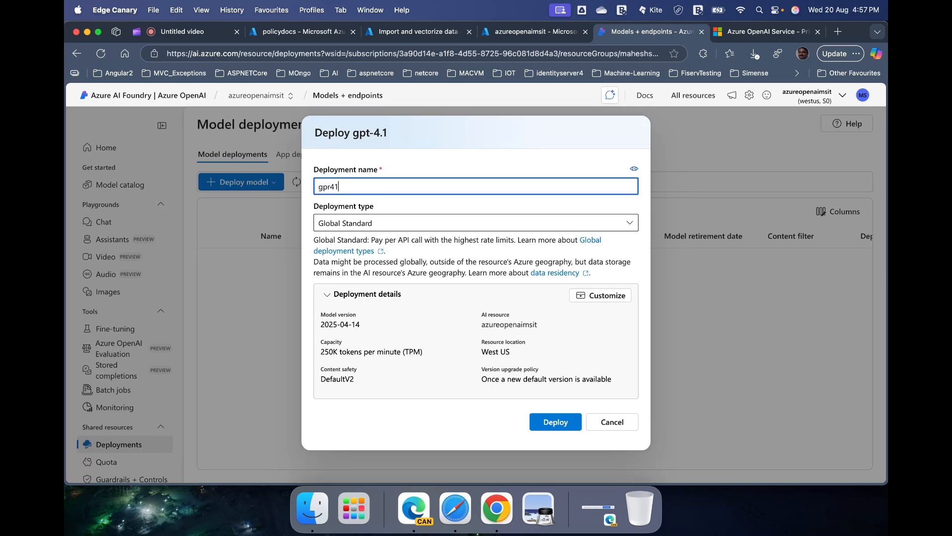
pyautogui.write('deploy')
# Step: Customize the deployment with a tokens per minute rate limit of about 4.6M, and deploy the model
pyautogui.click(606, 295)
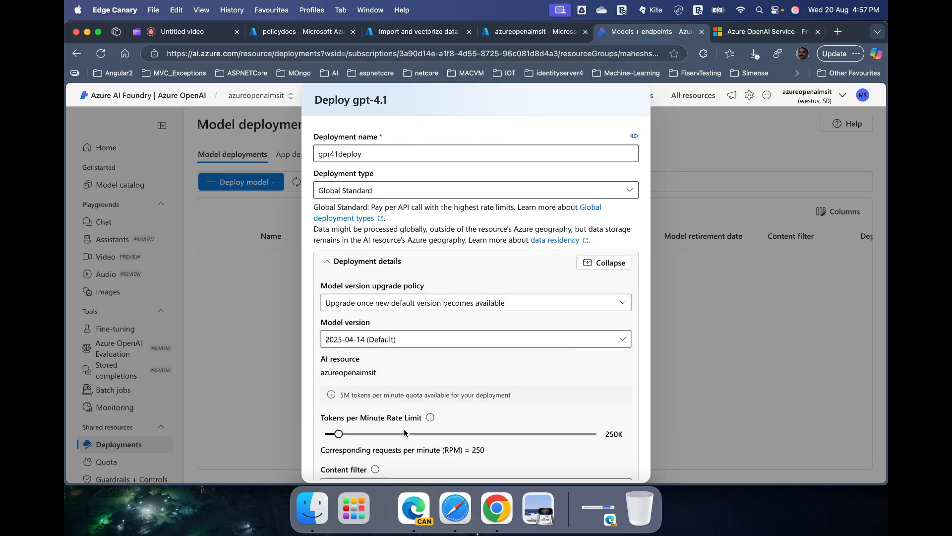
pyautogui.rightClick(339, 433)
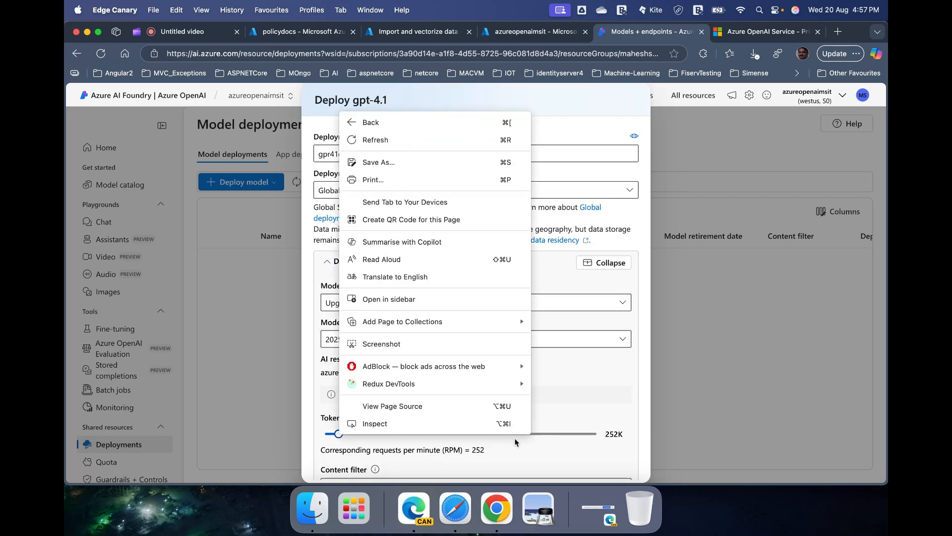
pyautogui.click(529, 437)
pyautogui.click(574, 434)
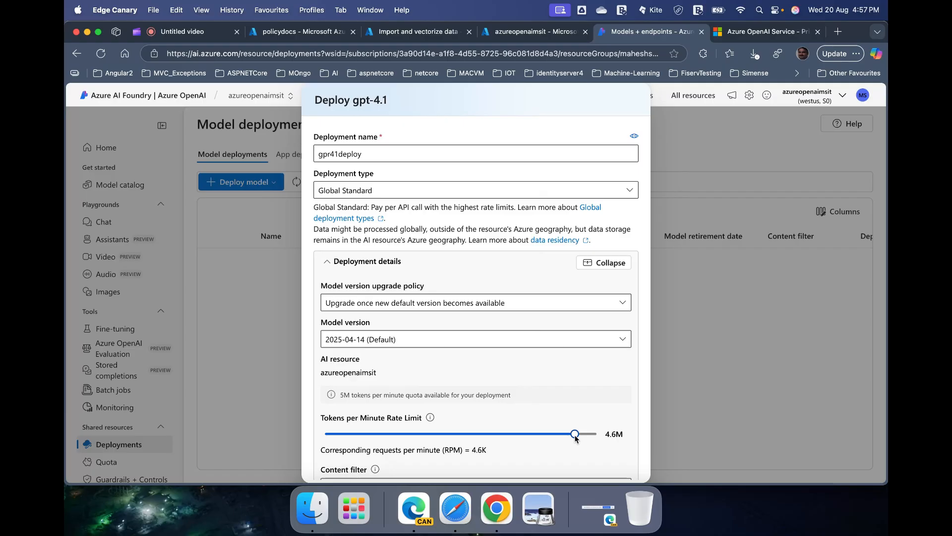
pyautogui.scroll(-3, 575, 437)
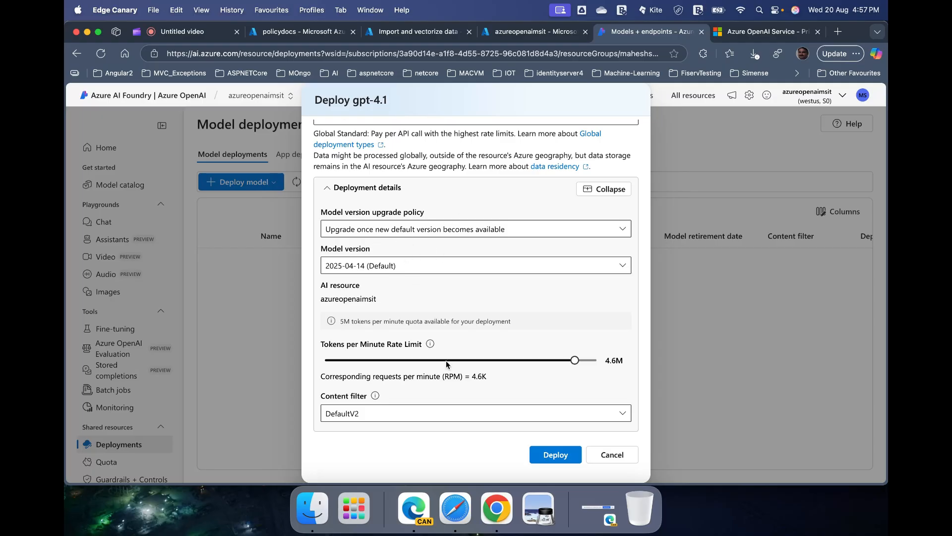
pyautogui.click(556, 457)
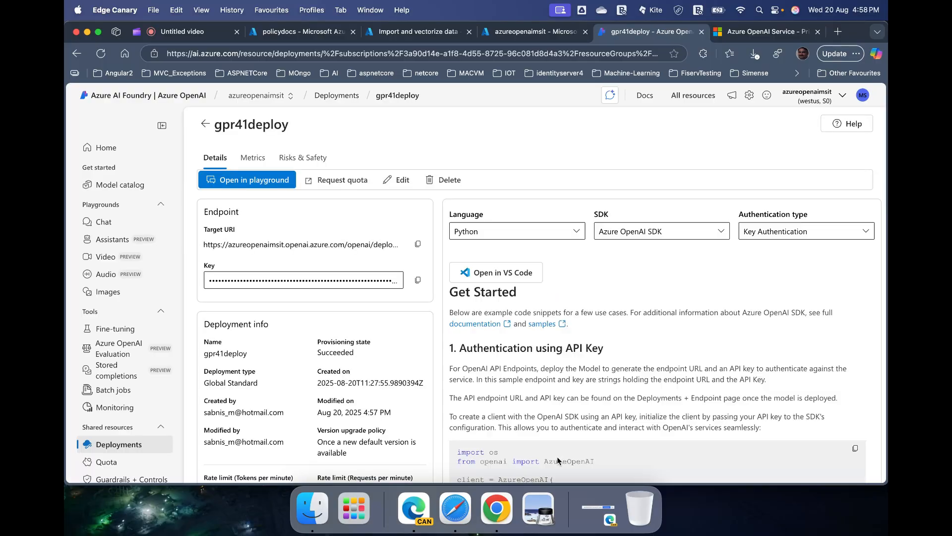
# Step: Examine the deployment's endpoint, key field, rate limits and model information, along with the sample code for API key authentication
pyautogui.scroll(-1, 403, 432)
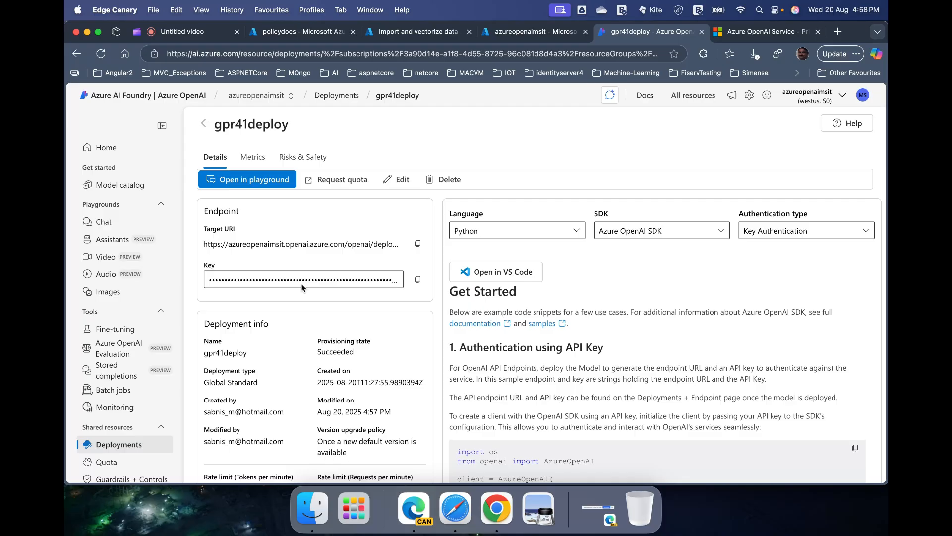
pyautogui.scroll(-5, 302, 286)
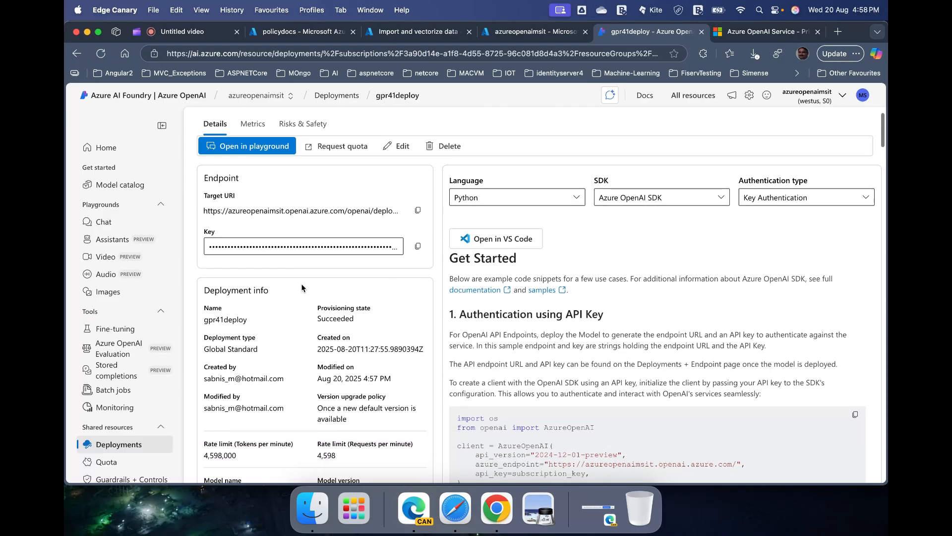
pyautogui.scroll(-1, 302, 284)
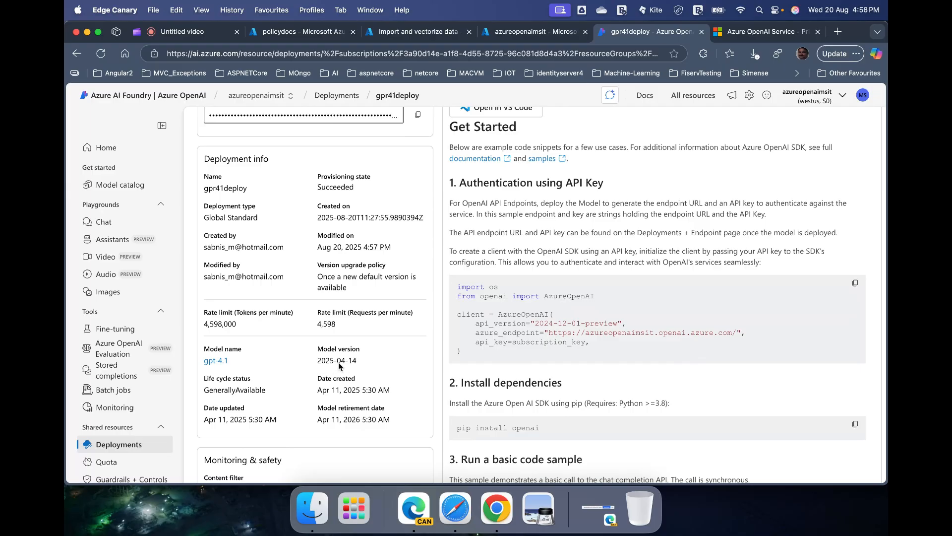
pyautogui.scroll(3, 338, 366)
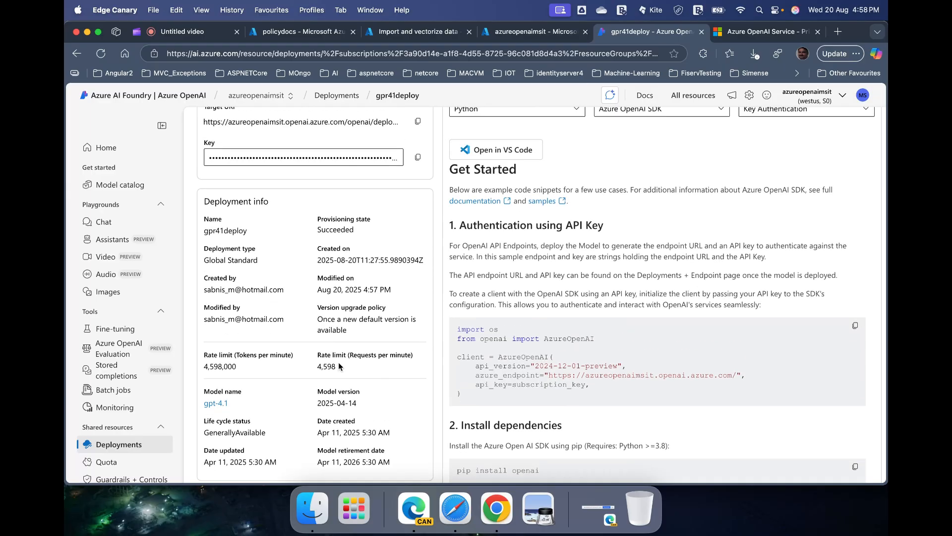
pyautogui.scroll(1, 368, 395)
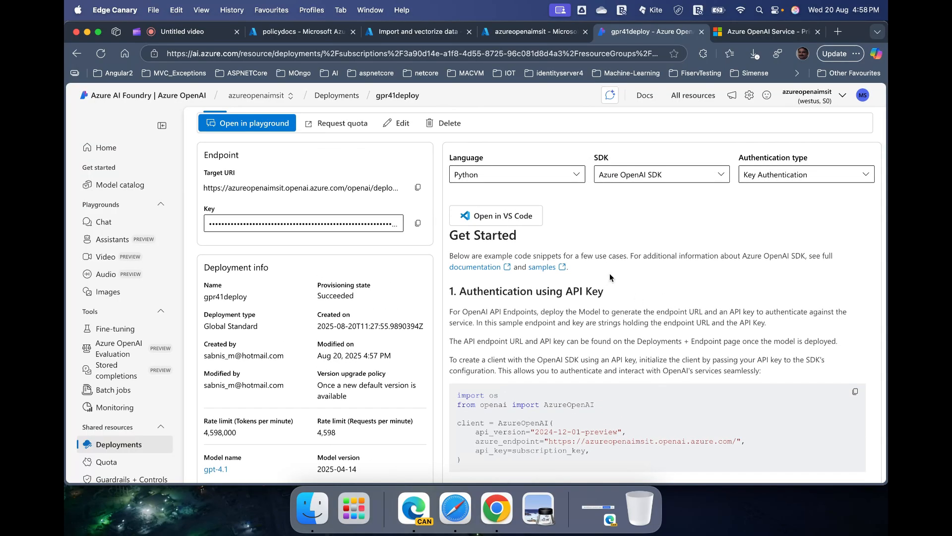
pyautogui.scroll(-1, 611, 278)
pyautogui.scroll(-2, 609, 273)
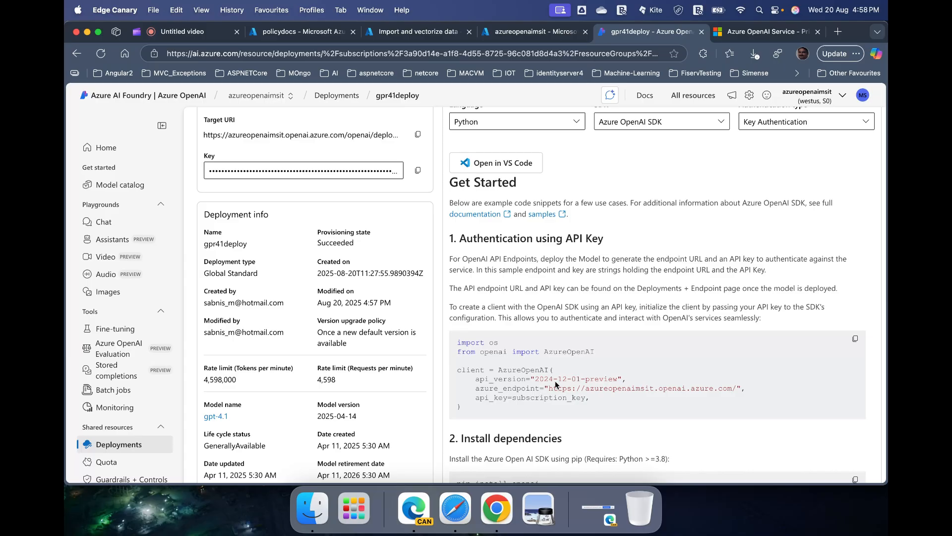
pyautogui.scroll(1, 545, 330)
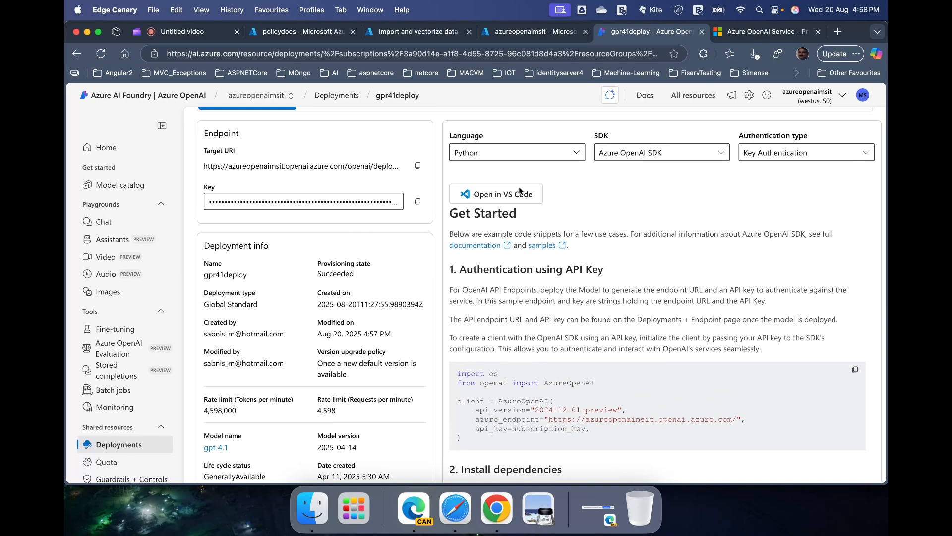
# Step: Check the SDK and authentication options of the gpr41deploy sample code, and view the C# version for the Azure OpenAI SDK
pyautogui.click(617, 156)
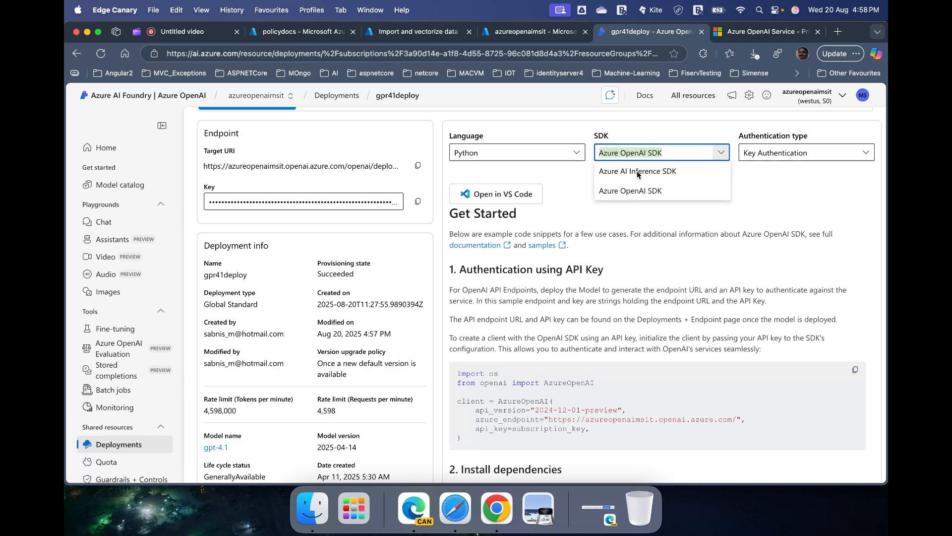
pyautogui.click(629, 191)
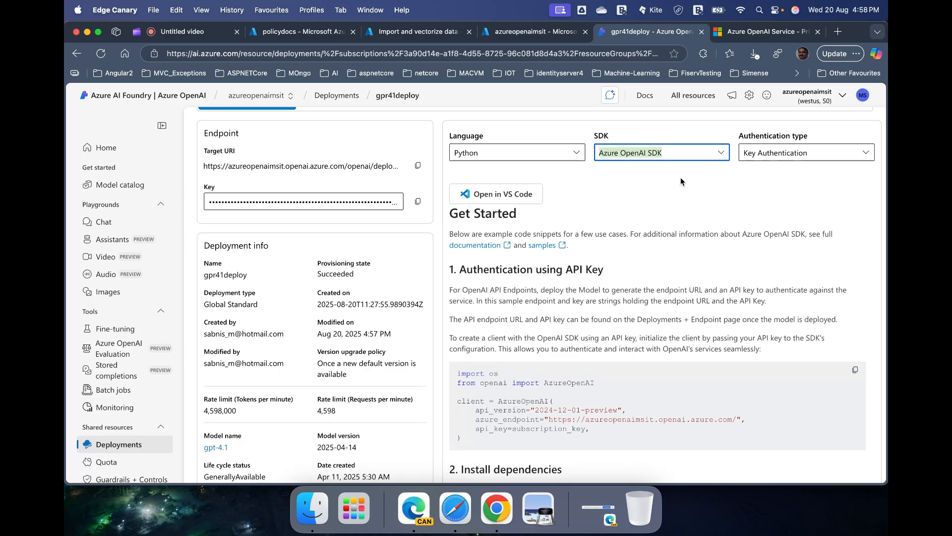
pyautogui.click(745, 154)
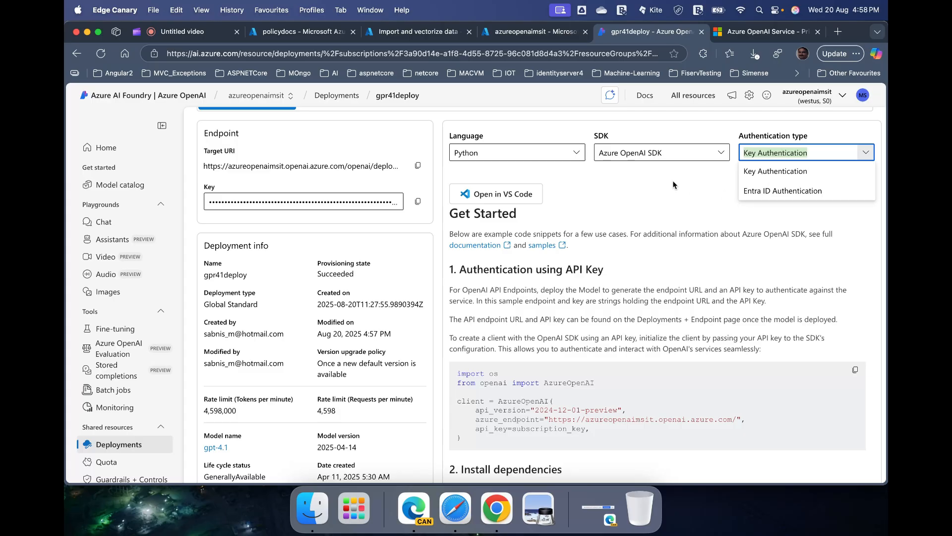
pyautogui.click(526, 153)
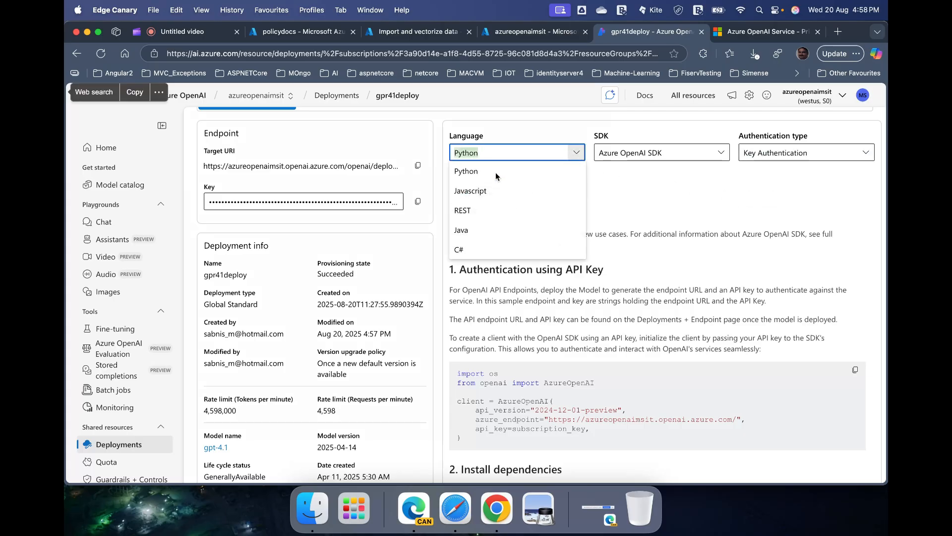
pyautogui.click(462, 251)
pyautogui.scroll(-2, 554, 360)
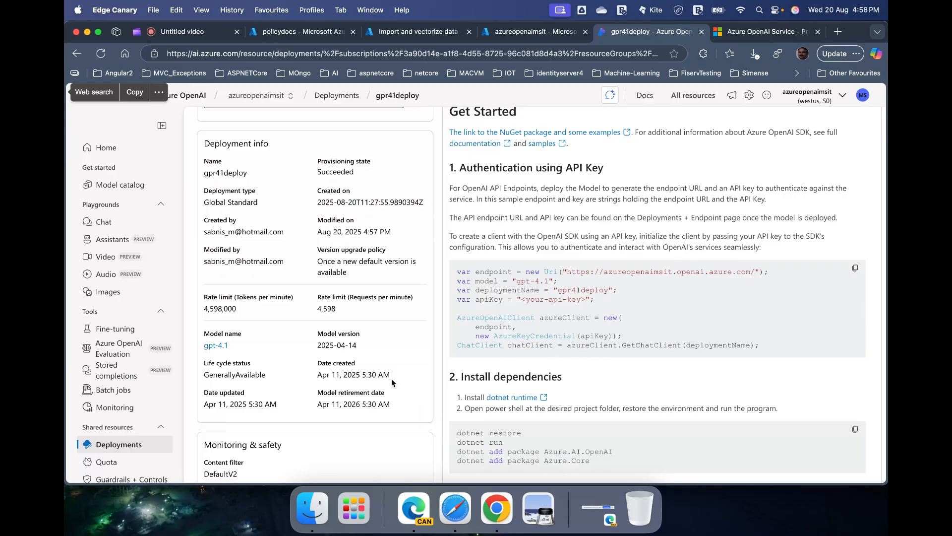
pyautogui.scroll(5, 391, 379)
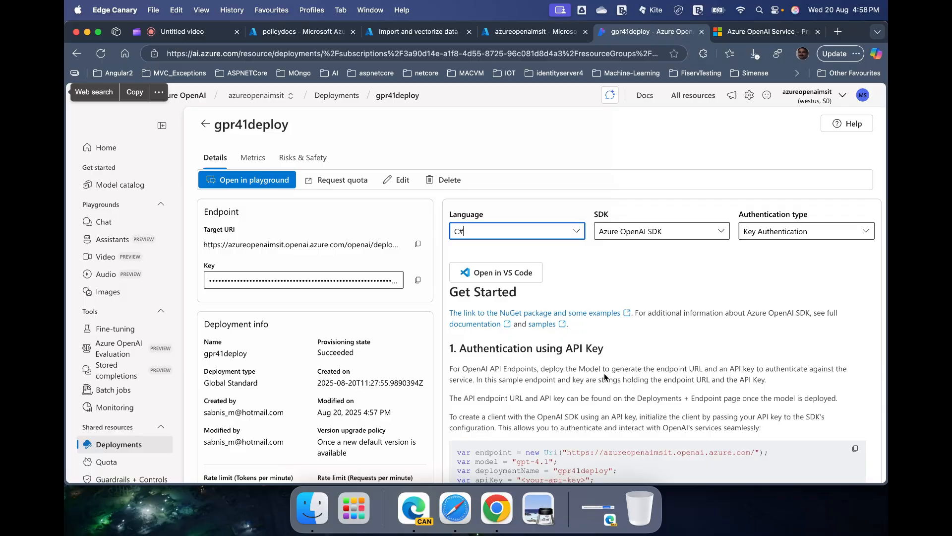
pyautogui.scroll(-1, 604, 377)
pyautogui.scroll(1, 604, 377)
# Step: Return to the model deployments, start another base model deployment, search for "text" and choose the text-embedding-3-large model
pyautogui.click(208, 127)
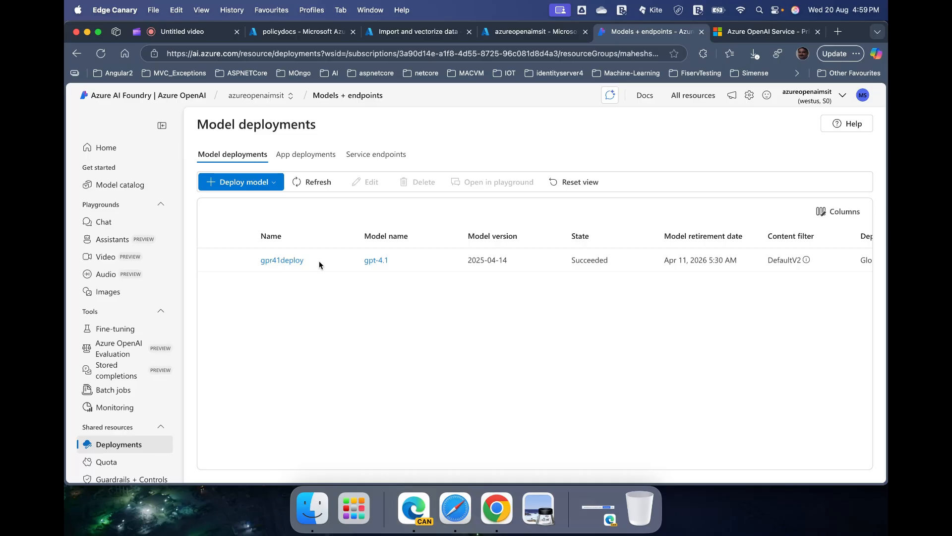
pyautogui.click(275, 188)
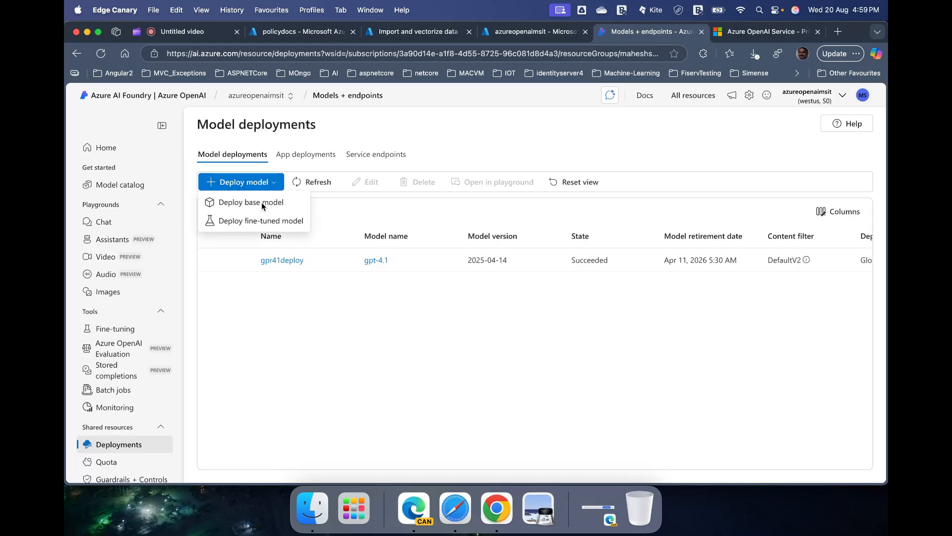
pyautogui.click(262, 204)
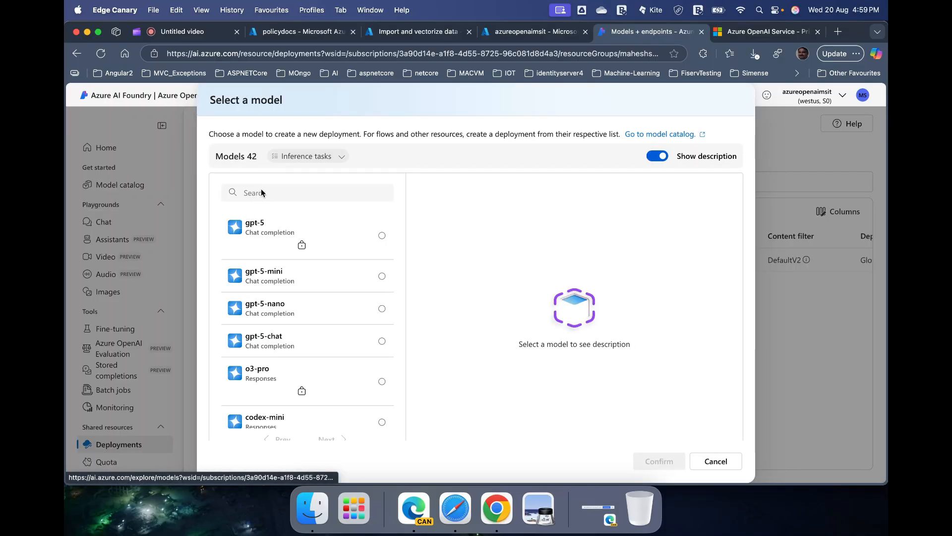
pyautogui.click(261, 193)
pyautogui.write('tejas')
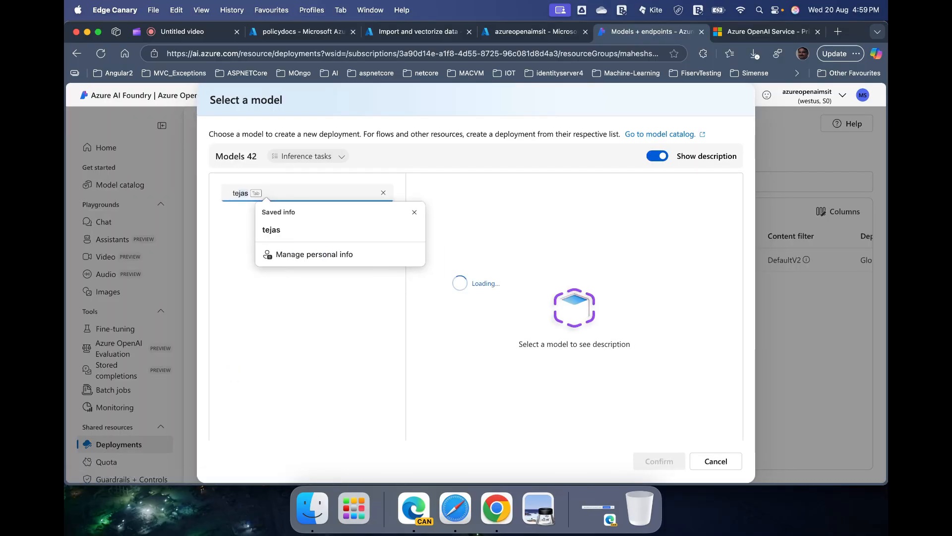
pyautogui.write('xt')
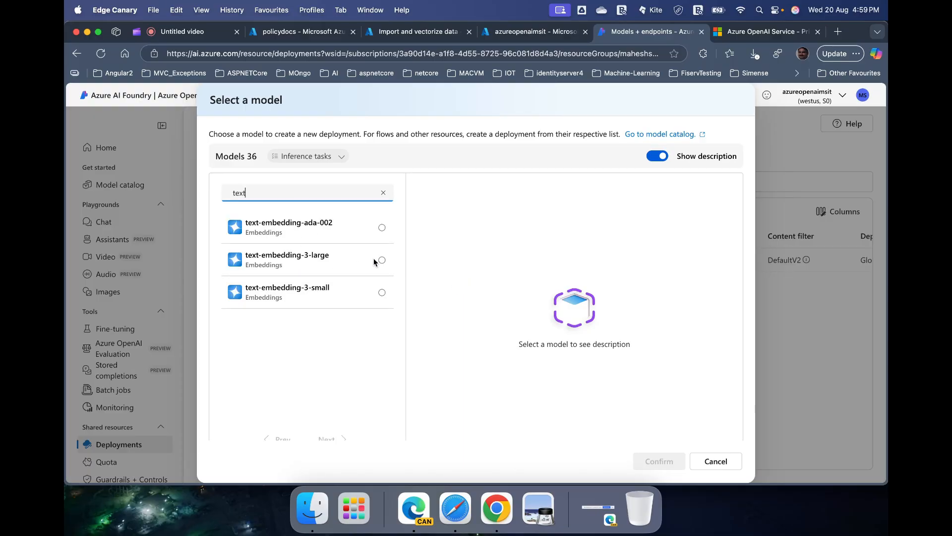
pyautogui.click(381, 260)
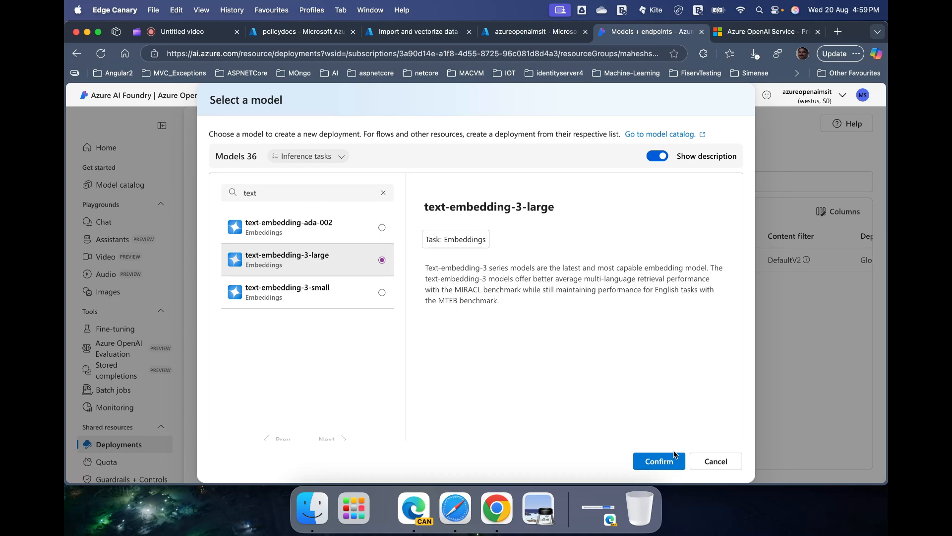
pyautogui.click(665, 464)
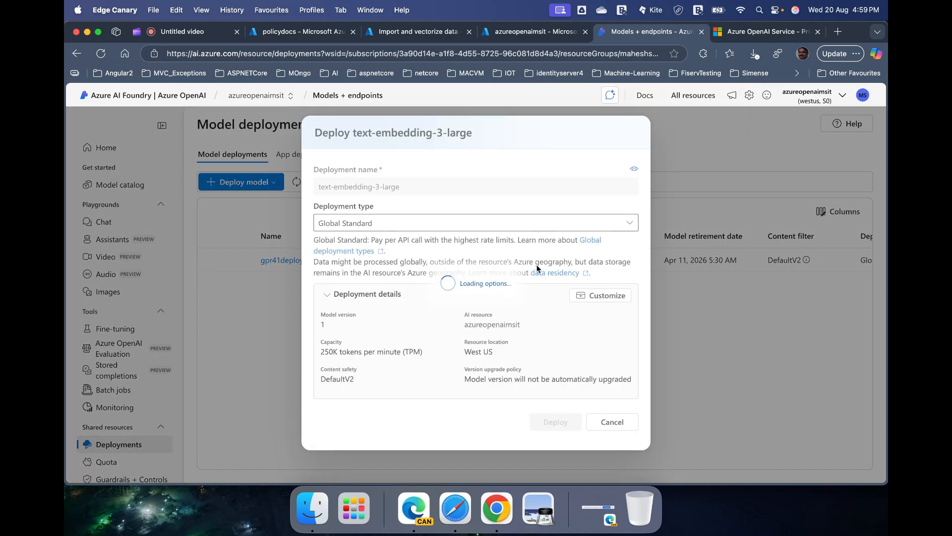
# Step: Replace the default name of the text-embedding-3-large deployment with textembeddinglage3deploy
pyautogui.click(424, 186)
pyautogui.press('BackSpace')
pyautogui.press('BackSpace')
pyautogui.press('BackSpace')
pyautogui.press('BackSpace')
pyautogui.press('BackSpace')
pyautogui.press('BackSpace')
pyautogui.press('BackSpace')
pyautogui.press('BackSpace')
pyautogui.press('BackSpace')
pyautogui.press('BackSpace')
pyautogui.press('BackSpace')
pyautogui.press('BackSpace')
pyautogui.press('BackSpace')
pyautogui.press('BackSpace')
pyautogui.press('BackSpace')
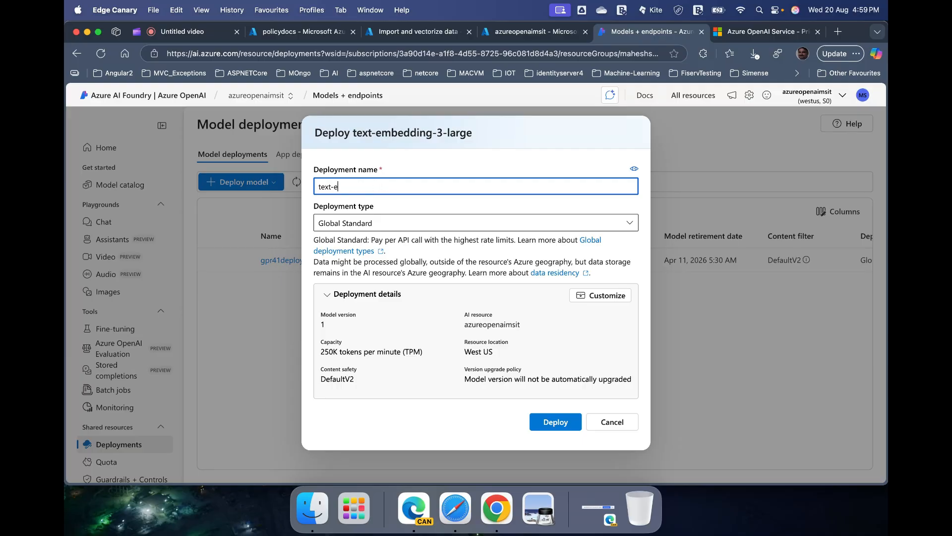
pyautogui.press('BackSpace')
pyautogui.press('BackSpace')
pyautogui.press('BackSpace')
pyautogui.press('BackSpace')
pyautogui.press('BackSpace')
pyautogui.press('BackSpace')
pyautogui.press('BackSpace')
pyautogui.write('textembeddin')
pyautogui.write('g')
pyautogui.write('lat')
pyautogui.press('BackSpace')
pyautogui.write('ge3mo')
pyautogui.press('BackSpace')
pyautogui.press('BackSpace')
pyautogui.write('deploy')
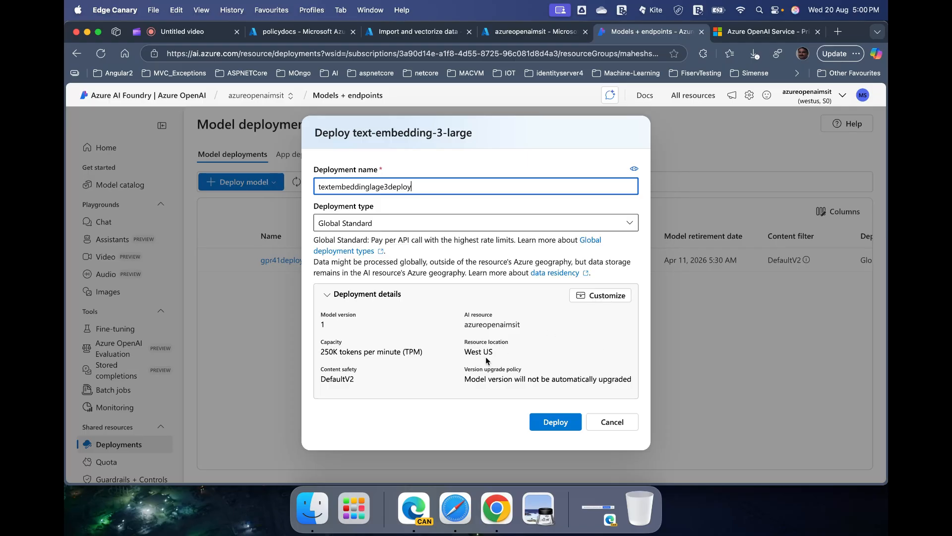
# Step: Customize the embedding deployment with a tokens per minute rate limit of about 9.3M, and deploy the model
pyautogui.click(605, 296)
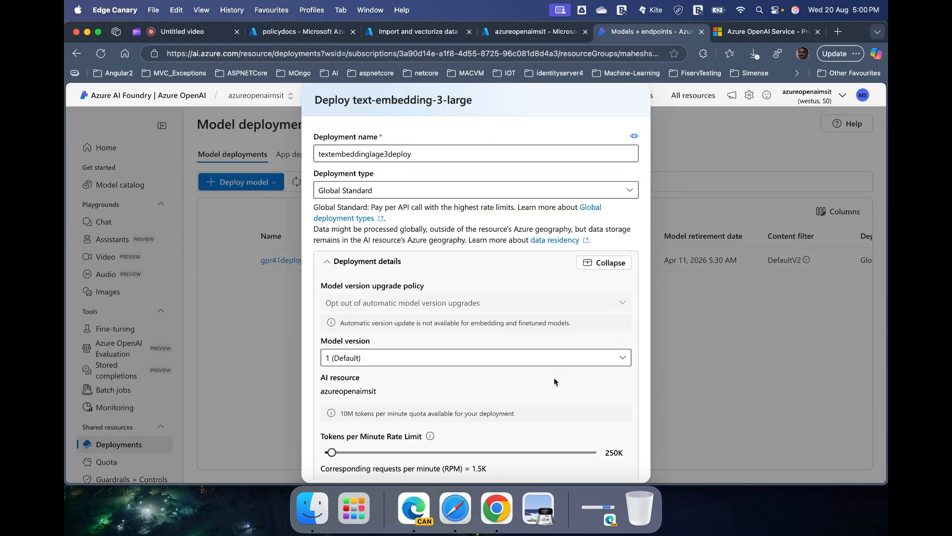
pyautogui.click(577, 452)
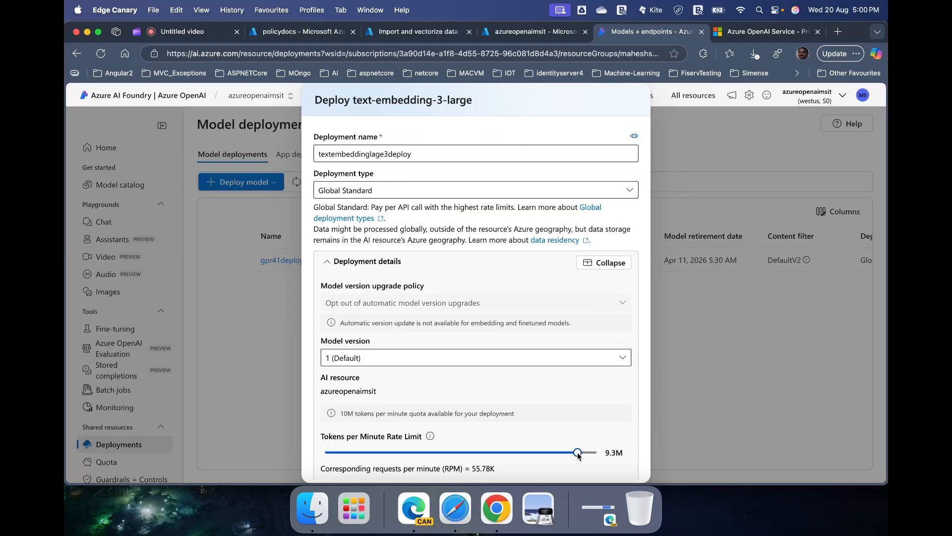
pyautogui.scroll(-3, 570, 402)
pyautogui.click(559, 453)
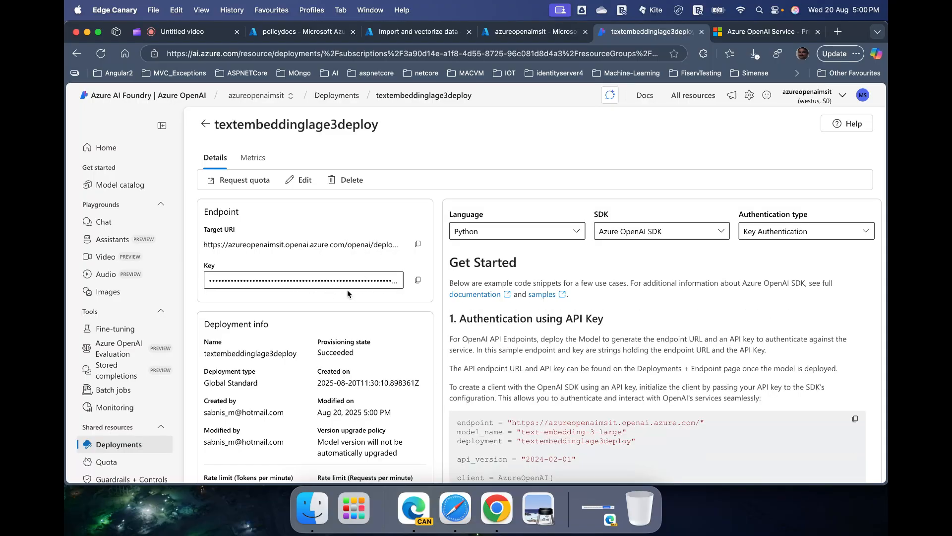
# Step: Examine the embedding deployment's endpoint, deployment information and sample code, and return to the list of model deployments
pyautogui.scroll(-3, 552, 299)
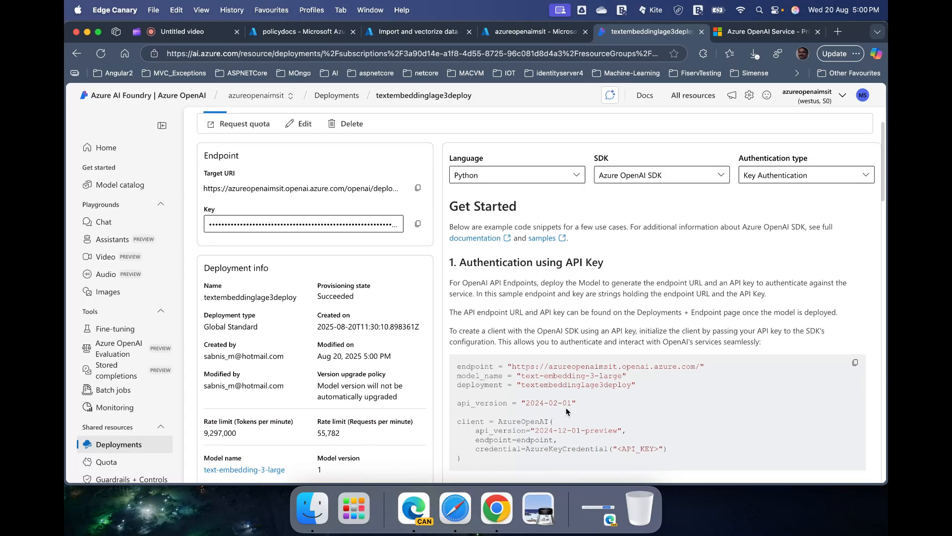
pyautogui.scroll(1, 567, 411)
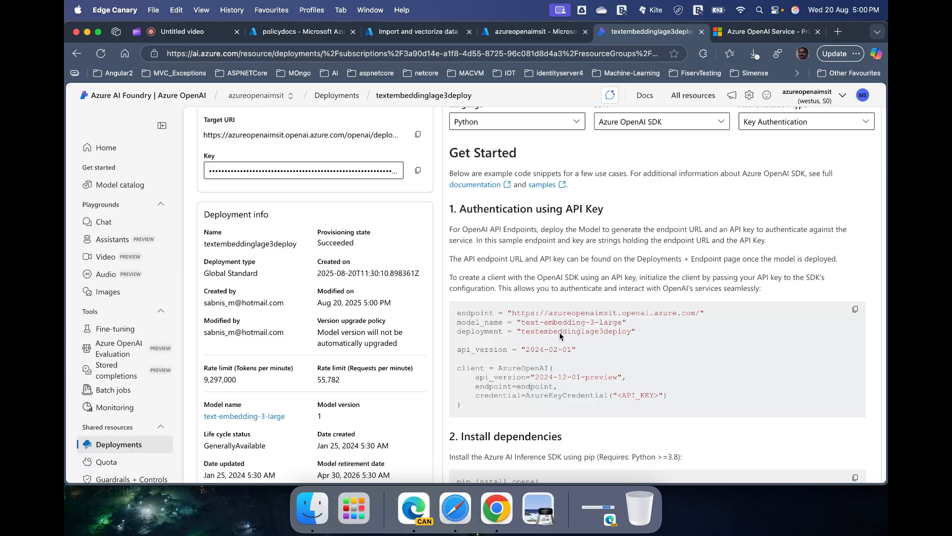
pyautogui.scroll(3, 560, 335)
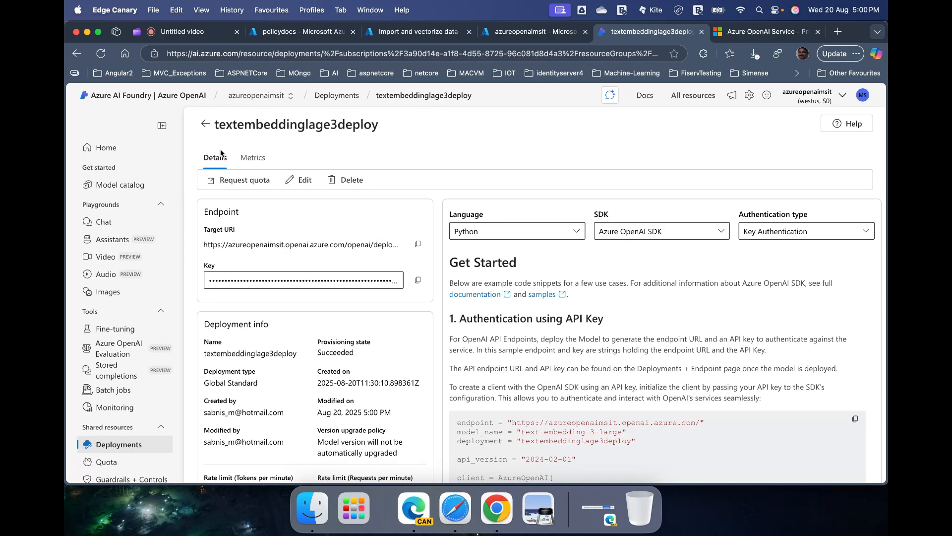
pyautogui.click(204, 125)
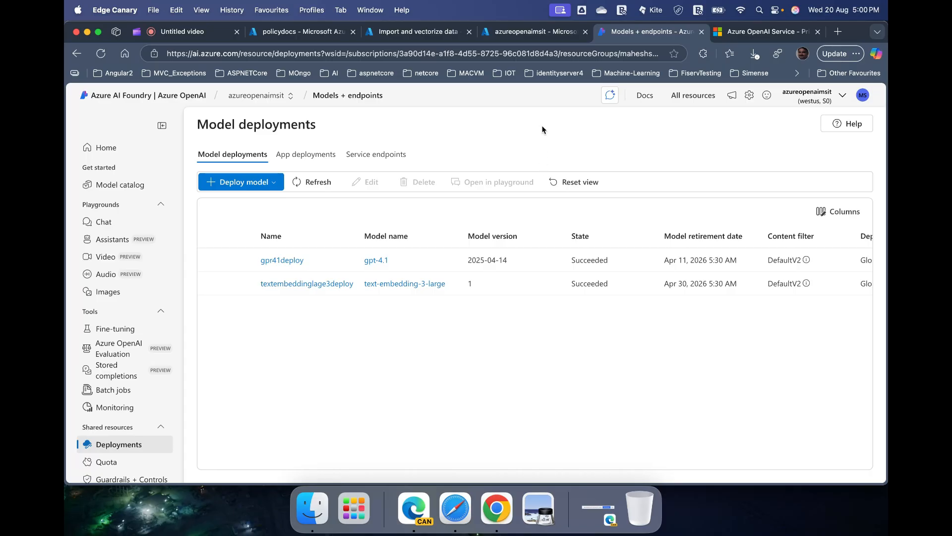
# Step: In the Azure portal, restart Import and vectorize data from the myaisearchservmsit search service, with Azure Blob Storage as data source and the RAG scenario
pyautogui.click(525, 31)
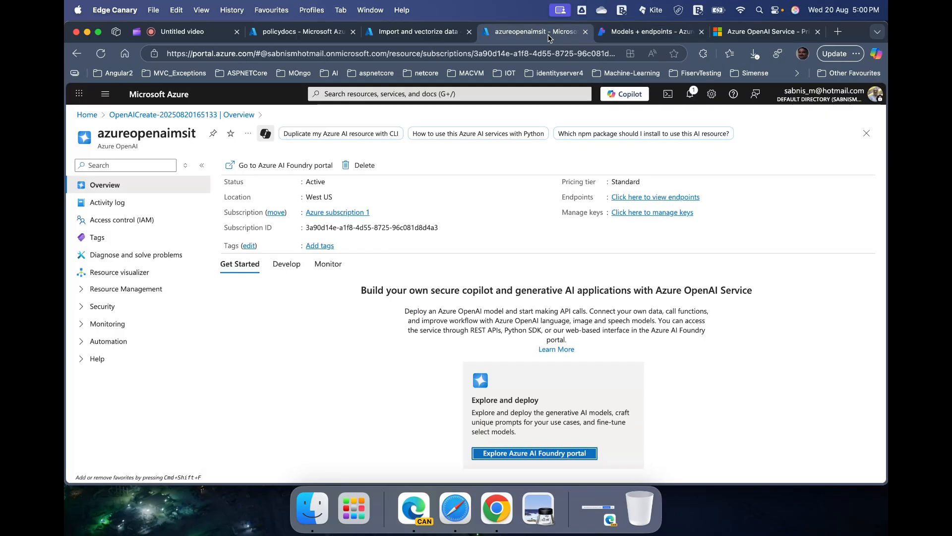
pyautogui.click(412, 33)
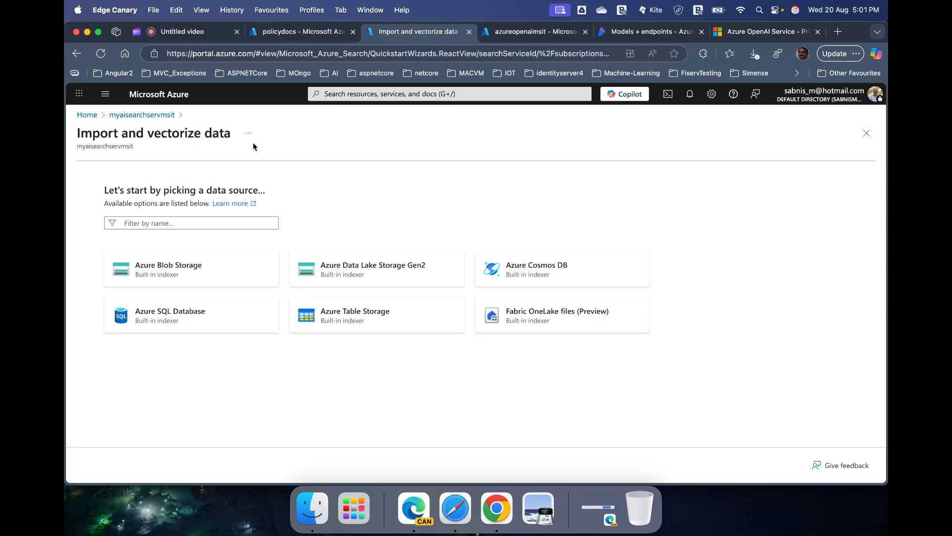
pyautogui.click(166, 115)
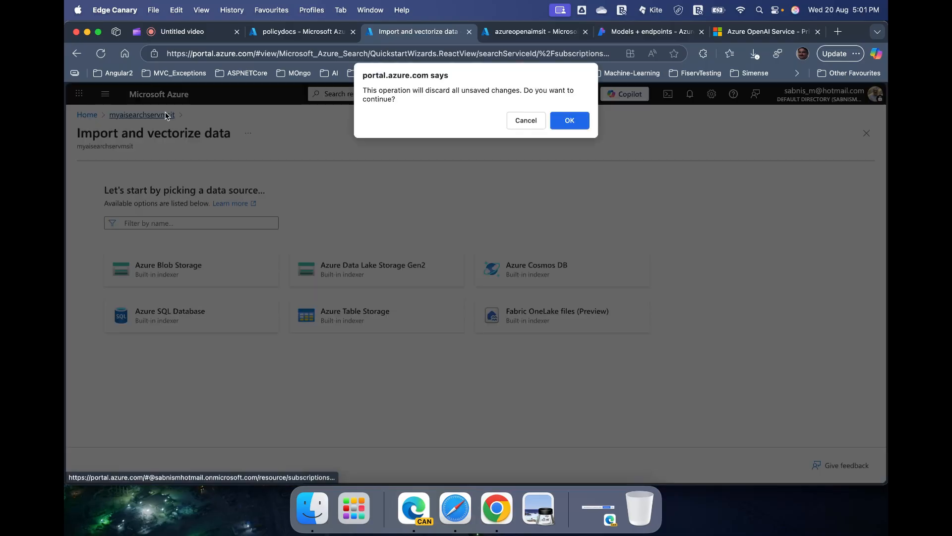
pyautogui.click(571, 120)
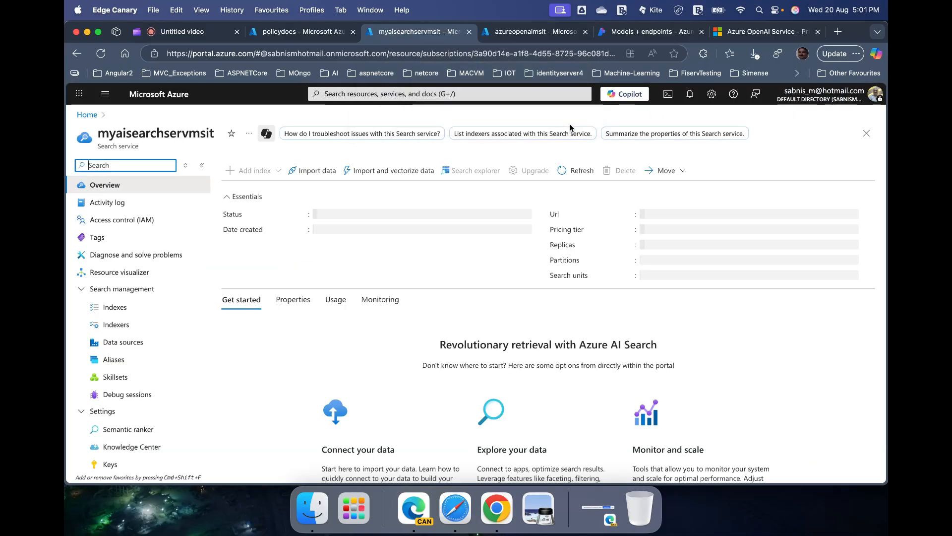
pyautogui.click(378, 172)
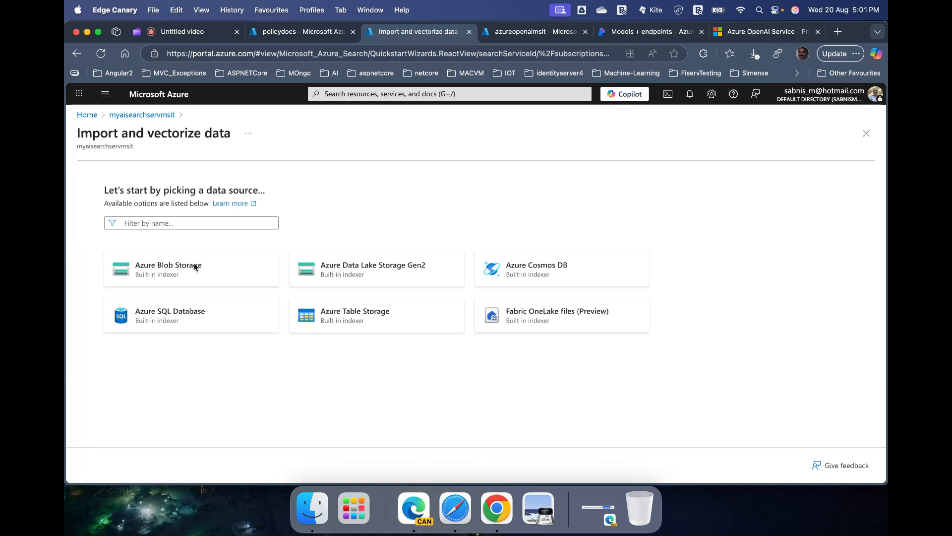
pyautogui.click(194, 264)
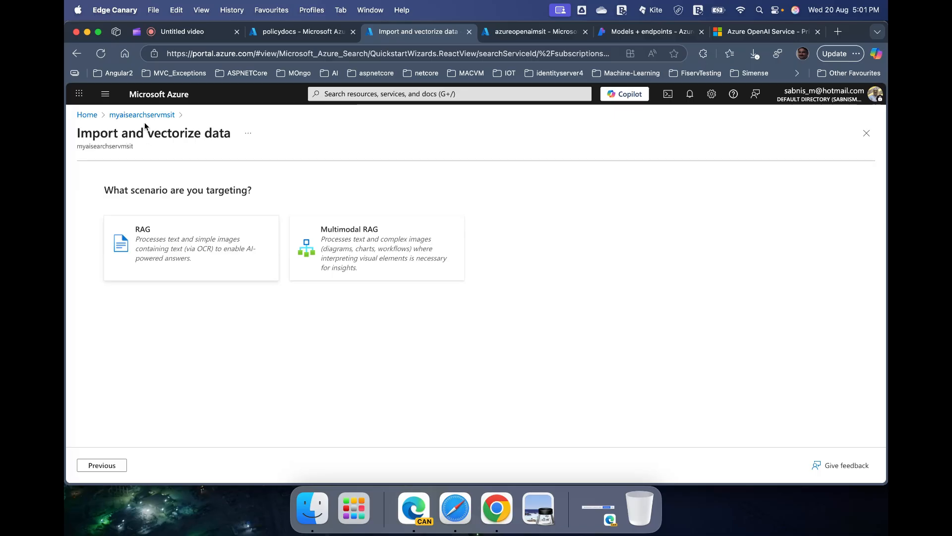
pyautogui.click(167, 228)
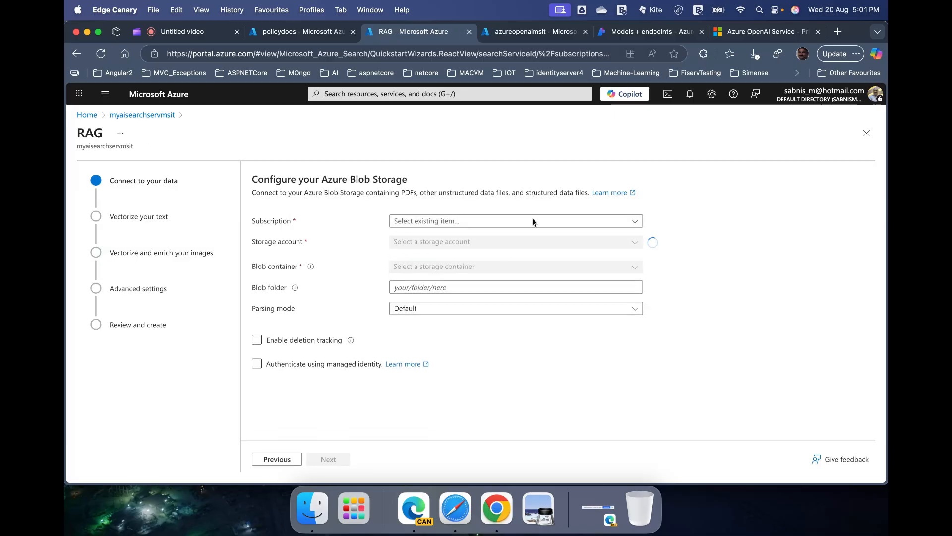
# Step: Set the data connection to Azure subscription 1, storage account docstorageaccountmsit and blob container policydocs, and check the container's contents
pyautogui.click(635, 221)
pyautogui.click(439, 278)
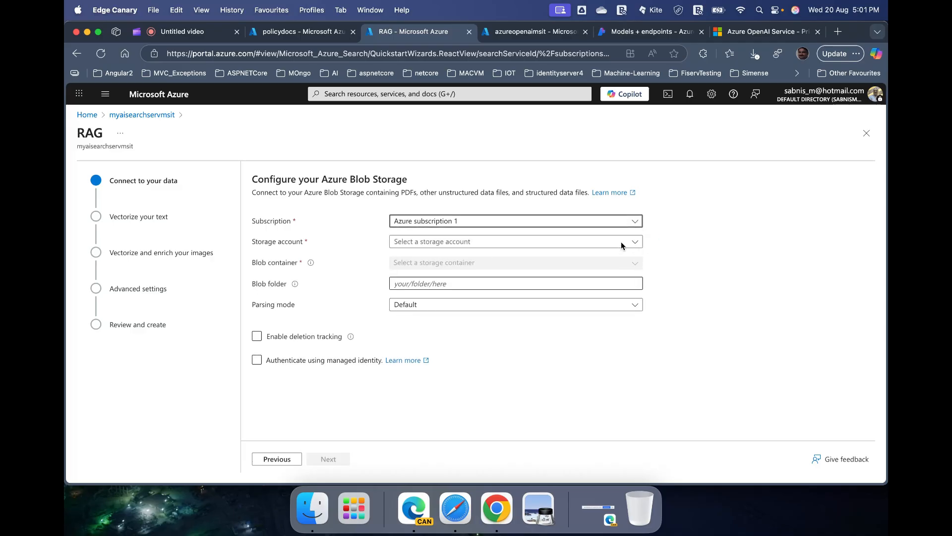
pyautogui.click(635, 243)
pyautogui.click(425, 283)
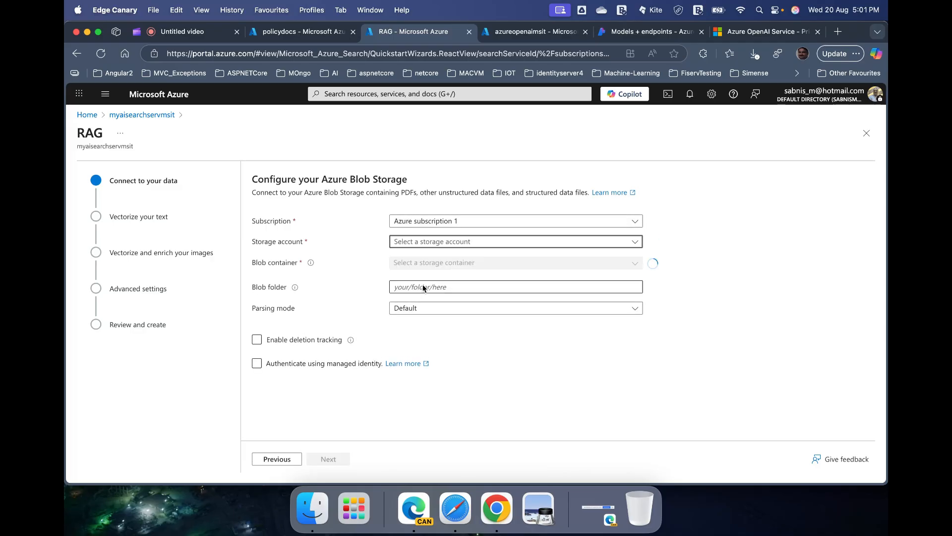
pyautogui.click(635, 266)
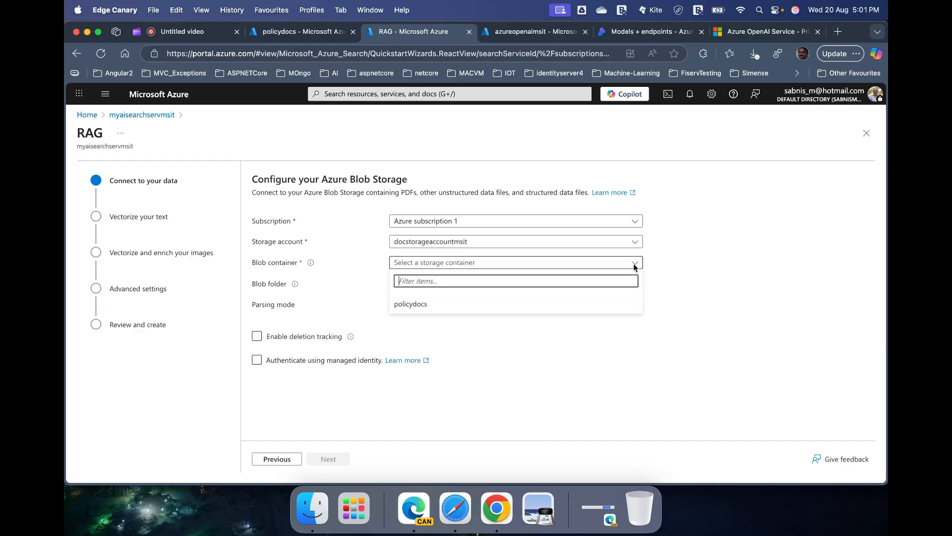
pyautogui.click(426, 304)
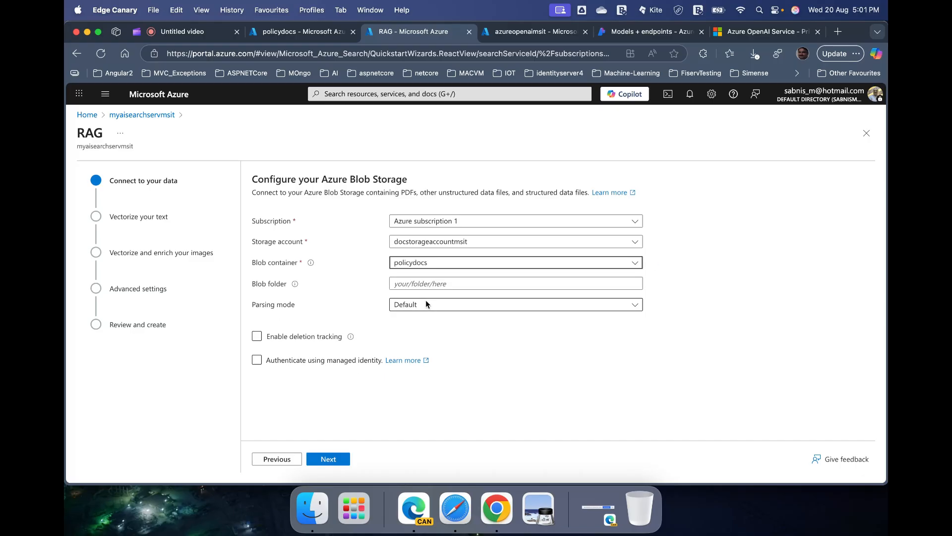
pyautogui.click(315, 31)
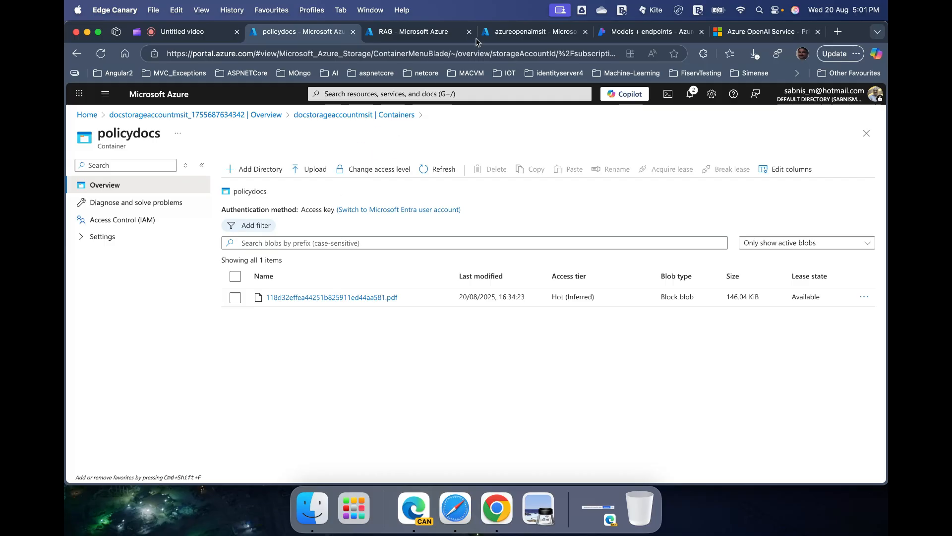
pyautogui.click(424, 37)
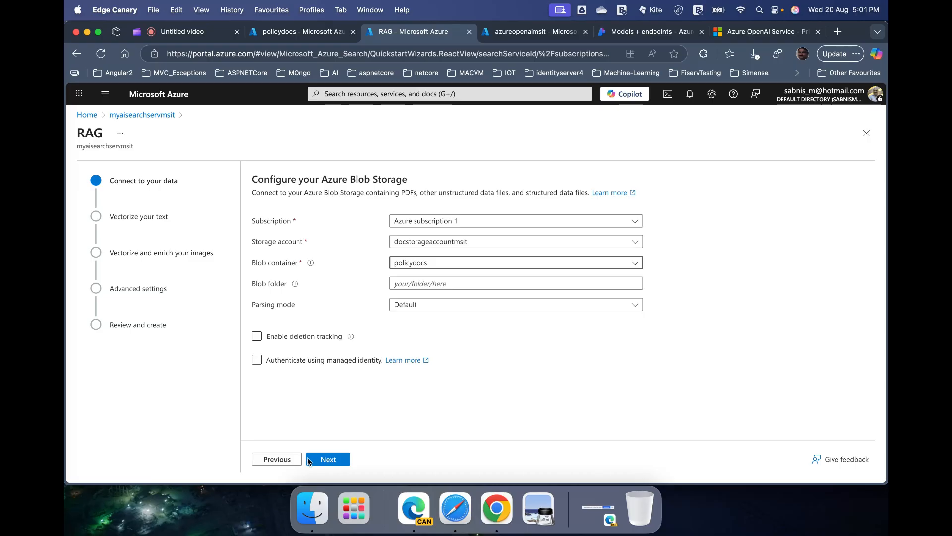
# Step: Configure text vectorization with the azureopenaimsit service and the textembeddinglage3deploy deployment, acknowledge the additional costs, and continue to the image settings
pyautogui.click(328, 459)
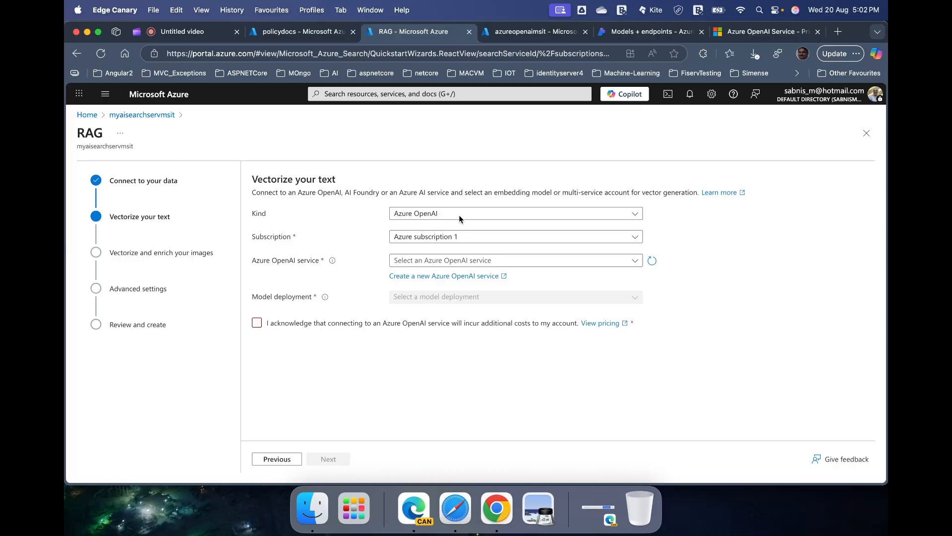
pyautogui.click(435, 260)
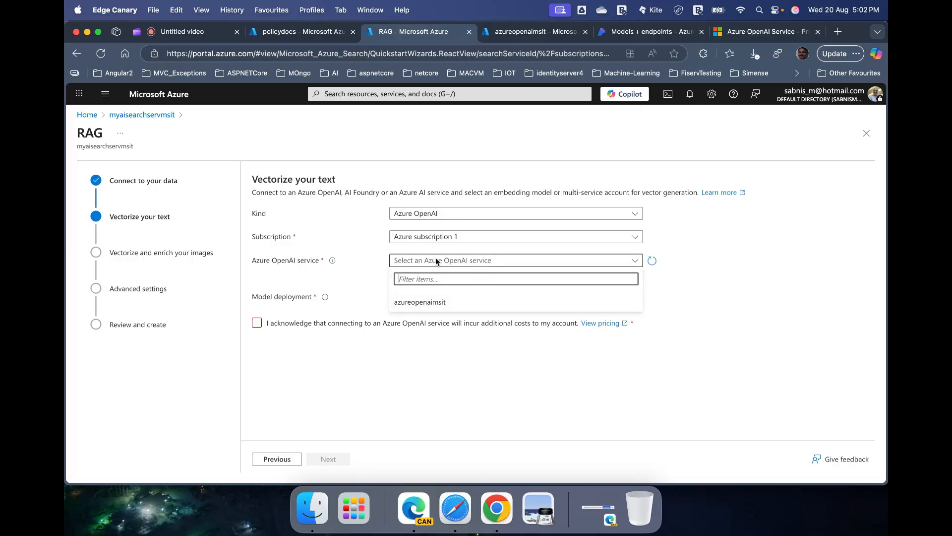
pyautogui.click(415, 304)
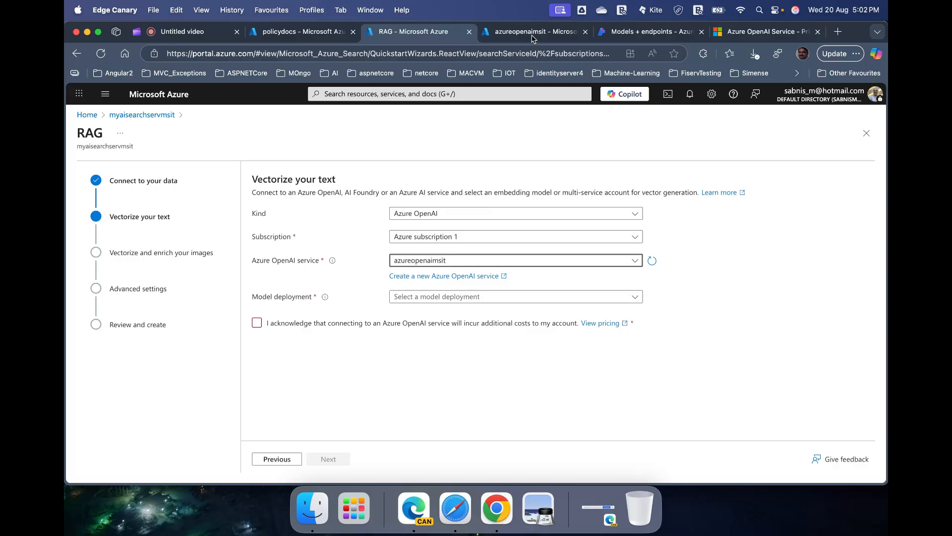
pyautogui.click(409, 298)
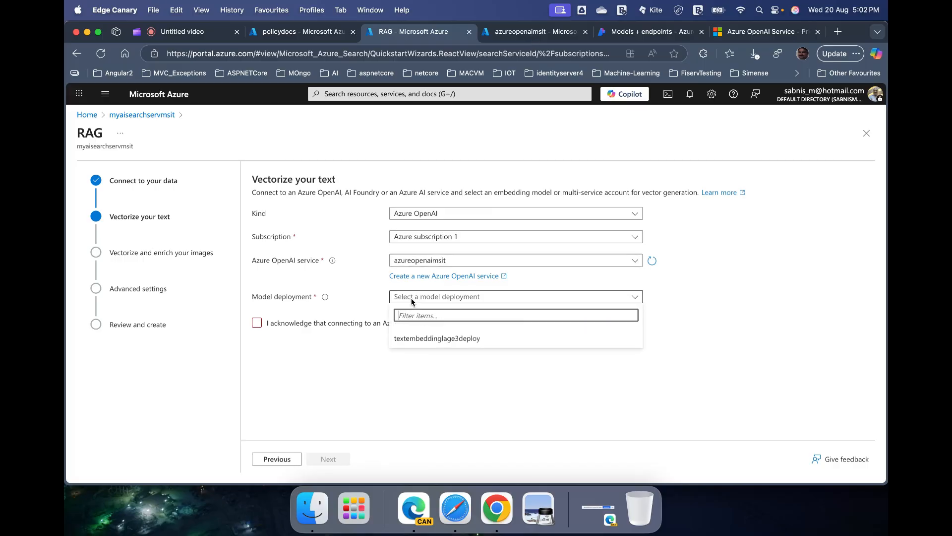
pyautogui.click(432, 338)
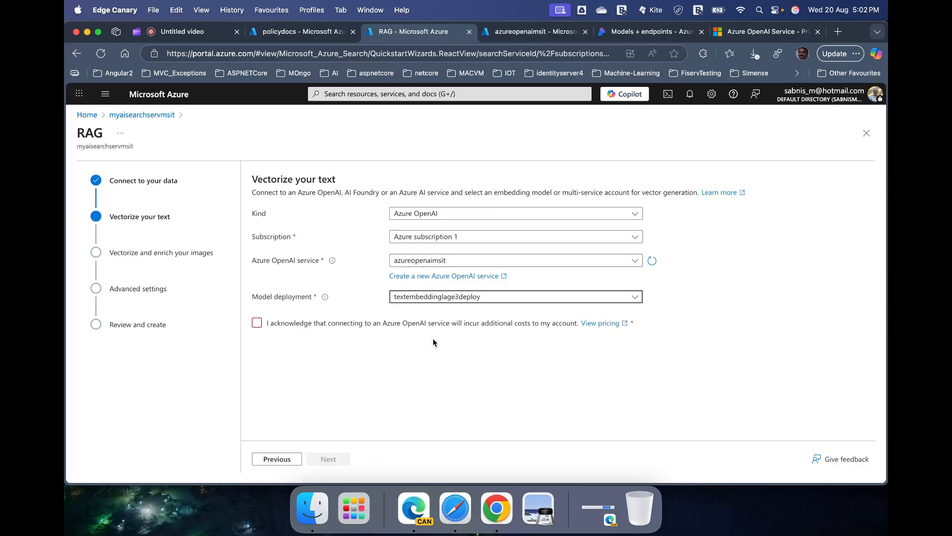
pyautogui.click(257, 323)
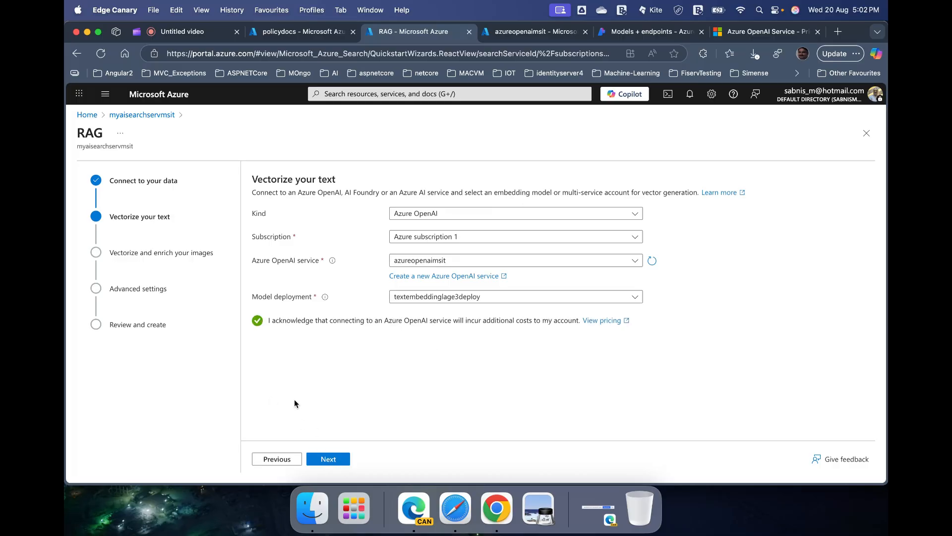
pyautogui.click(329, 460)
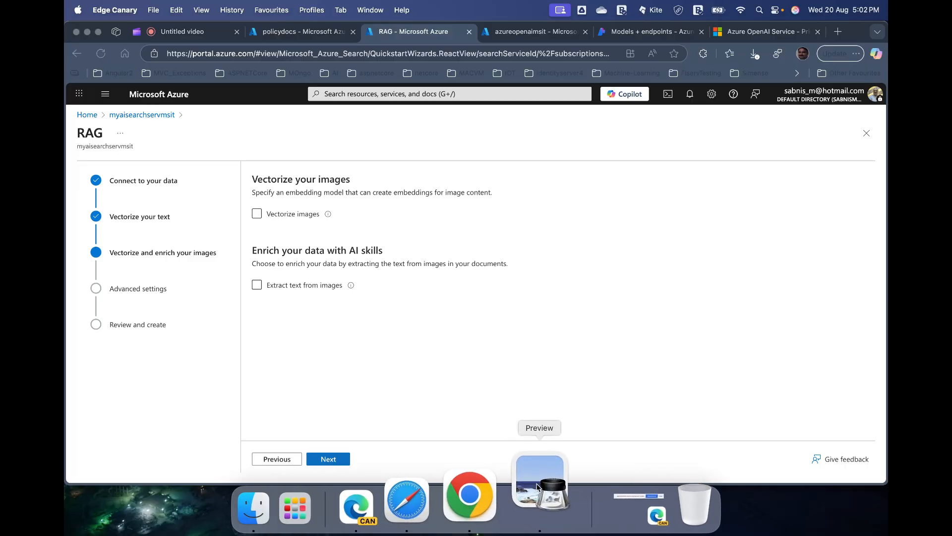
# Step: Switch to Preview, look through the policy PDF for image content, and return to the import wizard in the browser
pyautogui.click(534, 484)
pyautogui.doubleClick(373, 145)
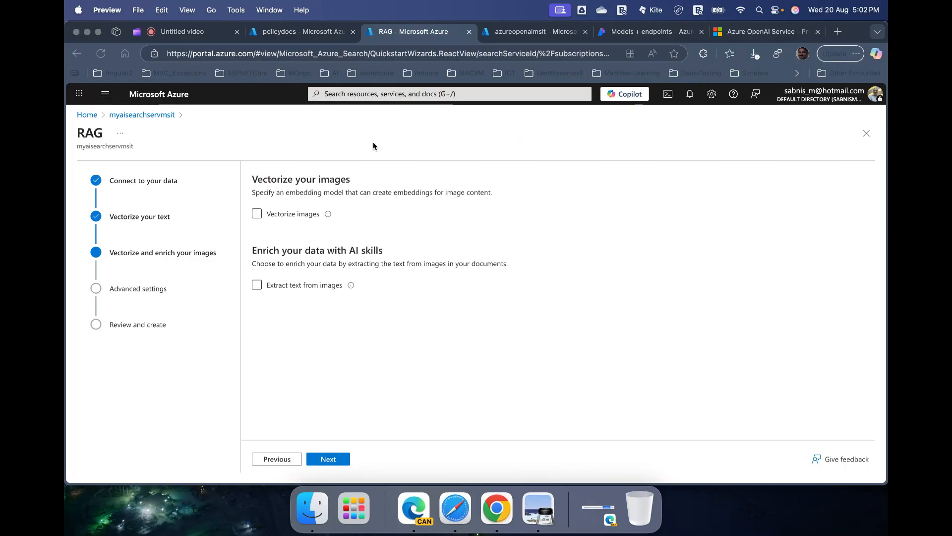
pyautogui.scroll(-10, 495, 320)
pyautogui.scroll(-2, 494, 320)
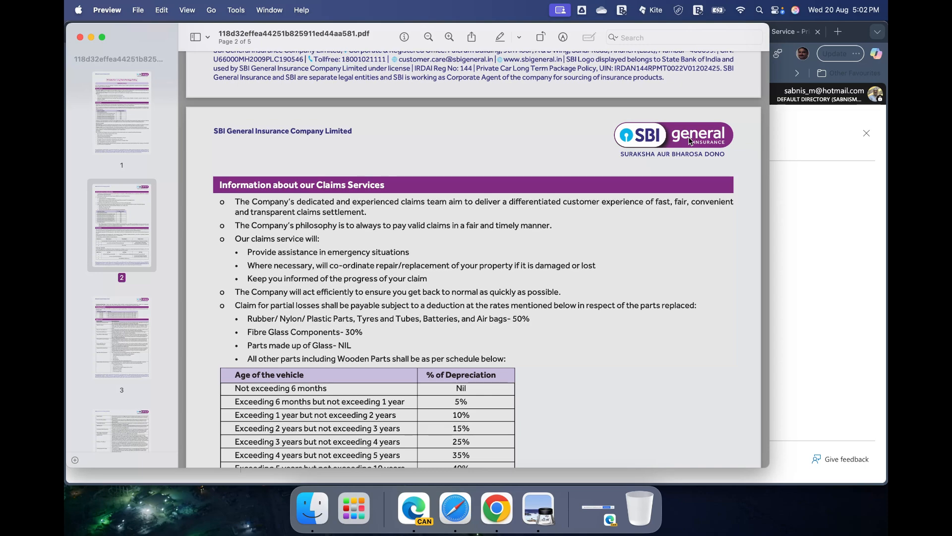
pyautogui.click(797, 176)
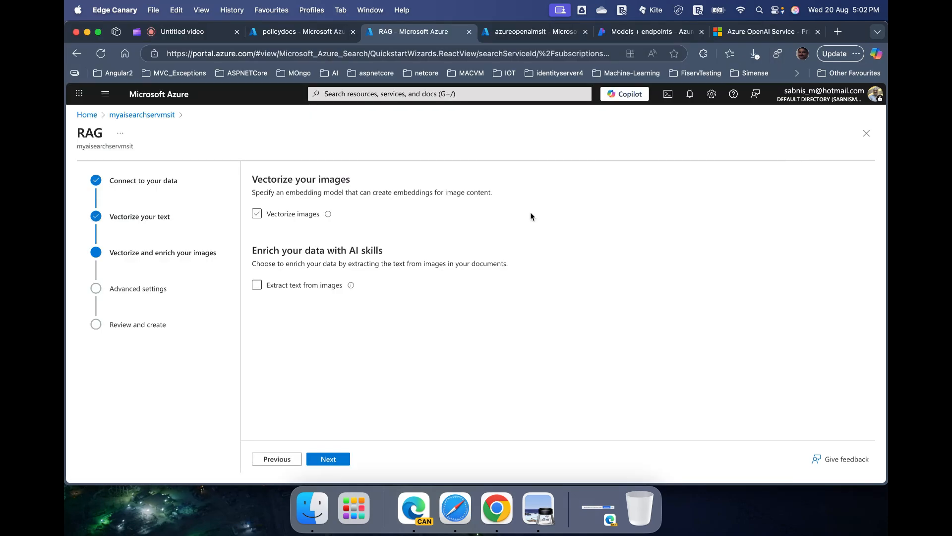
# Step: Try vectorizing images under Azure subscription 1 and extracting text from images, and turn both options off again
pyautogui.click(257, 213)
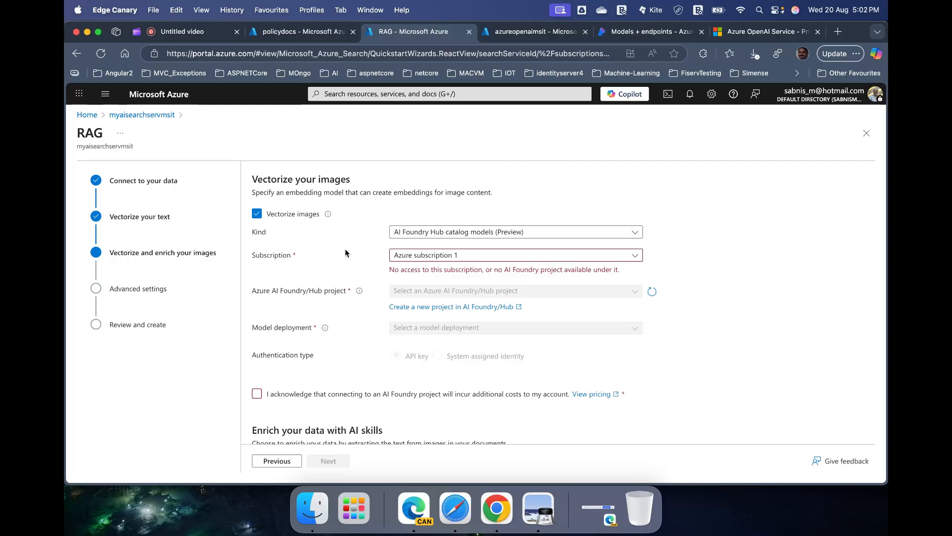
pyautogui.click(635, 256)
pyautogui.click(443, 311)
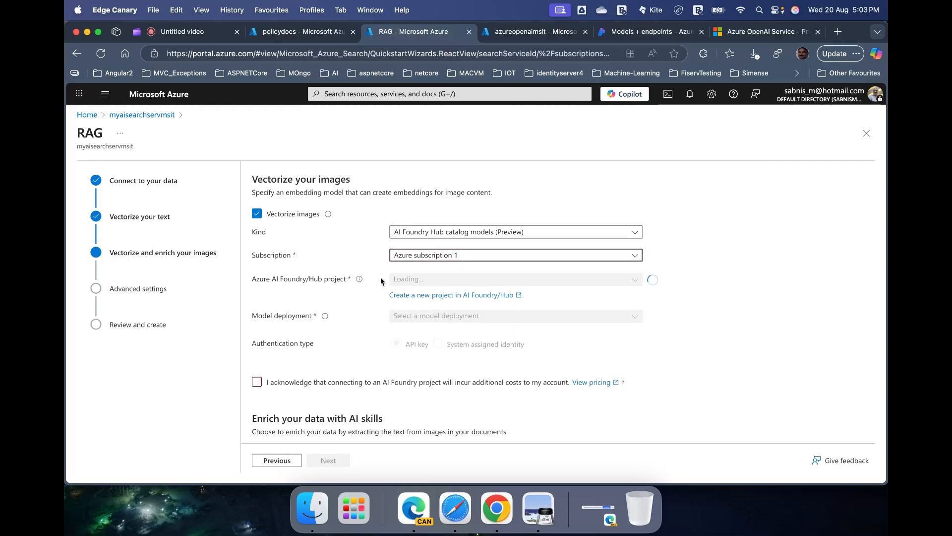
pyautogui.click(256, 213)
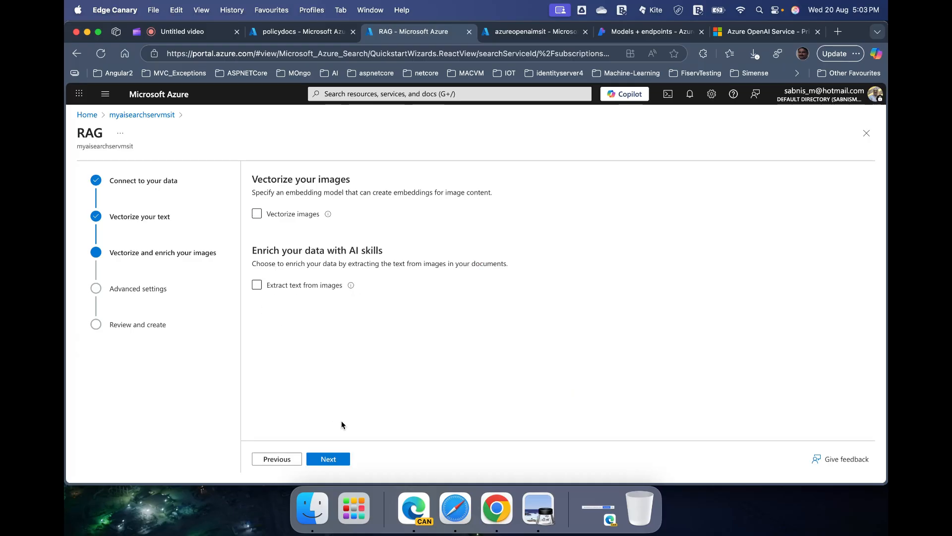
pyautogui.click(256, 286)
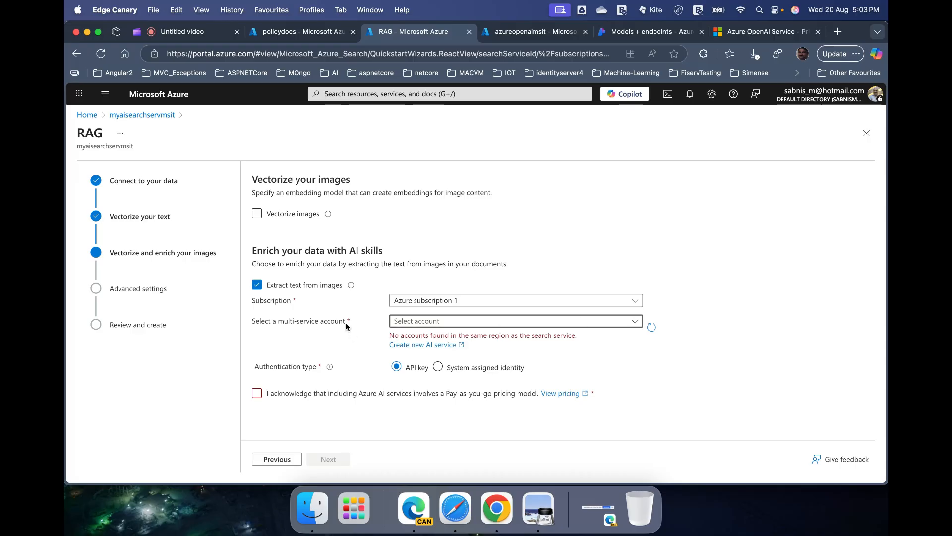
pyautogui.click(257, 286)
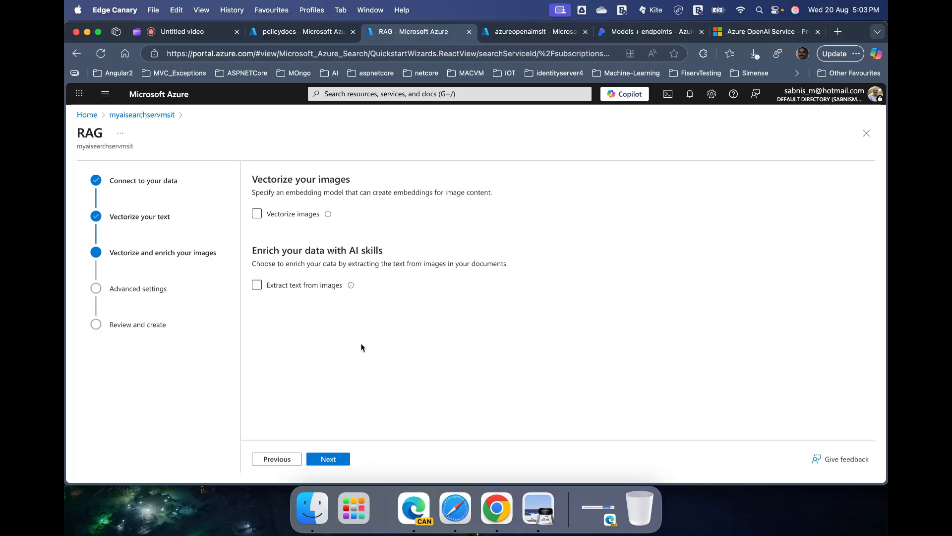
# Step: In the advanced settings, set the indexing schedule to Daily, then preview the index field definitions without editing them
pyautogui.click(340, 459)
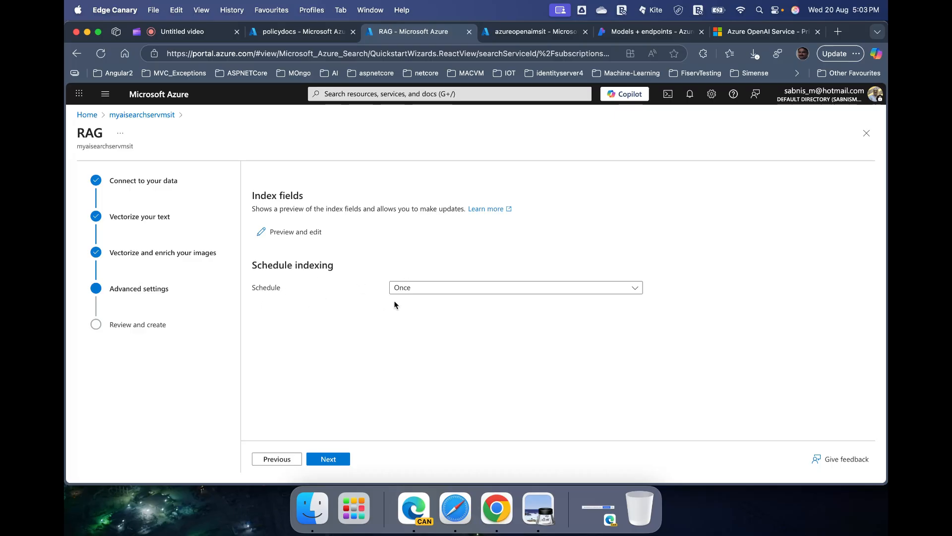
pyautogui.click(417, 290)
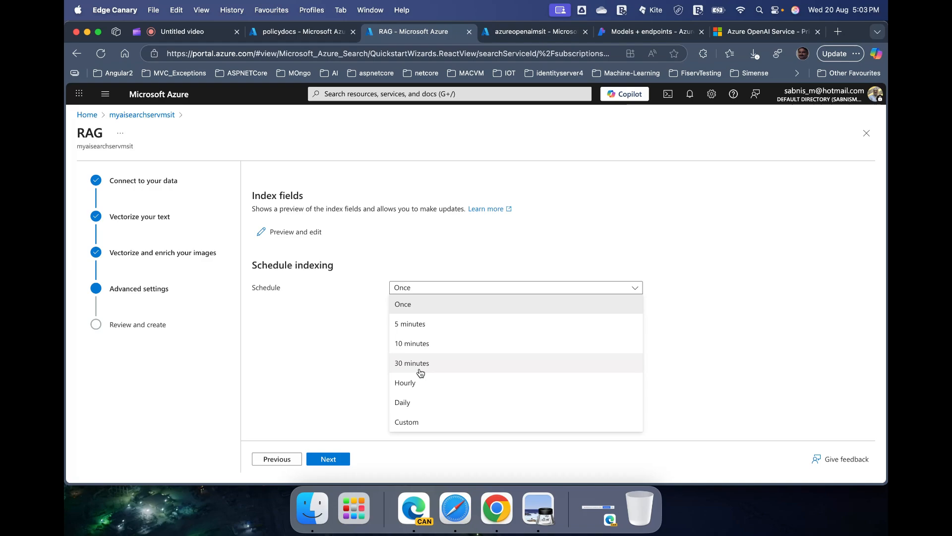
pyautogui.click(715, 16)
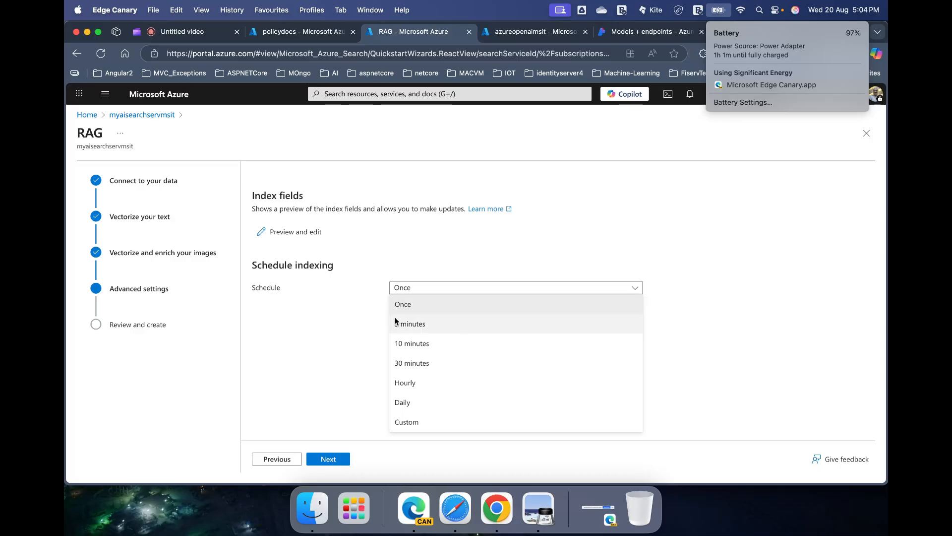
pyautogui.click(403, 401)
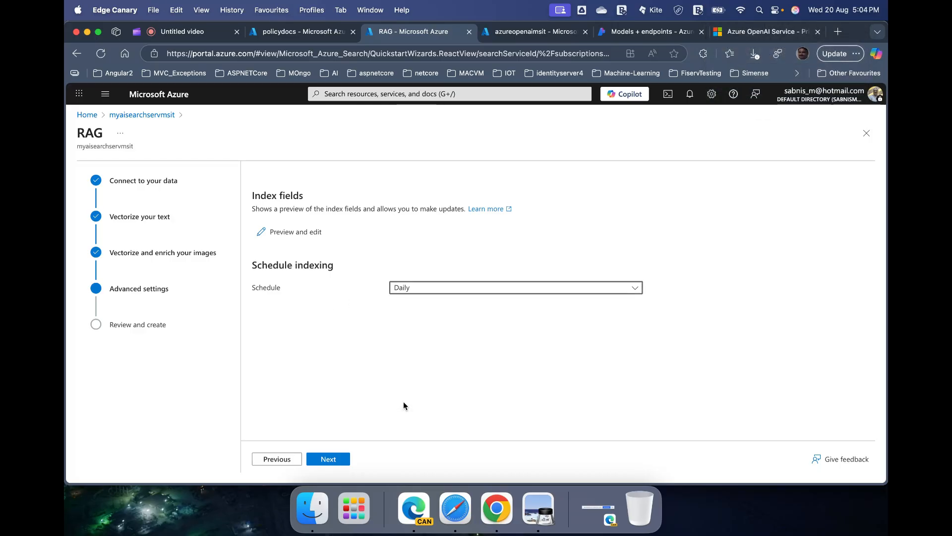
pyautogui.click(316, 237)
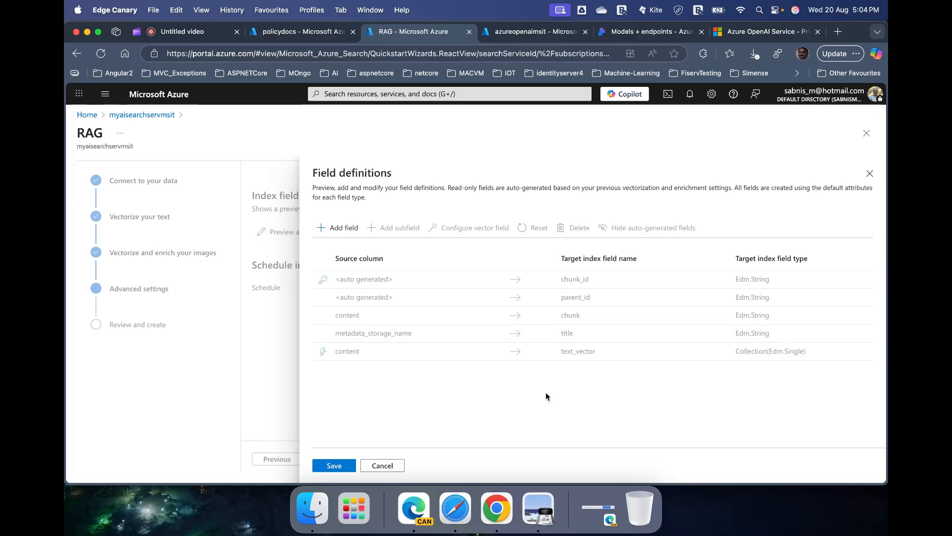
pyautogui.click(378, 466)
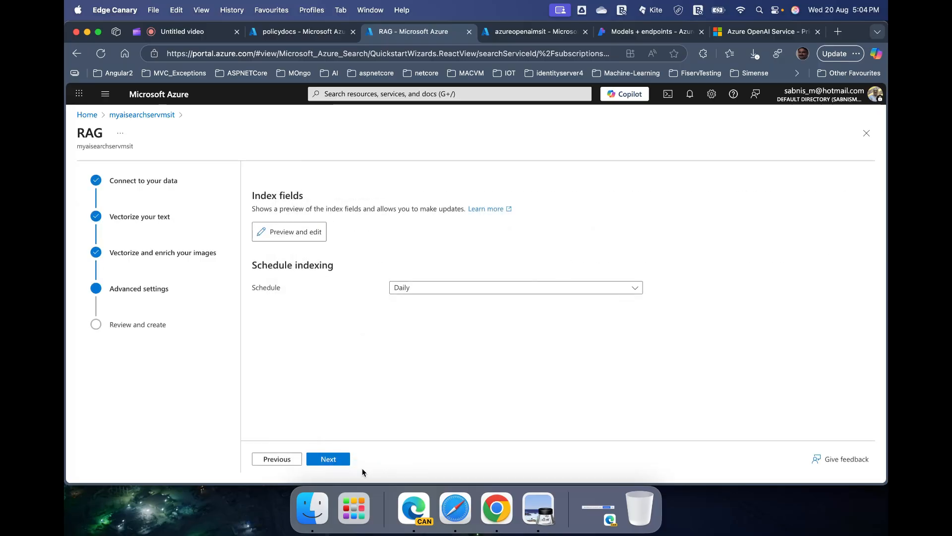
# Step: Proceed to the final review, set the objects name prefix to policy-index, and create the search objects
pyautogui.click(334, 465)
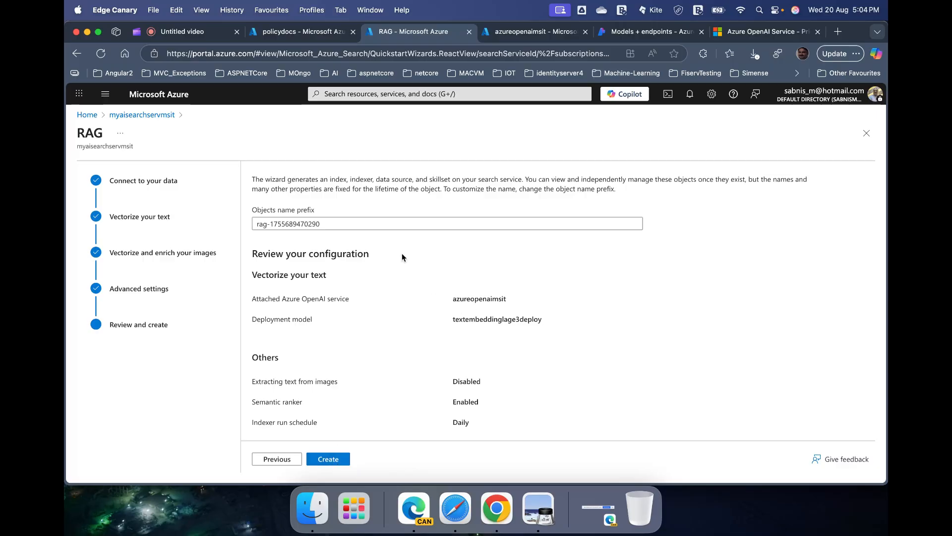
pyautogui.click(327, 222)
pyautogui.moveTo(327, 222); pyautogui.dragTo(236, 226)
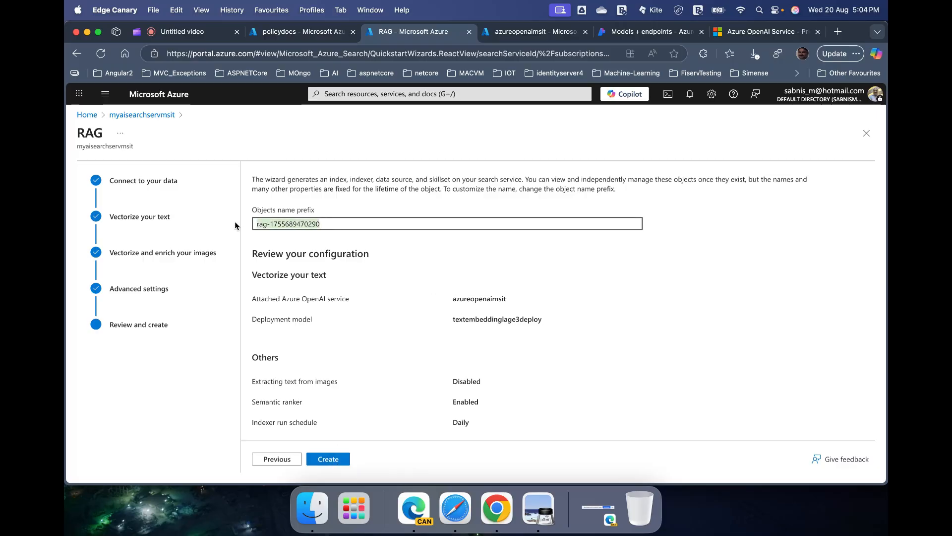
pyautogui.write('policy')
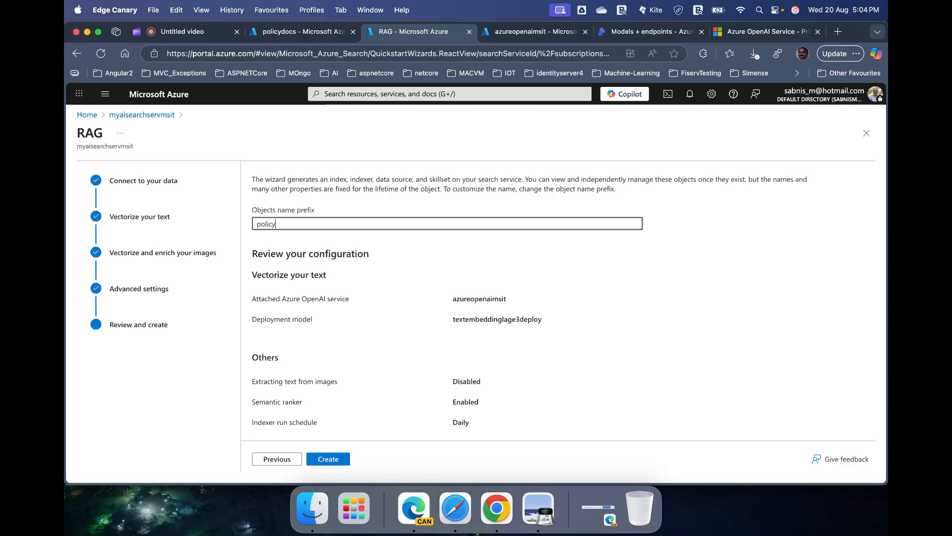
pyautogui.write('_')
pyautogui.press('BackSpace')
pyautogui.write('-index')
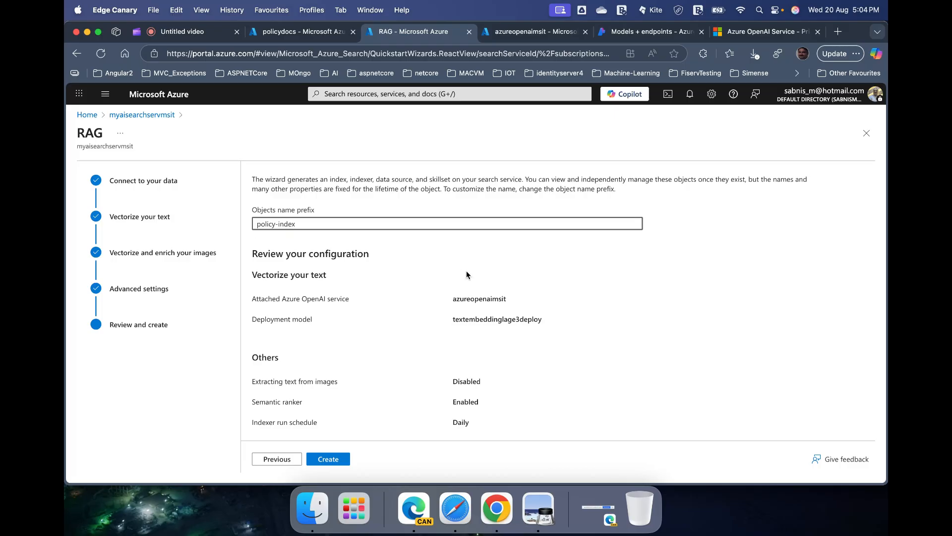
pyautogui.click(338, 460)
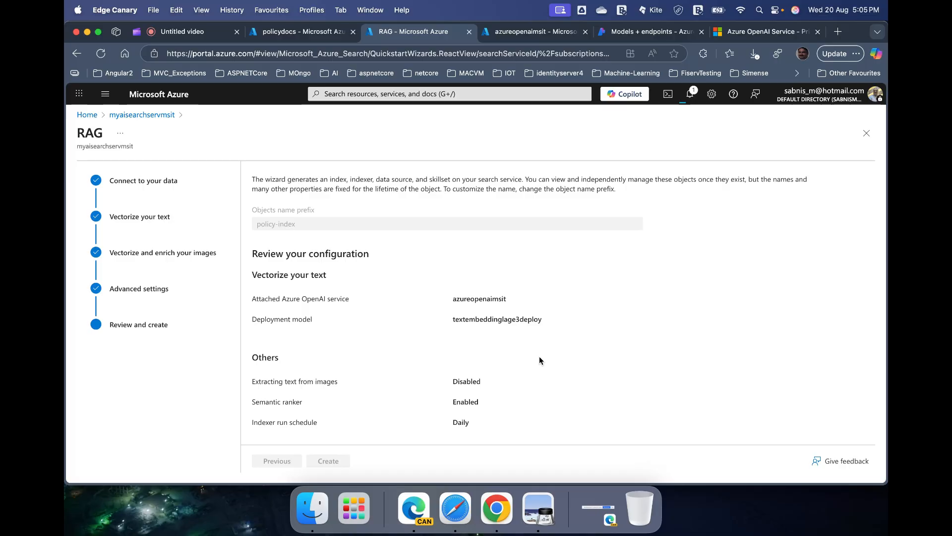
# Step: Check the notification about the object creation, dismiss the completion dialog, and return to the search service overview
pyautogui.click(690, 95)
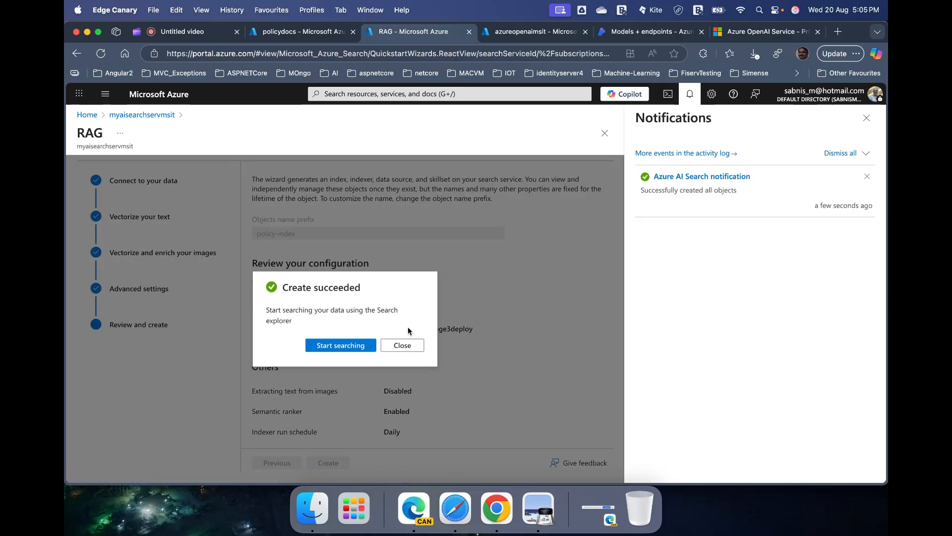
pyautogui.click(393, 345)
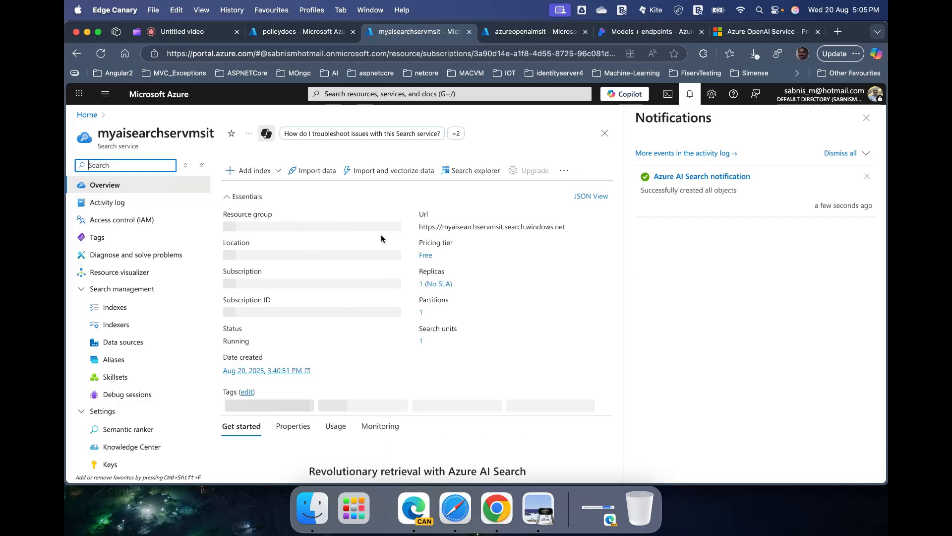
pyautogui.click(866, 118)
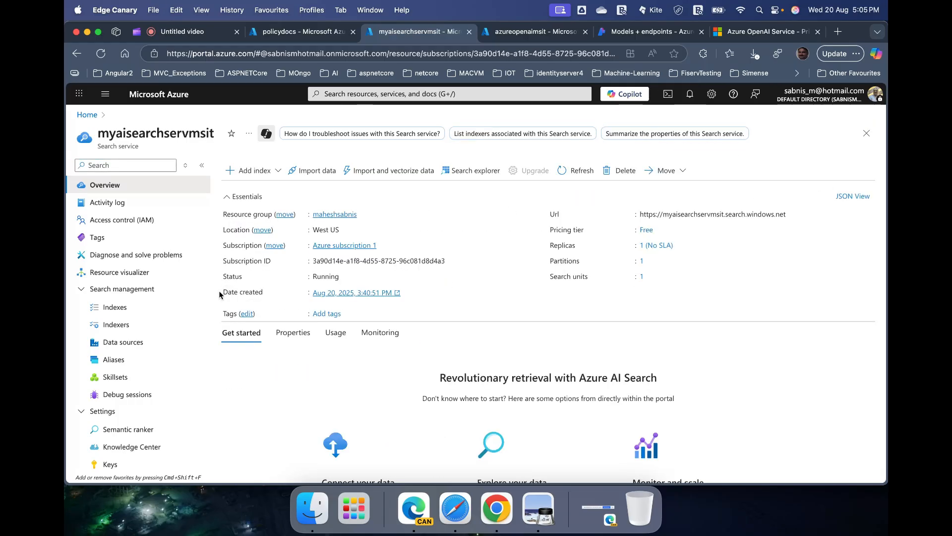
# Step: Inspect the search service's data sources and the policy-index index's field definitions, then refresh the list of indexes
pyautogui.click(124, 342)
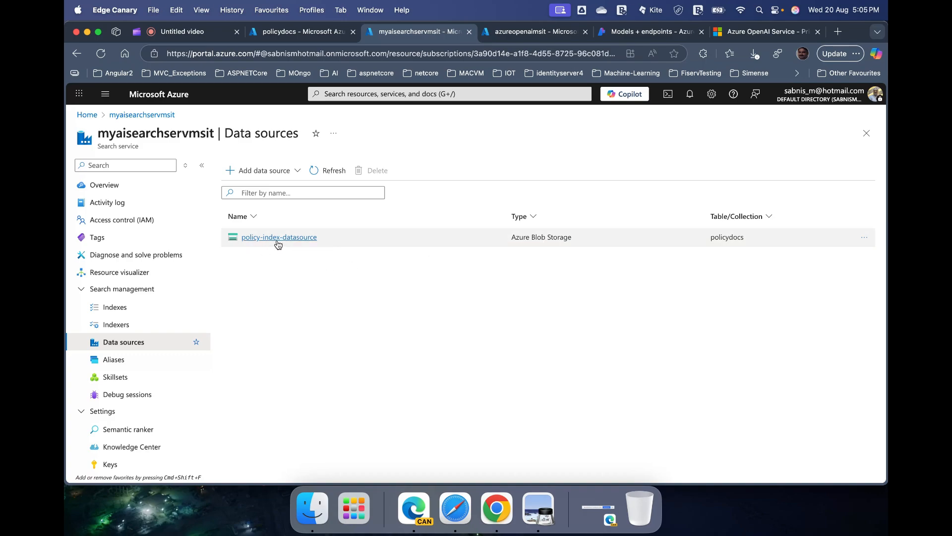
pyautogui.click(128, 311)
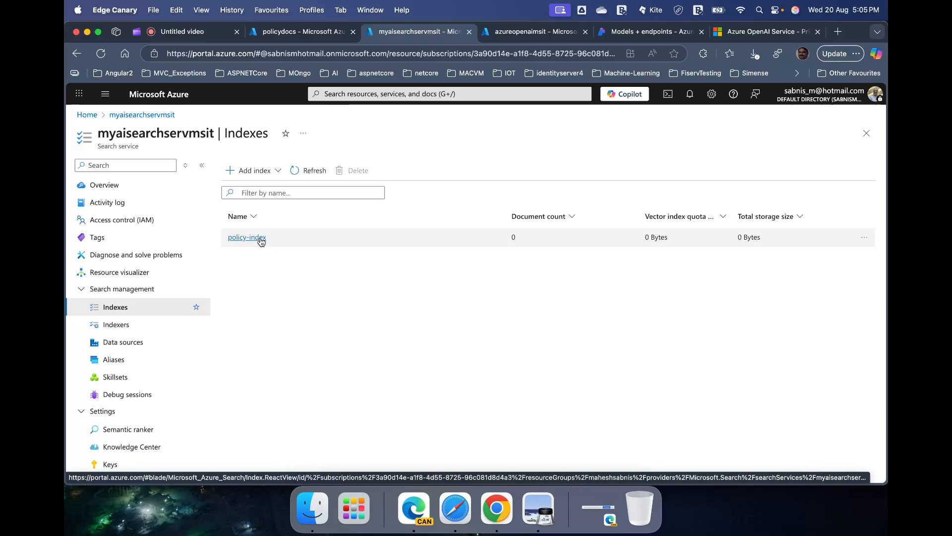
pyautogui.click(262, 241)
pyautogui.click(262, 239)
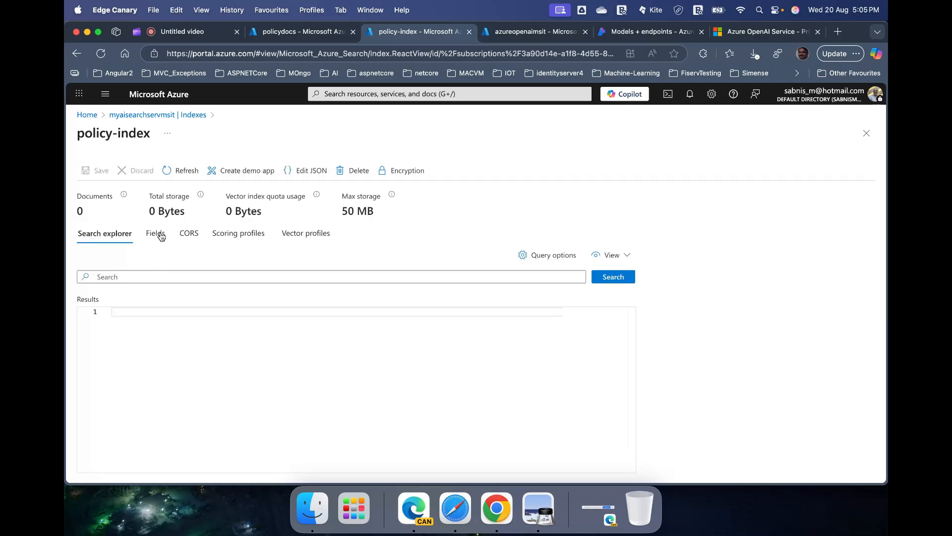
pyautogui.click(155, 234)
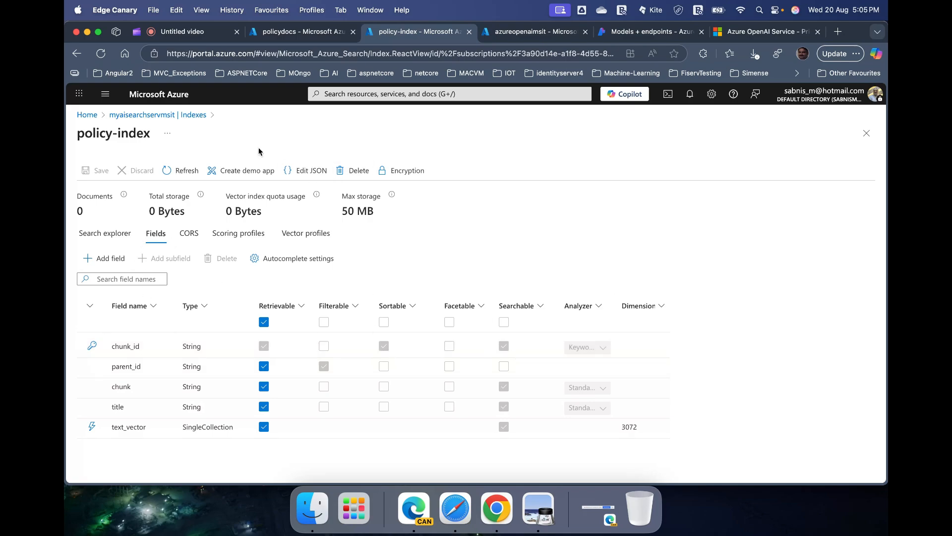
pyautogui.click(868, 138)
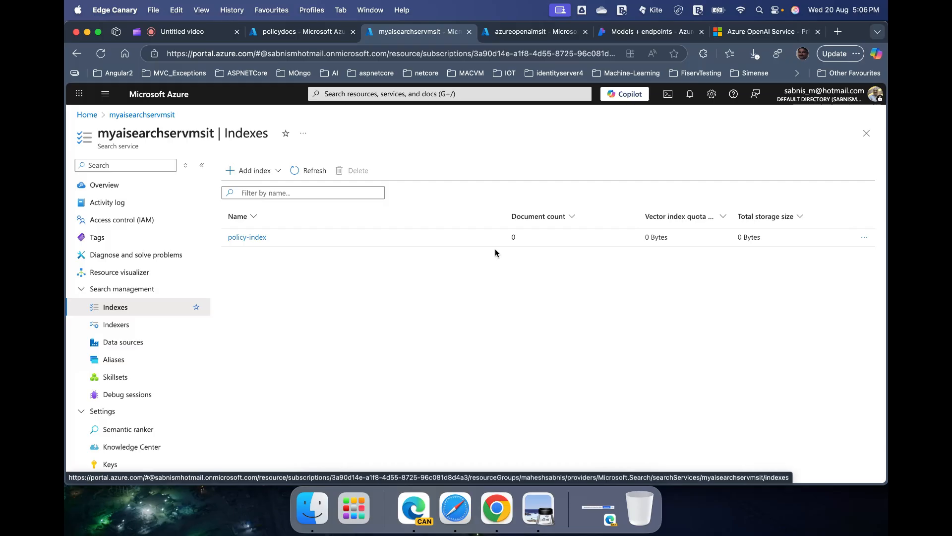
pyautogui.click(322, 171)
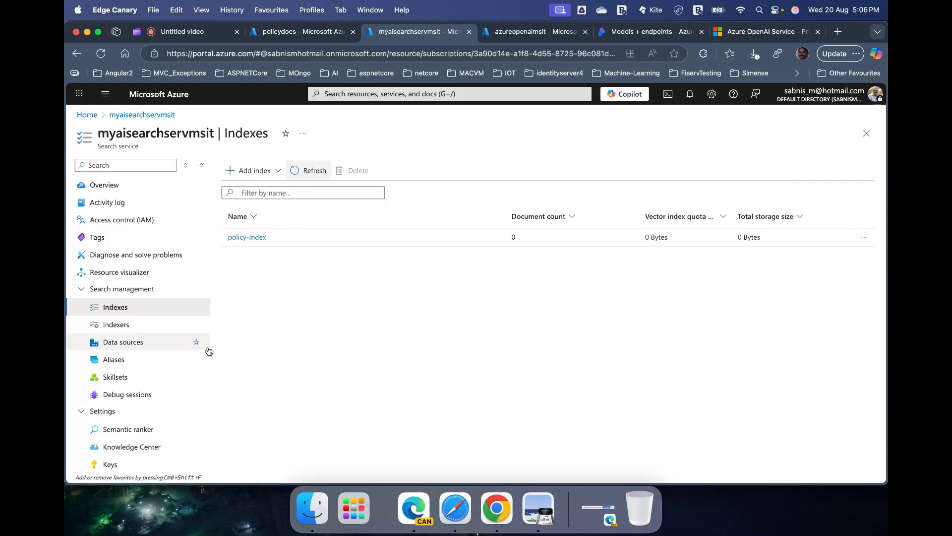
# Step: Check the search service's indexers, then open Search explorer for policy-index and switch its query editor to JSON view
pyautogui.click(133, 331)
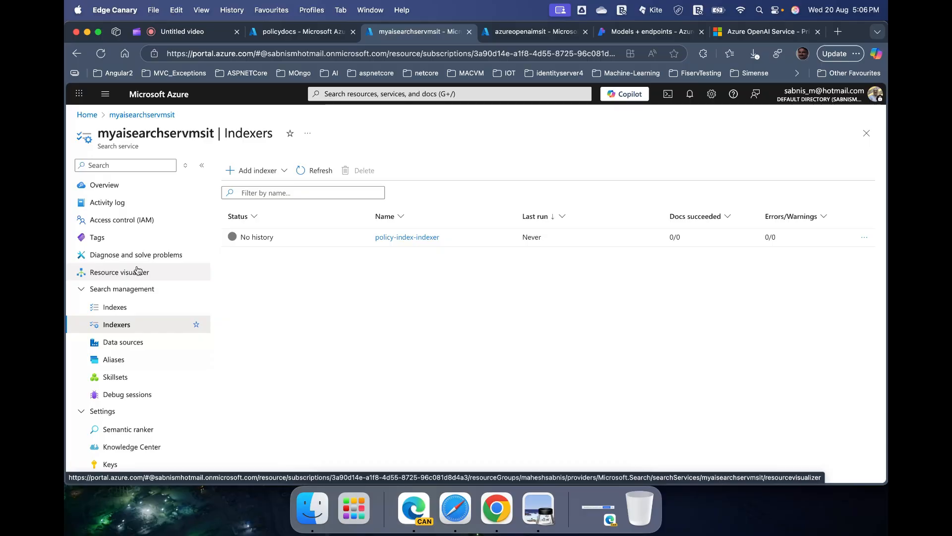
pyautogui.click(115, 187)
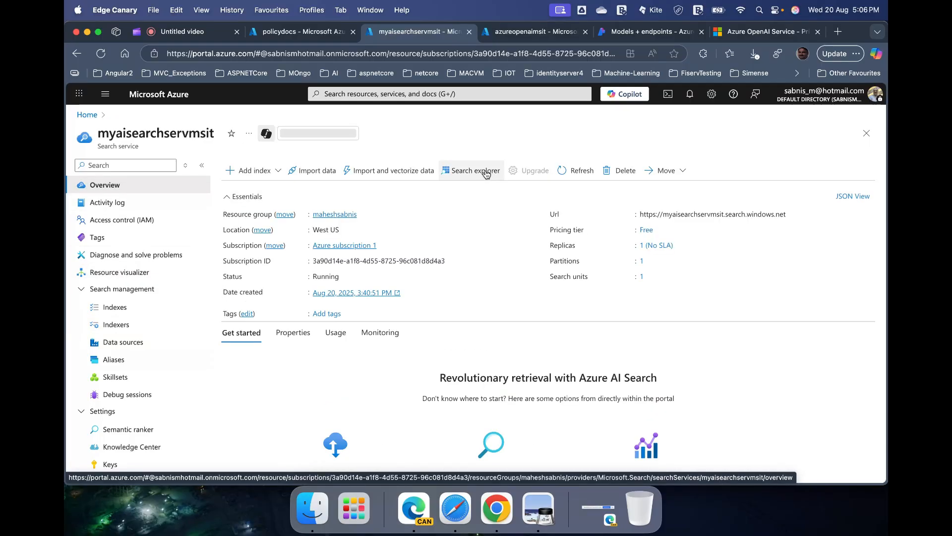
pyautogui.click(486, 172)
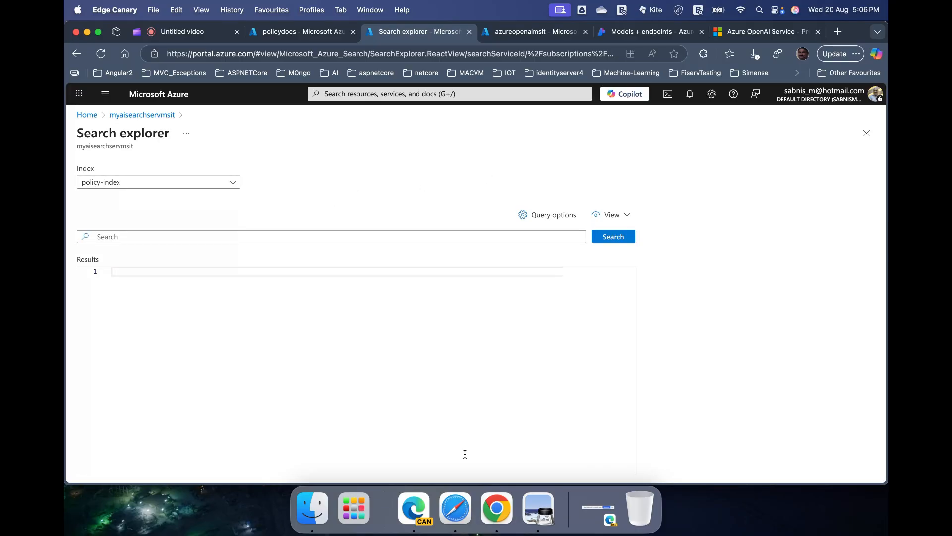
pyautogui.click(629, 216)
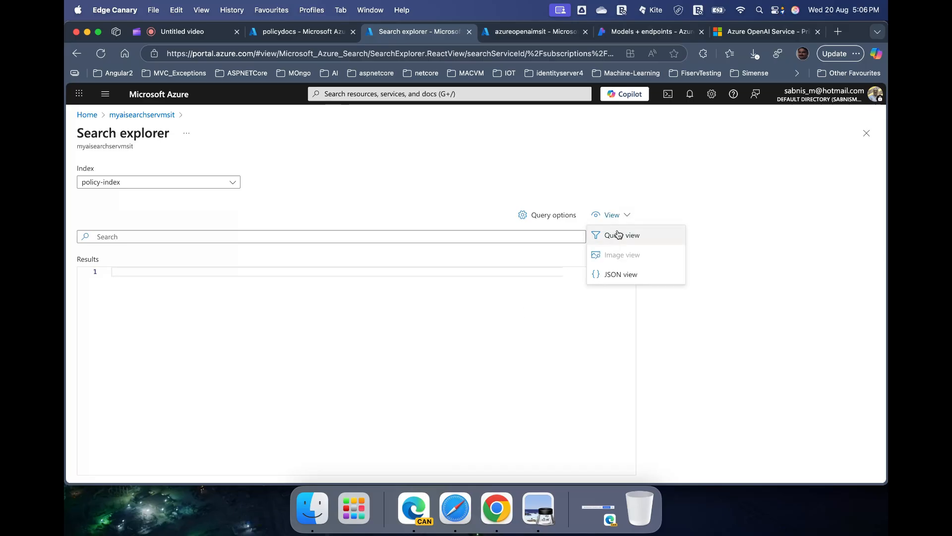
pyautogui.click(619, 271)
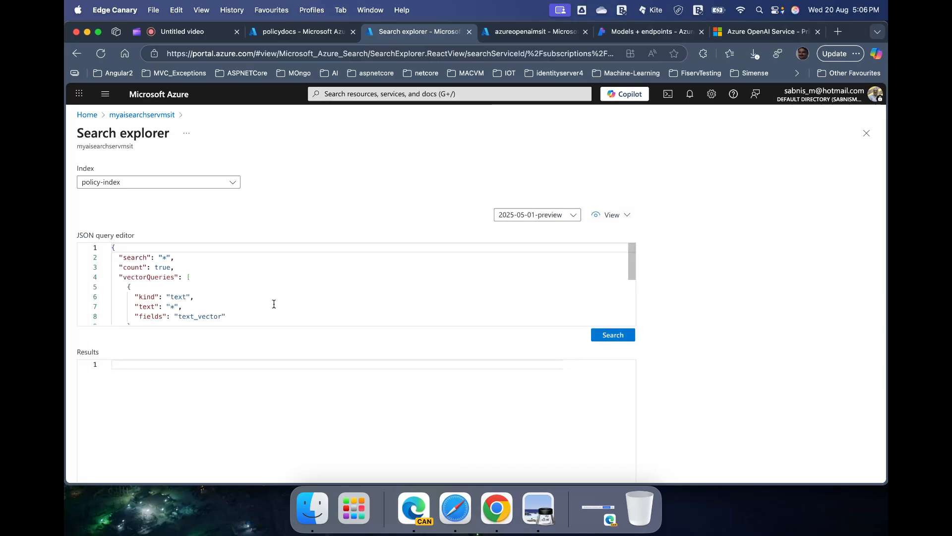
pyautogui.scroll(-3, 274, 304)
pyautogui.scroll(3, 274, 304)
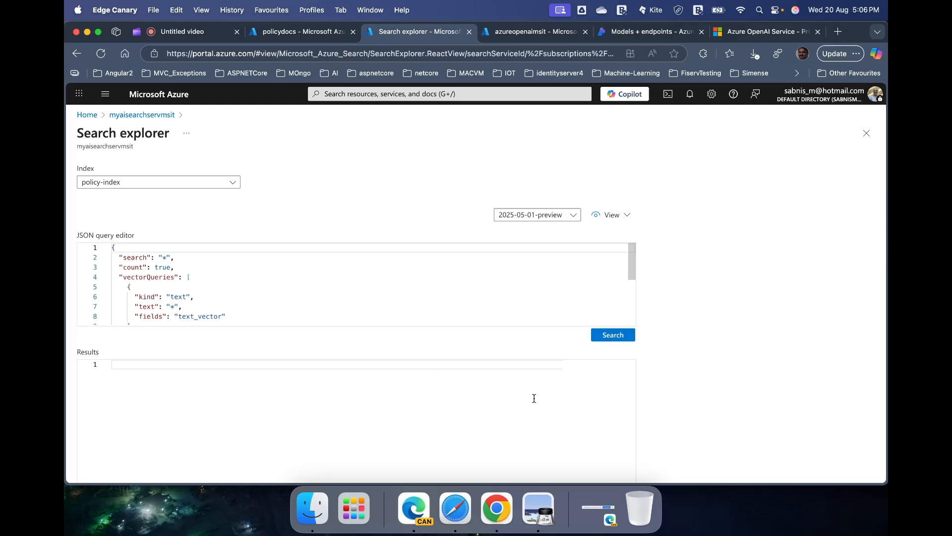
# Step: Set the JSON query's search text to "What is the percentage of Depreciation for vehicle with age less than 6 months?" and run the search
pyautogui.click(538, 507)
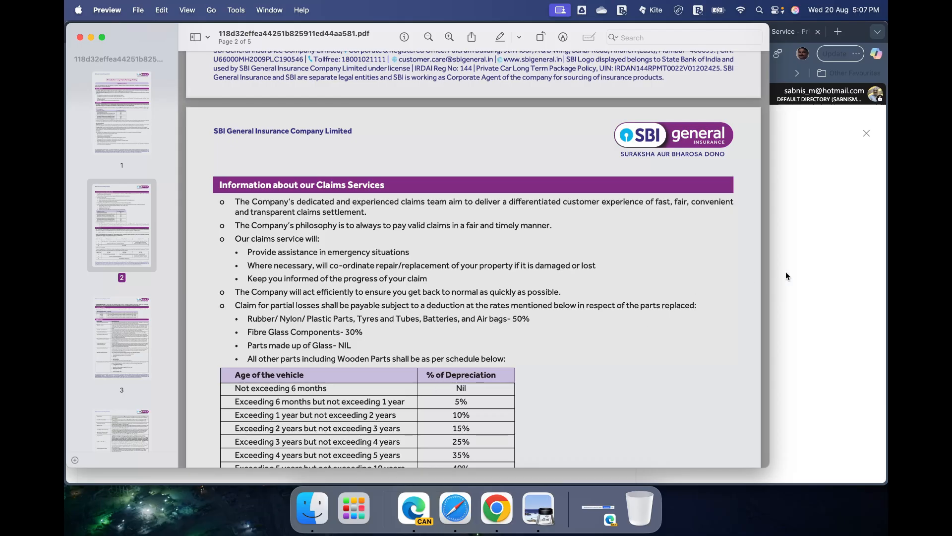
pyautogui.click(797, 300)
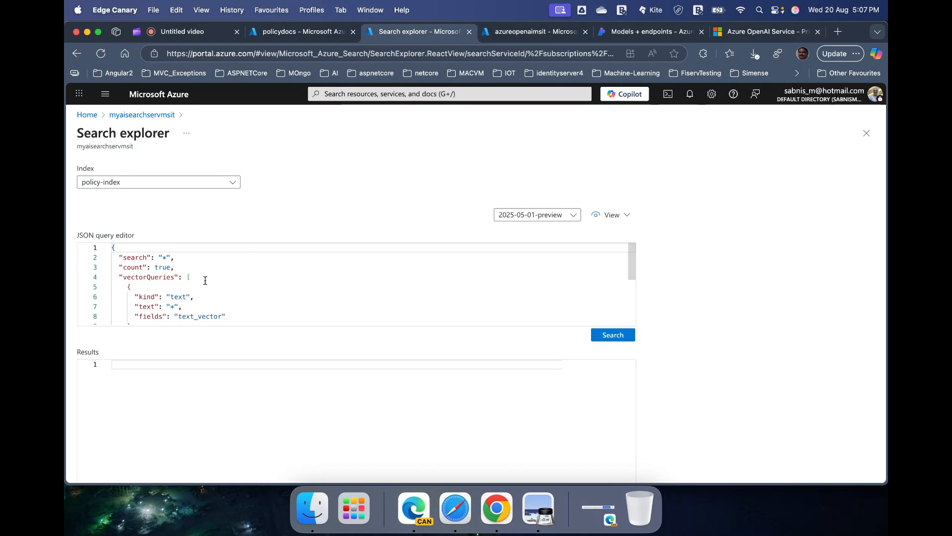
pyautogui.doubleClick(166, 258)
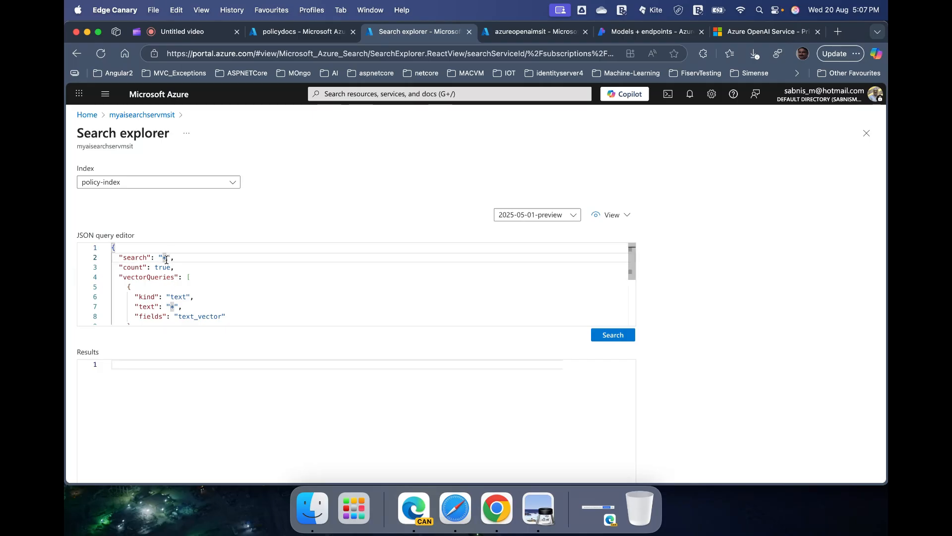
pyautogui.write('W')
pyautogui.press('BackSpace')
pyautogui.press('BackSpace')
pyautogui.press('BackSpace')
pyautogui.press('BackSpace')
pyautogui.write('What is the ')
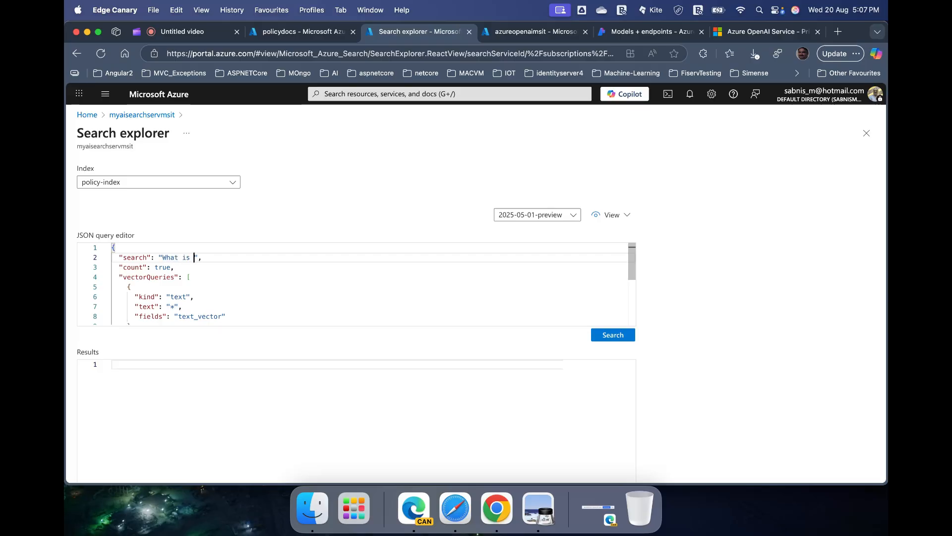
pyautogui.write('percenta')
pyautogui.write('ge of')
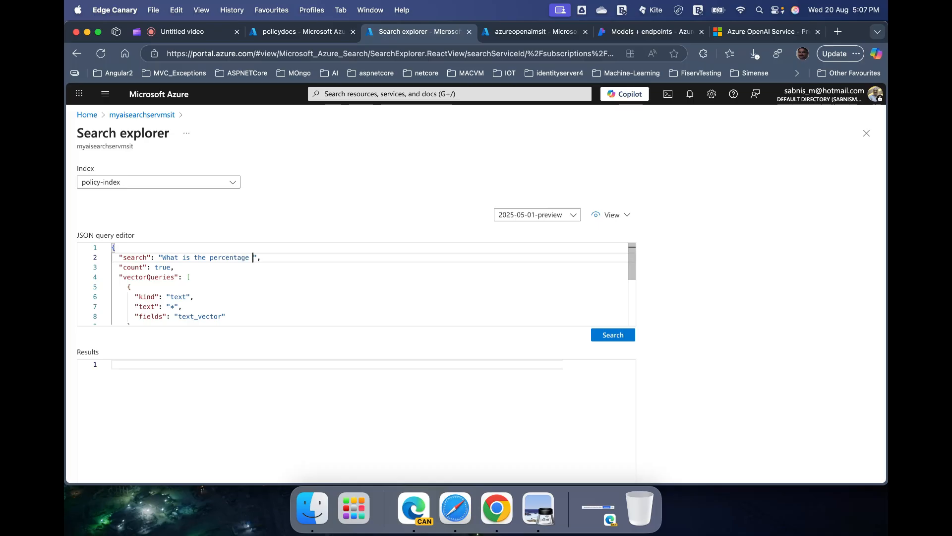
pyautogui.press('super+Tab')
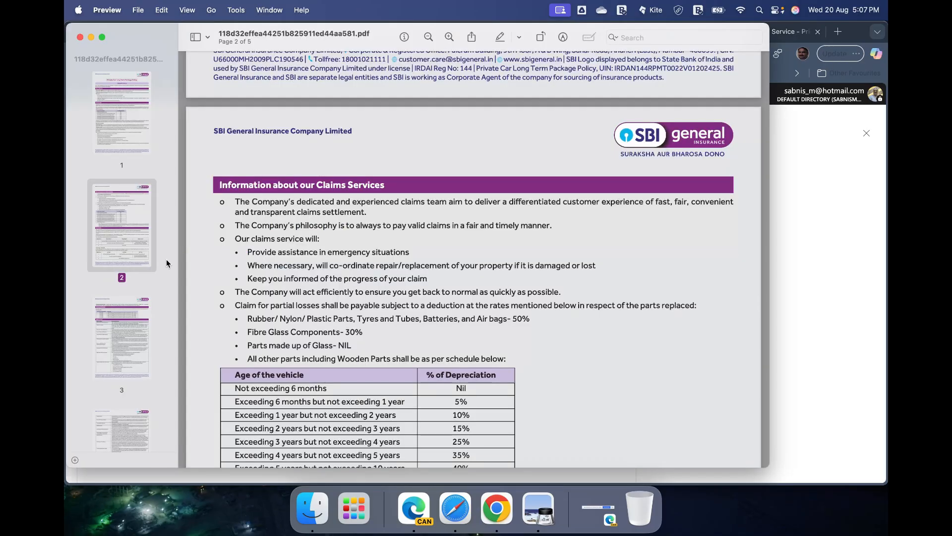
pyautogui.press('super+Tab')
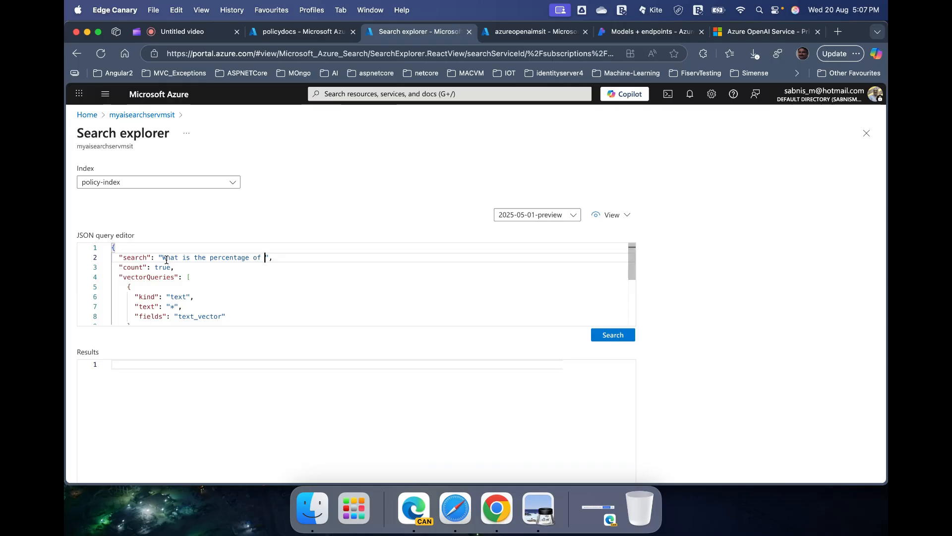
pyautogui.write('Depreciation')
pyautogui.press('super+Tab')
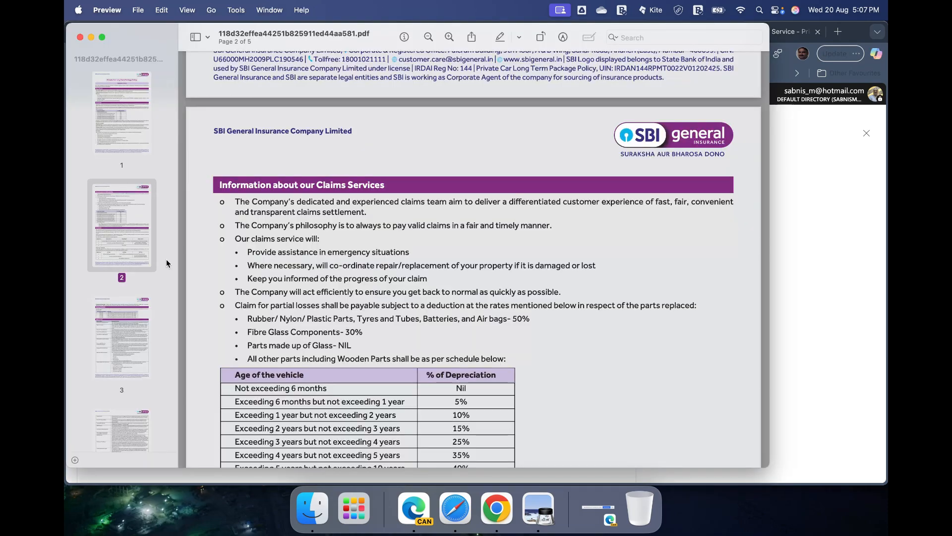
pyautogui.press('super+Tab')
pyautogui.write('for ')
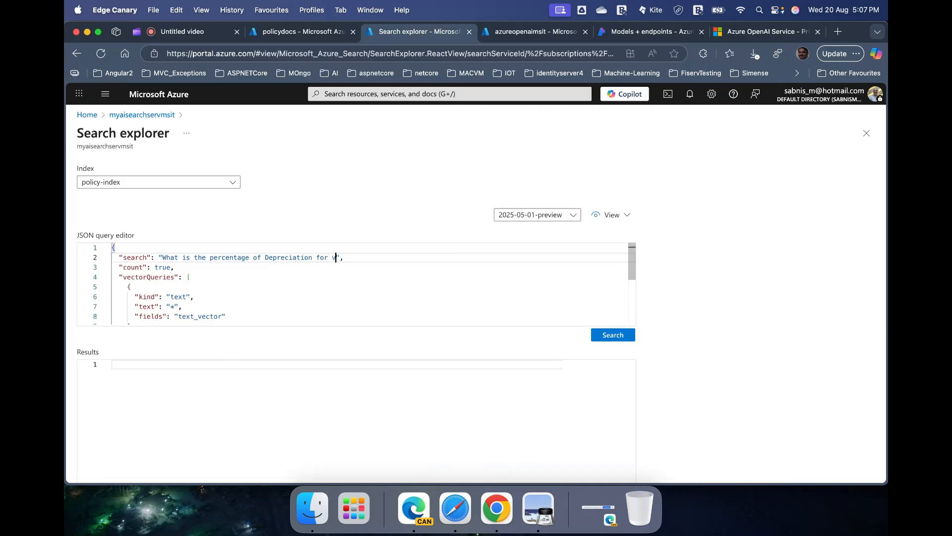
pyautogui.write('vehic')
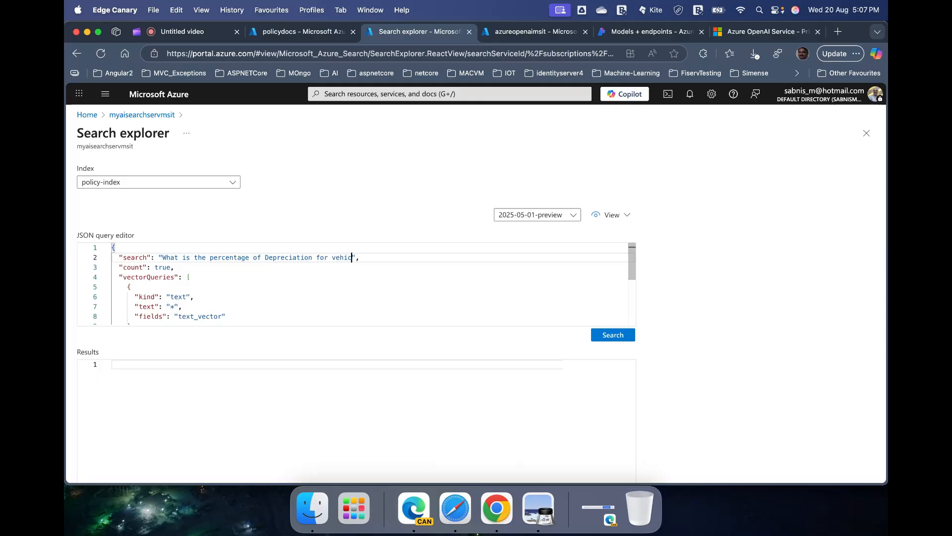
pyautogui.write('le')
pyautogui.write(' with age ')
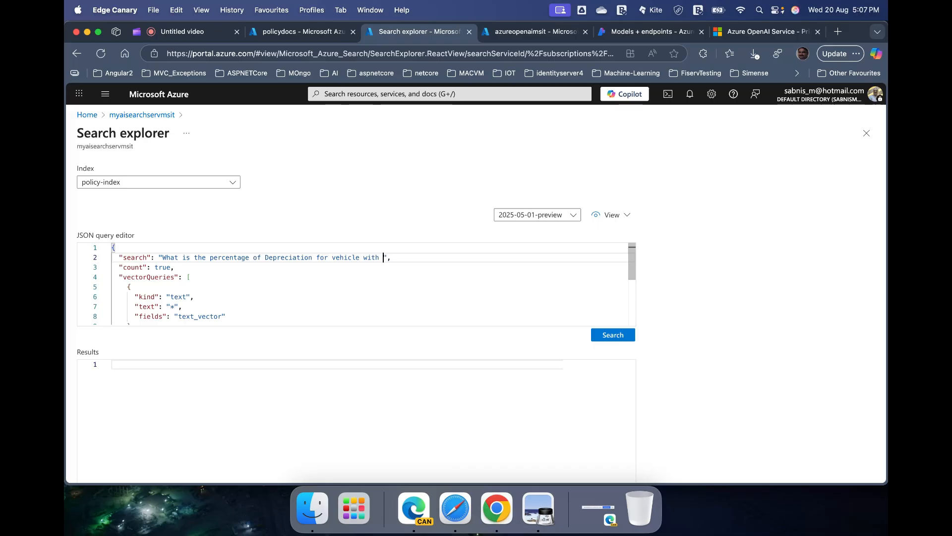
pyautogui.write('less than 6 months?')
pyautogui.click(619, 336)
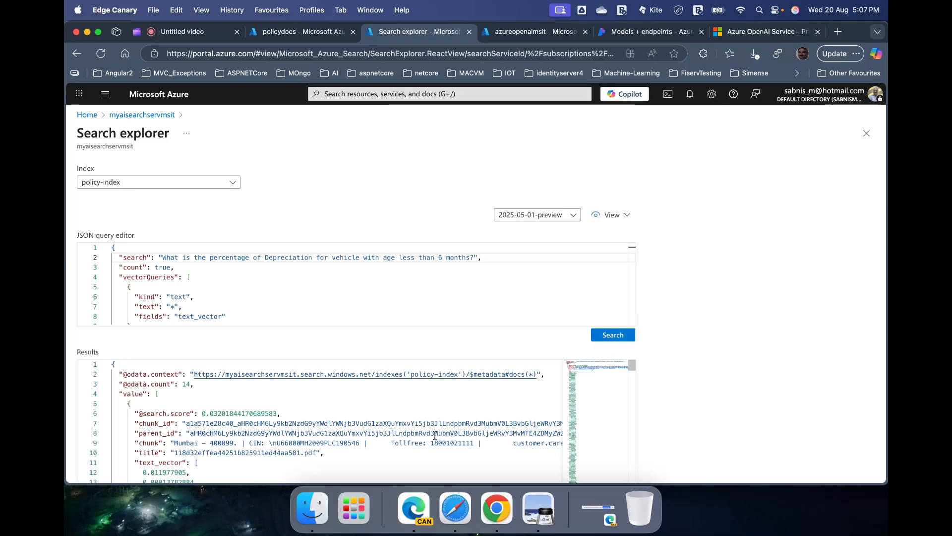
# Step: Examine the first search result's score, chunk, title and text_vector values, then return to the start of the results
pyautogui.scroll(-3, 435, 436)
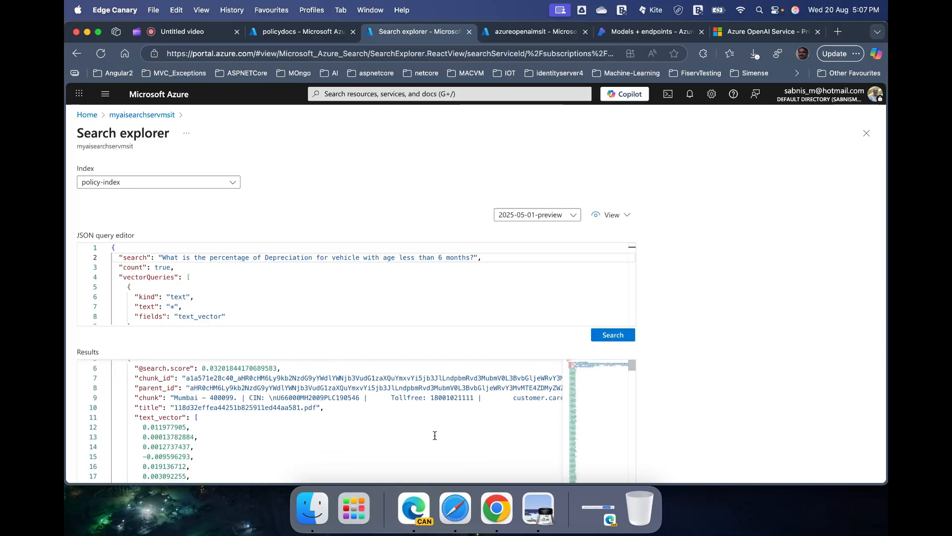
pyautogui.scroll(-1, 435, 435)
pyautogui.scroll(2, 435, 435)
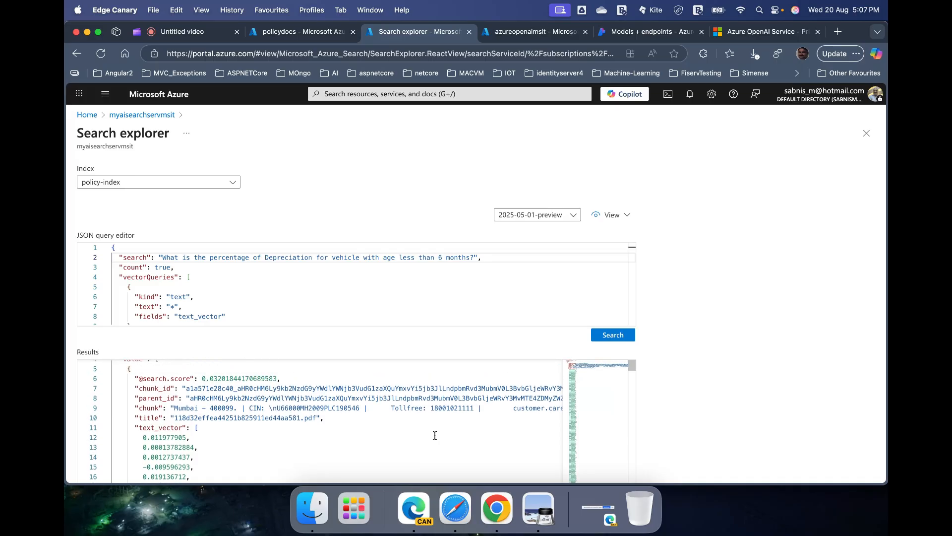
pyautogui.scroll(-1, 435, 435)
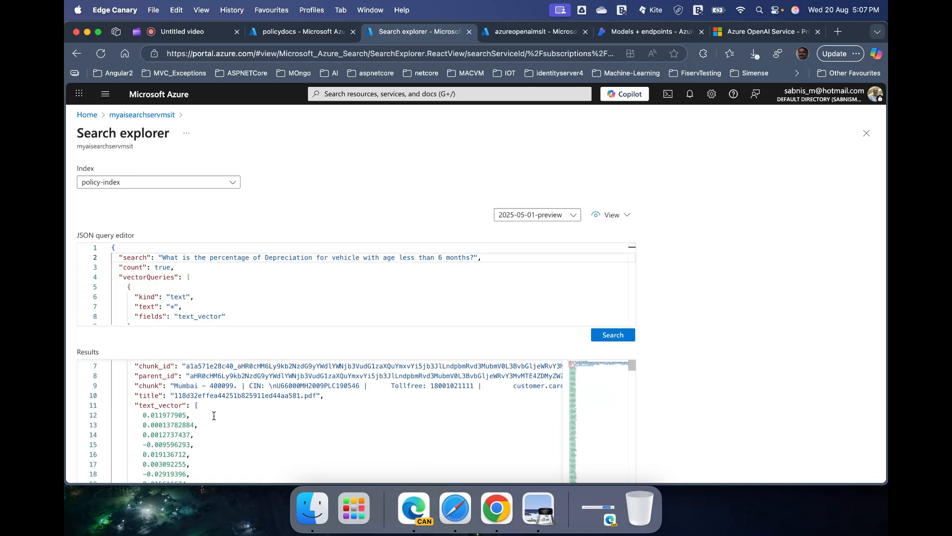
pyautogui.scroll(1, 214, 416)
pyautogui.scroll(-10, 213, 416)
pyautogui.scroll(-20, 214, 415)
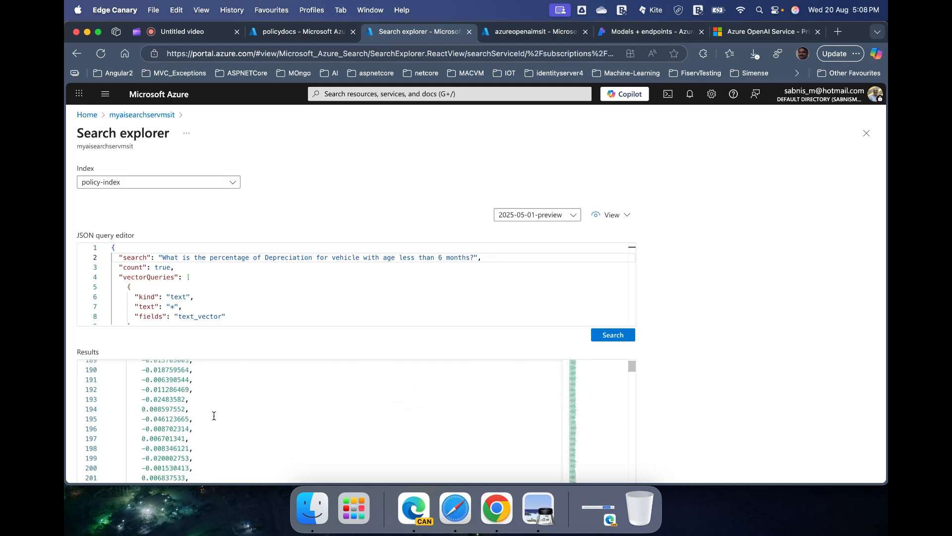
pyautogui.moveTo(632, 367)
pyautogui.mouseDown()
pyautogui.moveTo(631, 468)
pyautogui.moveTo(631, 361)
pyautogui.mouseUp()
# Step: Read the first result's chunk text backwards from its end, examining the painting depreciation clause and the depreciation rates by vehicle age
pyautogui.moveTo(235, 445); pyautogui.dragTo(570, 446)
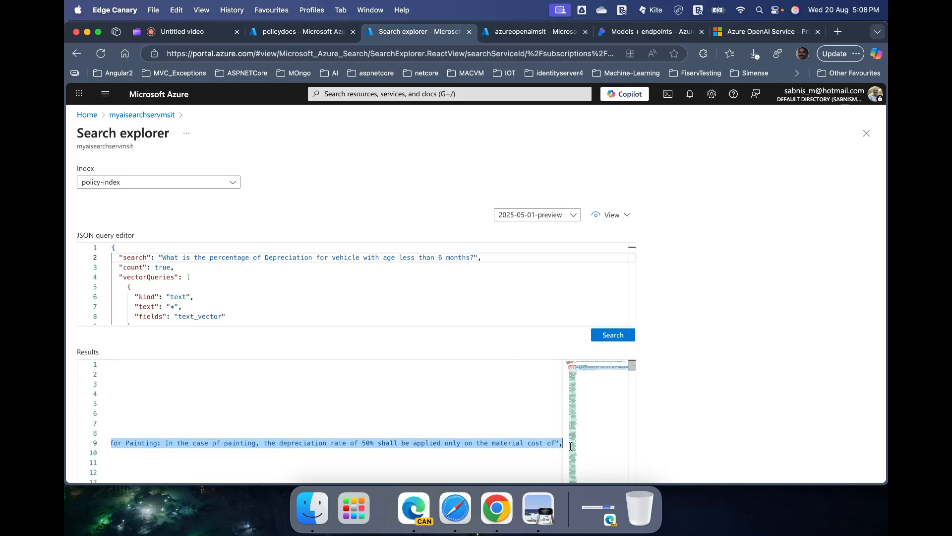
pyautogui.click(244, 443)
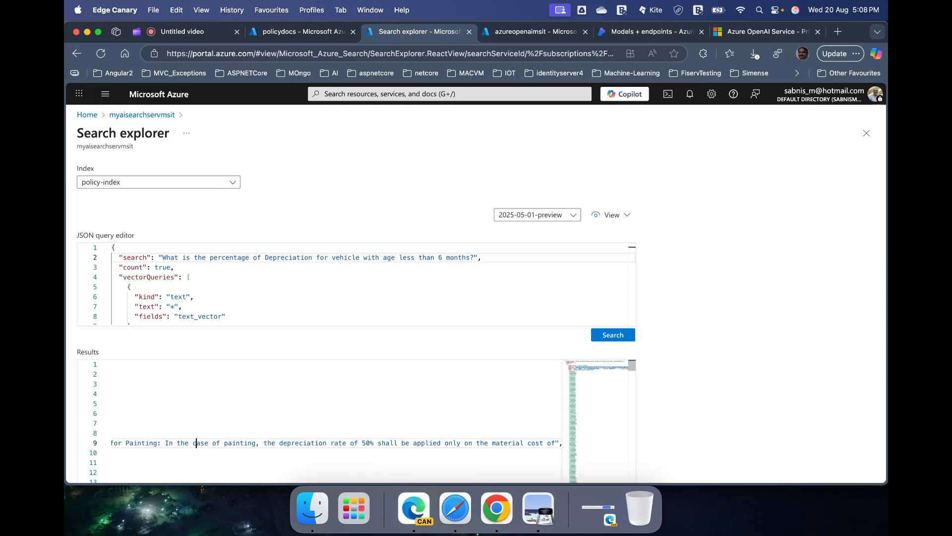
pyautogui.press('Left')
pyautogui.press('Left')
pyautogui.press('Left')
pyautogui.press('Left')
pyautogui.press('Left')
pyautogui.press('Left')
pyautogui.press('Left')
pyautogui.press('Left')
pyautogui.press('Left')
pyautogui.press('Left')
pyautogui.press('Left')
pyautogui.press('Left')
pyautogui.press('Left')
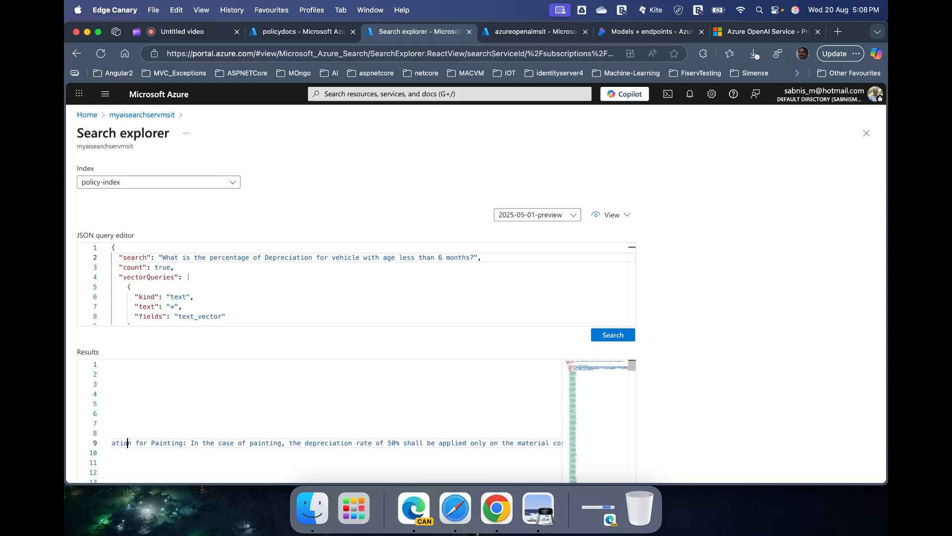
pyautogui.press('Left')
pyautogui.press('Left')
pyautogui.press('Left')
pyautogui.press('Left')
pyautogui.press('Left')
pyautogui.press('Left')
pyautogui.press('Left')
pyautogui.press('Left')
pyautogui.press('Left')
pyautogui.press('Left')
pyautogui.press('Left')
pyautogui.press('Left')
pyautogui.press('Left')
pyautogui.press('Left')
pyautogui.press('Left')
pyautogui.press('Left')
pyautogui.press('Left')
pyautogui.press('Left')
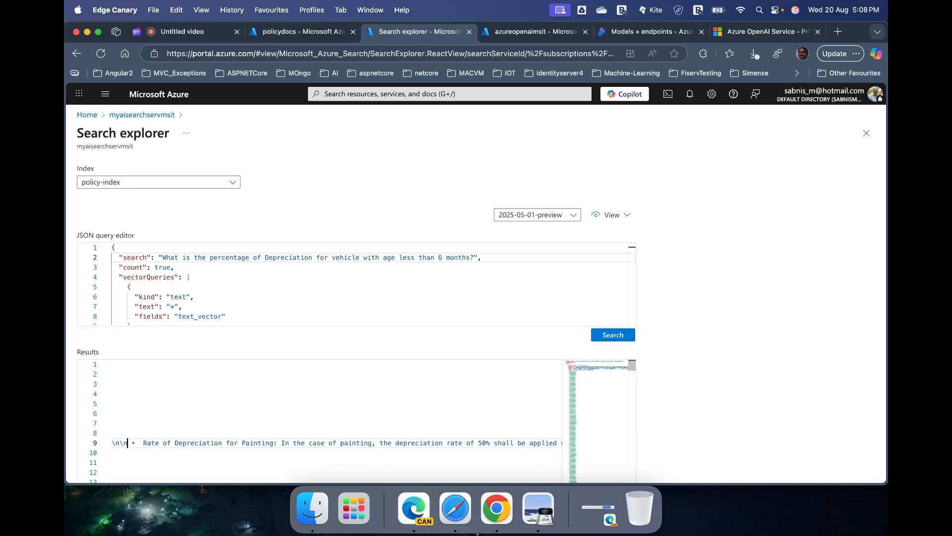
pyautogui.press('Left')
pyautogui.press('Left')
pyautogui.press('Left')
pyautogui.press('Left')
pyautogui.press('Left')
pyautogui.press('Left')
pyautogui.press('Left')
pyautogui.press('Left')
pyautogui.press('Left')
pyautogui.press('Left')
pyautogui.press('Left')
pyautogui.press('Left')
pyautogui.press('Left')
pyautogui.press('Left')
pyautogui.press('Left')
pyautogui.press('Left')
pyautogui.press('Left')
pyautogui.press('Left')
pyautogui.press('Left')
pyautogui.press('Left')
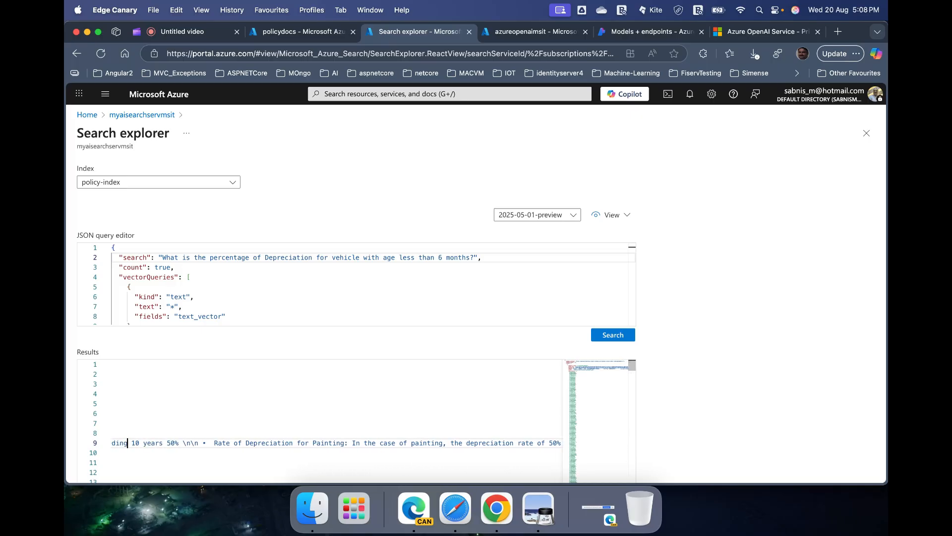
pyautogui.press('Left')
pyautogui.press('Left')
pyautogui.press('Left')
pyautogui.press('Left')
pyautogui.press('Left')
pyautogui.press('Left')
pyautogui.press('Left')
pyautogui.press('Left')
pyautogui.press('Left')
pyautogui.press('Left')
pyautogui.press('Left')
pyautogui.press('Left')
pyautogui.press('Left')
pyautogui.press('Left')
pyautogui.press('Left')
pyautogui.press('Left')
pyautogui.press('Left')
pyautogui.press('Left')
pyautogui.press('Left')
pyautogui.press('Left')
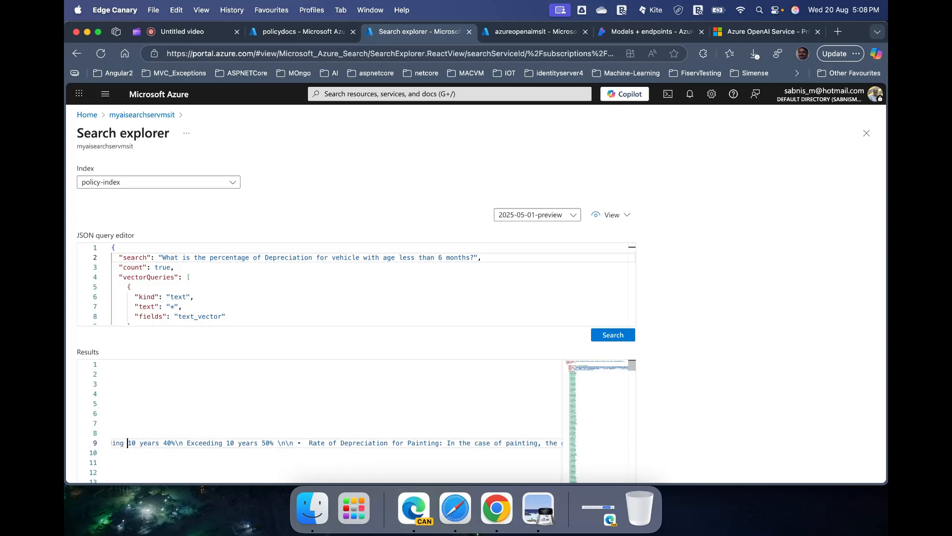
pyautogui.press('Left')
pyautogui.press('Left')
pyautogui.press('Left')
pyautogui.press('Left')
pyautogui.press('Left')
pyautogui.press('Left')
pyautogui.press('Left')
pyautogui.press('Left')
pyautogui.press('Left')
pyautogui.press('Left')
pyautogui.press('Left')
pyautogui.press('Left')
pyautogui.press('Left')
pyautogui.press('Left')
pyautogui.press('Left')
pyautogui.press('Left')
pyautogui.press('Left')
pyautogui.press('Left')
pyautogui.press('Left')
pyautogui.press('Left')
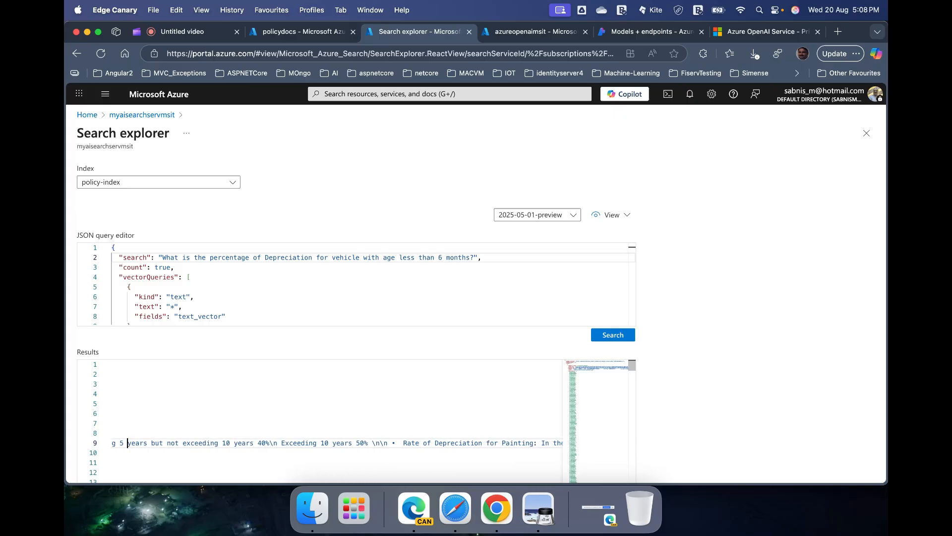
pyautogui.press('Left')
pyautogui.press('Left')
pyautogui.press('Left')
pyautogui.press('Left')
pyautogui.press('Left')
pyautogui.press('Left')
pyautogui.press('Left')
pyautogui.press('Left')
pyautogui.press('Left')
pyautogui.press('Left')
pyautogui.press('Left')
pyautogui.press('Left')
pyautogui.press('Left')
pyautogui.press('Left')
pyautogui.press('Left')
pyautogui.press('Left')
pyautogui.press('Left')
pyautogui.press('Left')
pyautogui.press('Left')
pyautogui.press('Left')
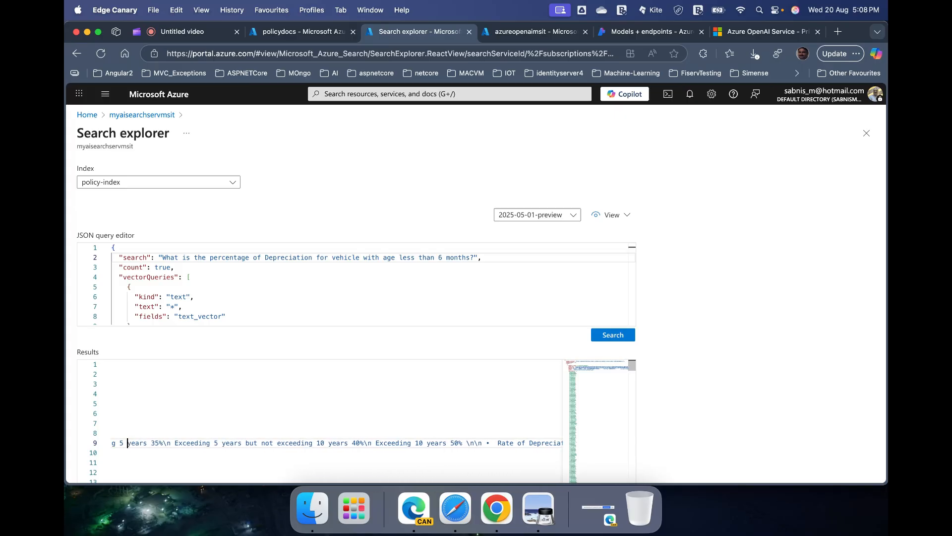
pyautogui.press('Left')
pyautogui.press('Left')
pyautogui.press('Left')
pyautogui.press('Left')
pyautogui.press('Left')
pyautogui.press('Left')
pyautogui.press('Left')
pyautogui.press('Left')
pyautogui.press('Left')
pyautogui.press('Left')
pyautogui.press('Left')
pyautogui.press('Left')
pyautogui.press('Left')
pyautogui.press('Left')
pyautogui.press('Left')
pyautogui.press('Left')
pyautogui.press('Left')
pyautogui.press('Left')
pyautogui.press('Left')
pyautogui.press('Left')
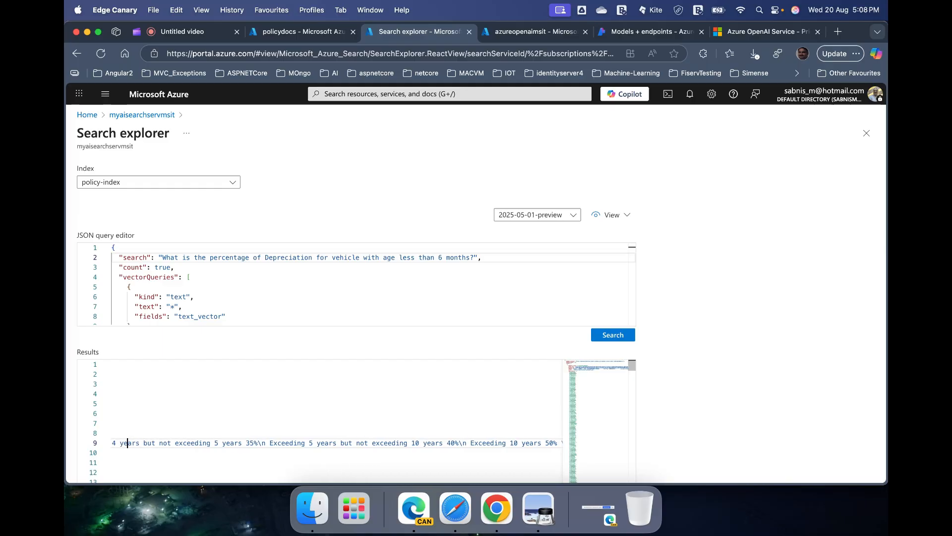
pyautogui.press('Left')
pyautogui.press('Left')
pyautogui.press('Left')
pyautogui.press('Left')
pyautogui.press('Left')
pyautogui.press('Left')
pyautogui.press('Left')
pyautogui.press('Left')
pyautogui.press('Left')
pyautogui.press('Left')
pyautogui.press('Left')
pyautogui.press('Left')
pyautogui.press('Left')
pyautogui.press('Left')
pyautogui.press('Left')
pyautogui.press('Left')
pyautogui.press('Left')
pyautogui.press('Left')
pyautogui.press('Left')
pyautogui.press('Left')
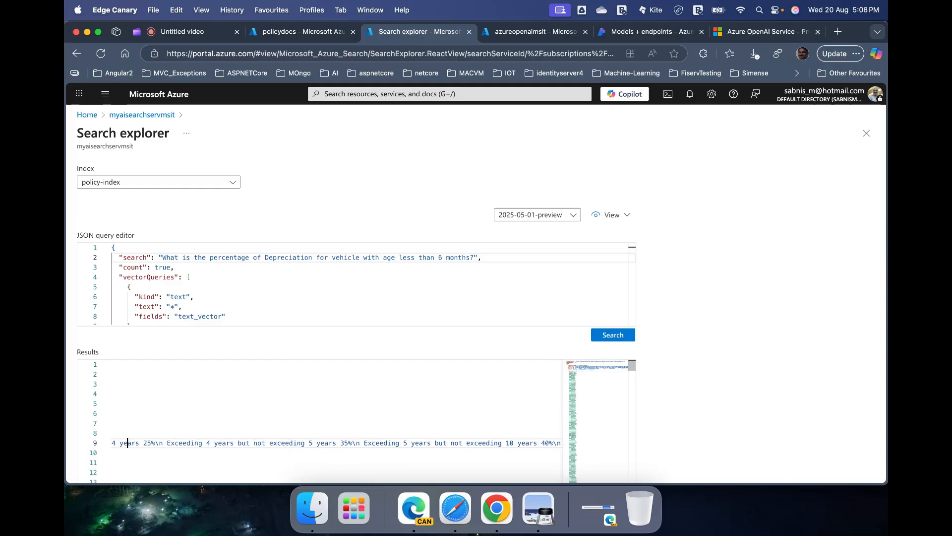
# Step: Continue reading the first result's chunk text backwards through the depreciation rates for the older vehicle age bands
pyautogui.press('Left')
pyautogui.press('Left')
pyautogui.press('Left')
pyautogui.press('Left')
pyautogui.press('Left')
pyautogui.press('Left')
pyautogui.press('Left')
pyautogui.press('Left')
pyautogui.press('Left')
pyautogui.press('Left')
pyautogui.press('Left')
pyautogui.press('Left')
pyautogui.press('Left')
pyautogui.press('Left')
pyautogui.press('Left')
pyautogui.press('Left')
pyautogui.press('Left')
pyautogui.press('Left')
pyautogui.press('Left')
pyautogui.press('Left')
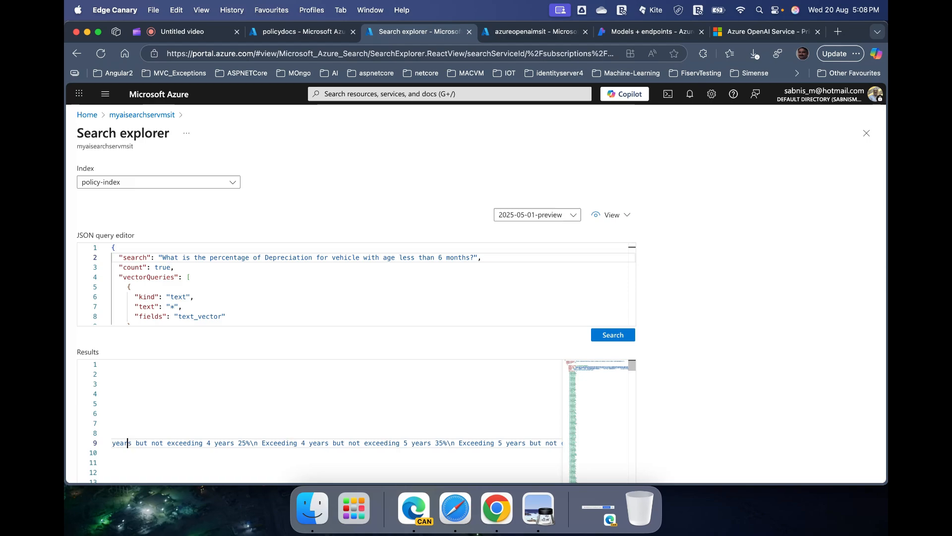
pyautogui.press('Left')
pyautogui.press('Left')
pyautogui.press('Left')
pyautogui.press('Left')
pyautogui.press('Left')
pyautogui.press('Left')
pyautogui.press('Left')
pyautogui.press('Left')
pyautogui.press('Left')
pyautogui.press('Left')
pyautogui.press('Left')
pyautogui.press('Left')
pyautogui.press('Left')
pyautogui.press('Left')
pyautogui.press('Left')
pyautogui.press('Left')
pyautogui.press('Left')
pyautogui.press('Left')
pyautogui.press('Left')
pyautogui.press('Left')
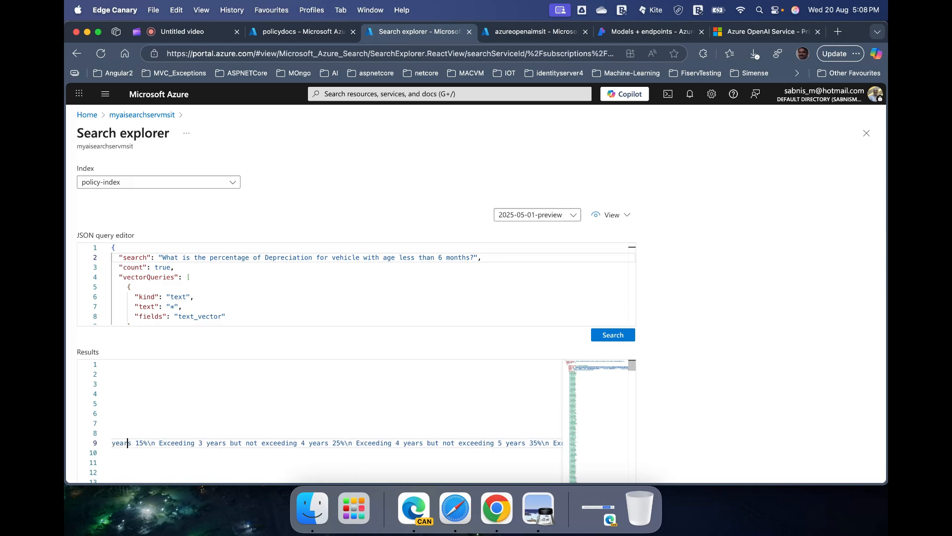
pyautogui.press('Left')
pyautogui.press('Left')
pyautogui.press('Left')
pyautogui.press('Left')
pyautogui.press('Left')
pyautogui.press('Left')
pyautogui.press('Left')
pyautogui.press('Left')
pyautogui.press('Left')
pyautogui.press('Left')
pyautogui.press('Left')
pyautogui.press('Left')
pyautogui.press('Left')
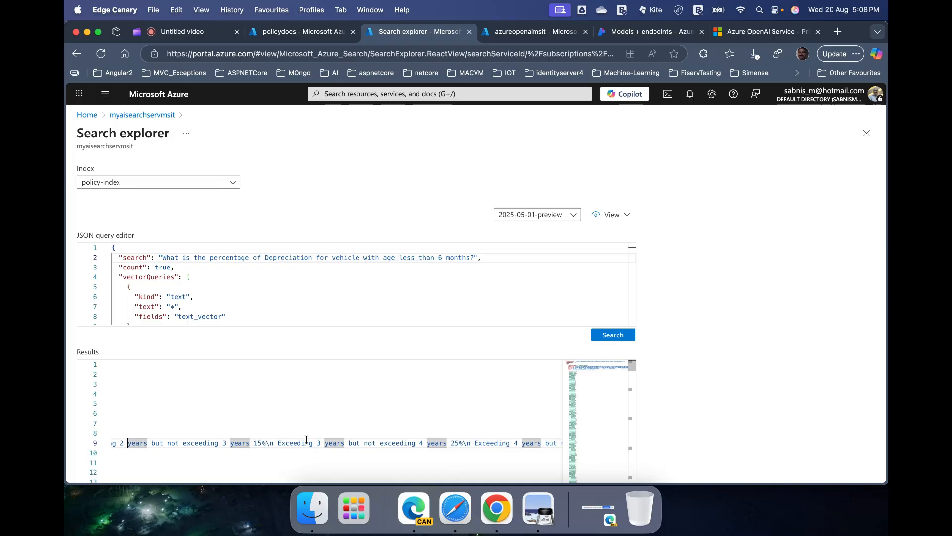
# Step: Examine the first result's title, then look through the text_vector values down to the far end of the search results
pyautogui.press('Down')
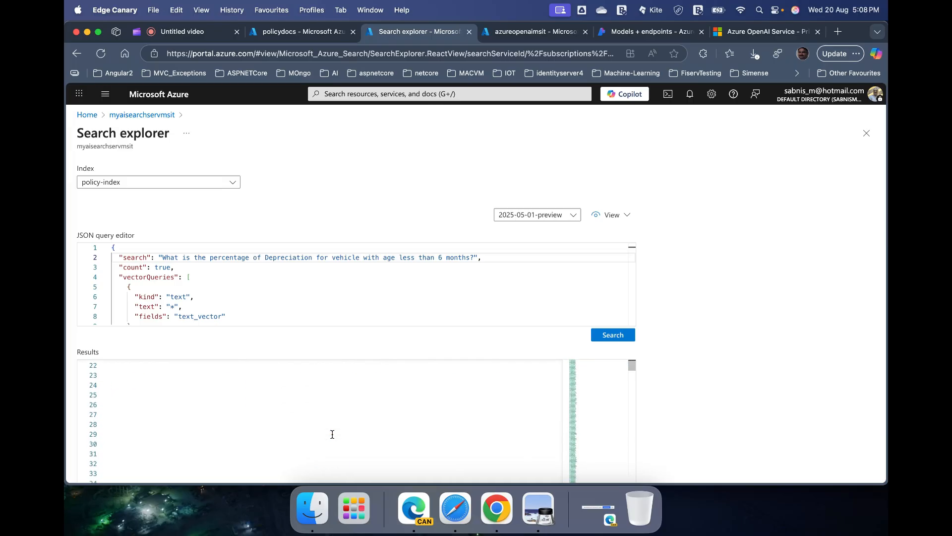
pyautogui.scroll(-2, 332, 434)
pyautogui.press('Down')
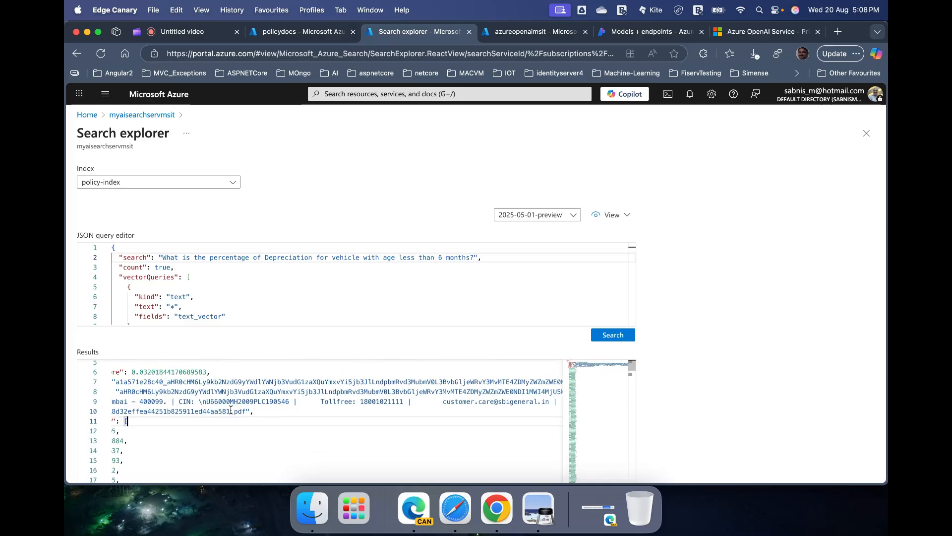
pyautogui.moveTo(218, 418); pyautogui.dragTo(214, 411)
pyautogui.click(230, 411)
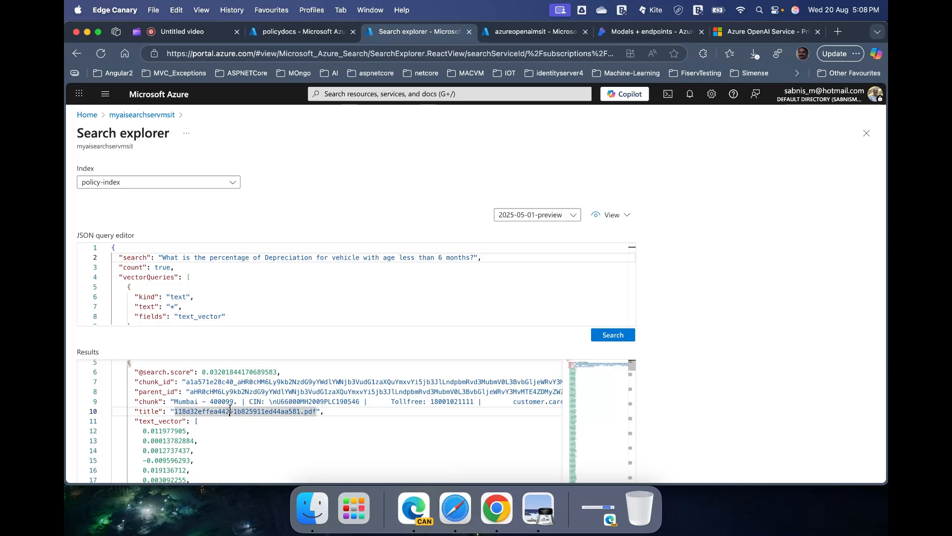
pyautogui.scroll(-1, 230, 409)
pyautogui.scroll(-20, 230, 409)
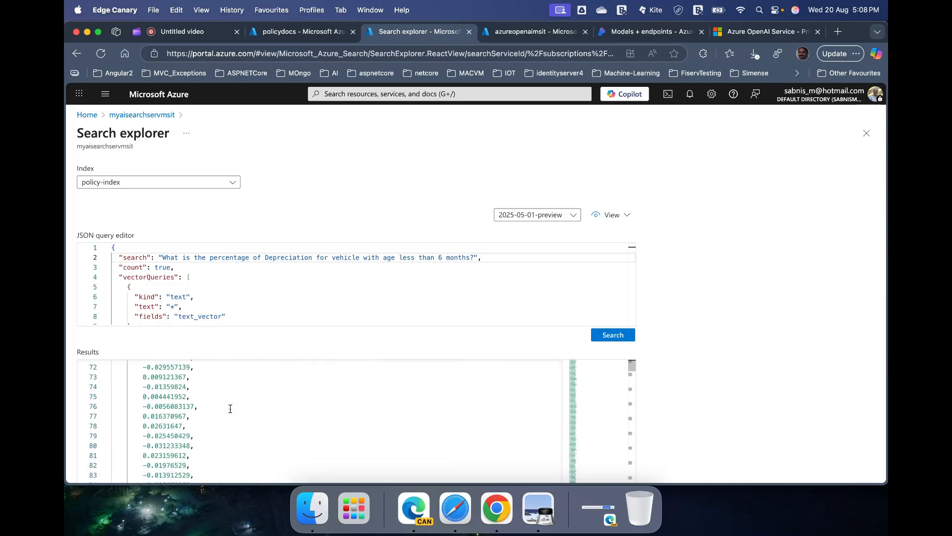
pyautogui.moveTo(631, 366); pyautogui.dragTo(641, 477)
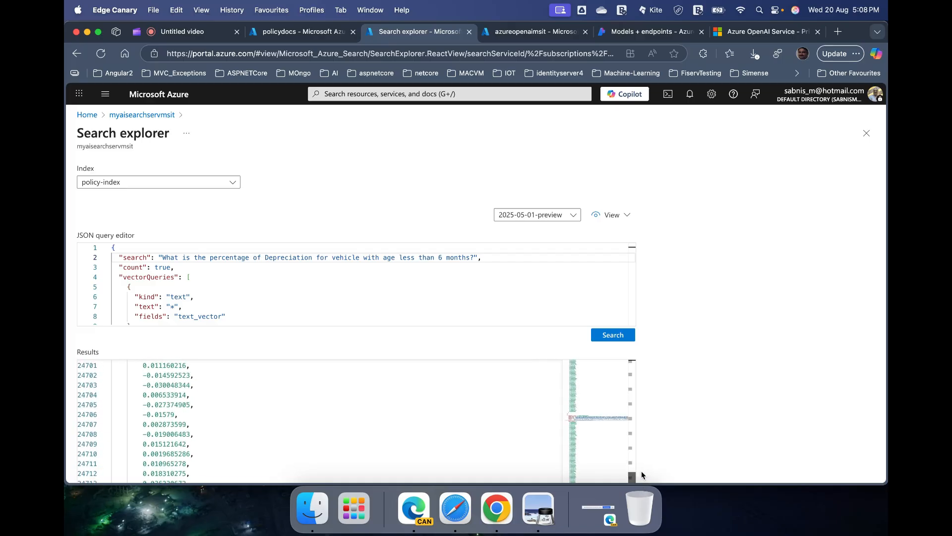
pyautogui.moveTo(631, 442); pyautogui.dragTo(629, 486)
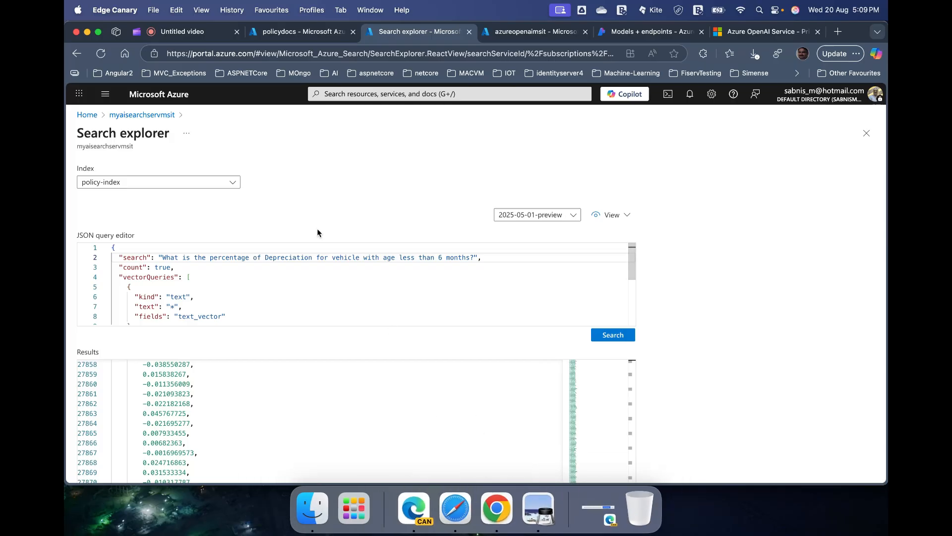
pyautogui.scroll(-10, 315, 405)
pyautogui.scroll(-3, 352, 304)
pyautogui.scroll(3, 352, 304)
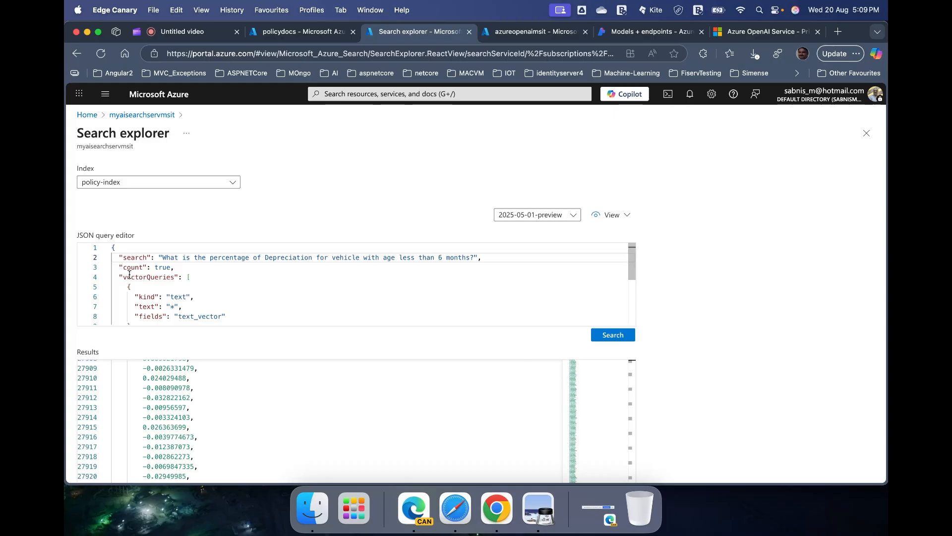
# Step: Remove the count and vectorQueries sections from the JSON query, keeping only the valid search property, and run the search
pyautogui.moveTo(484, 257); pyautogui.dragTo(466, 323)
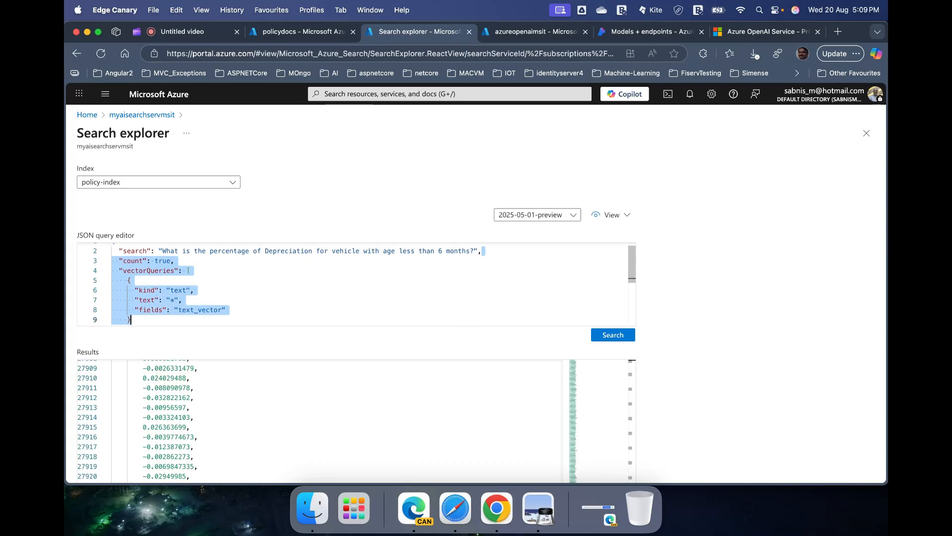
pyautogui.press('BackSpace')
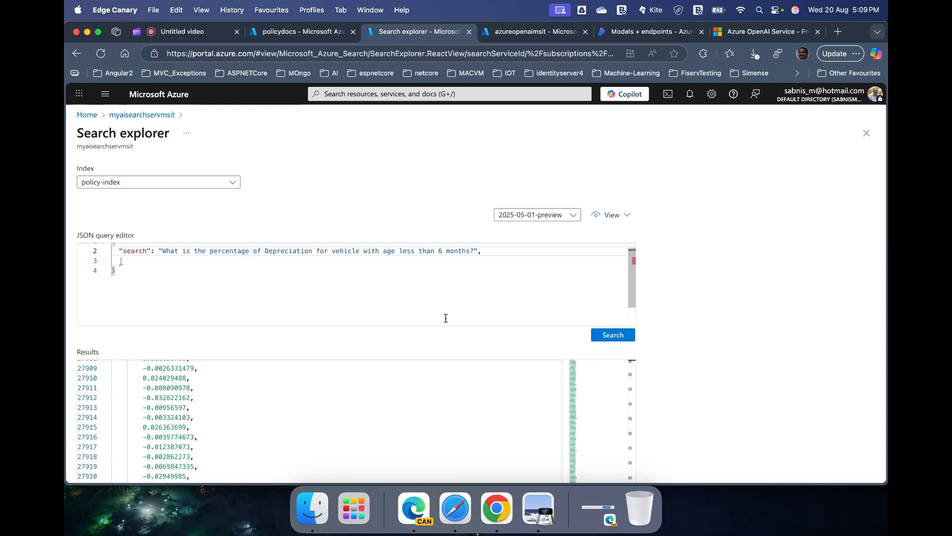
pyautogui.click(122, 261)
pyautogui.press('BackSpace')
pyautogui.press('BackSpace')
pyautogui.press('BackSpace')
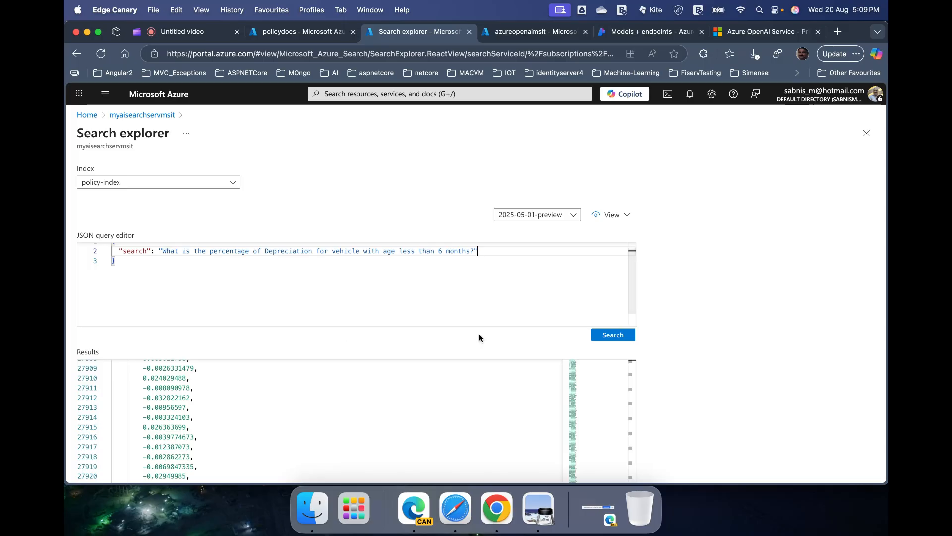
pyautogui.click(611, 335)
# Step: Switch Search explorer from JSON view to query view and return to the start of the results to examine the first result's chunk and title
pyautogui.scroll(10, 326, 428)
pyautogui.scroll(10, 326, 428)
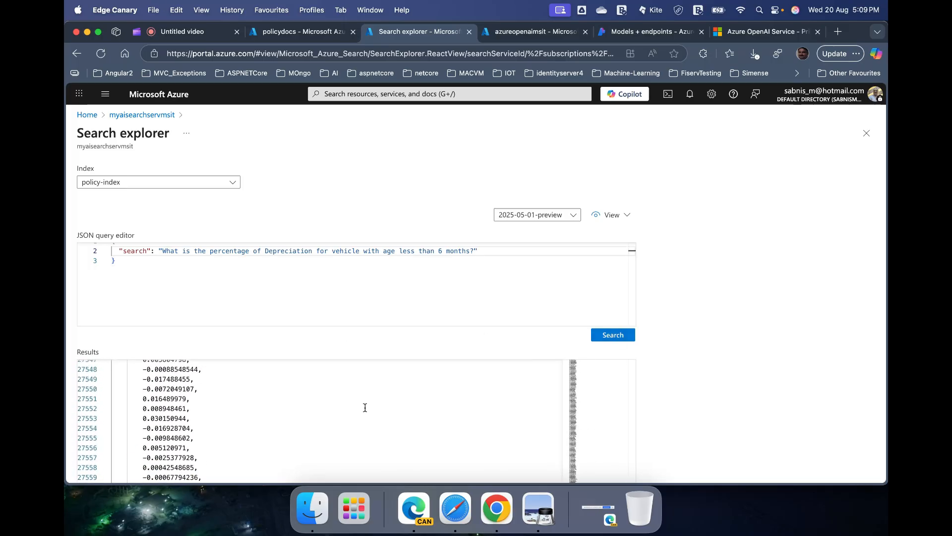
pyautogui.scroll(20, 429, 363)
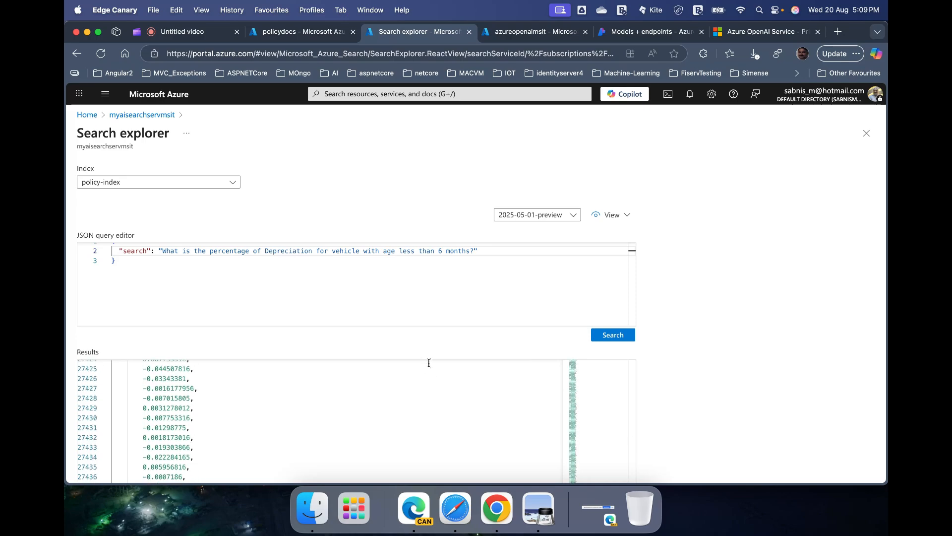
pyautogui.scroll(18, 429, 362)
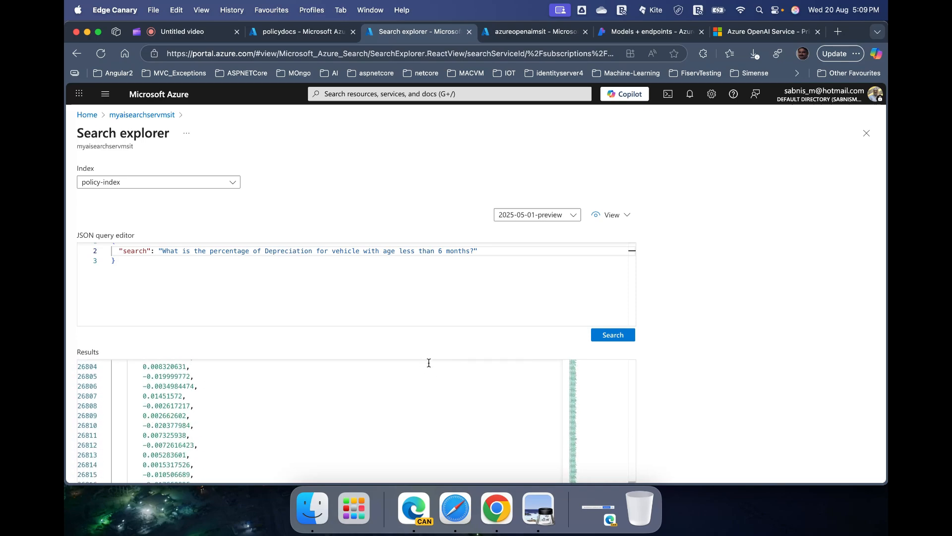
pyautogui.click(624, 217)
pyautogui.click(622, 235)
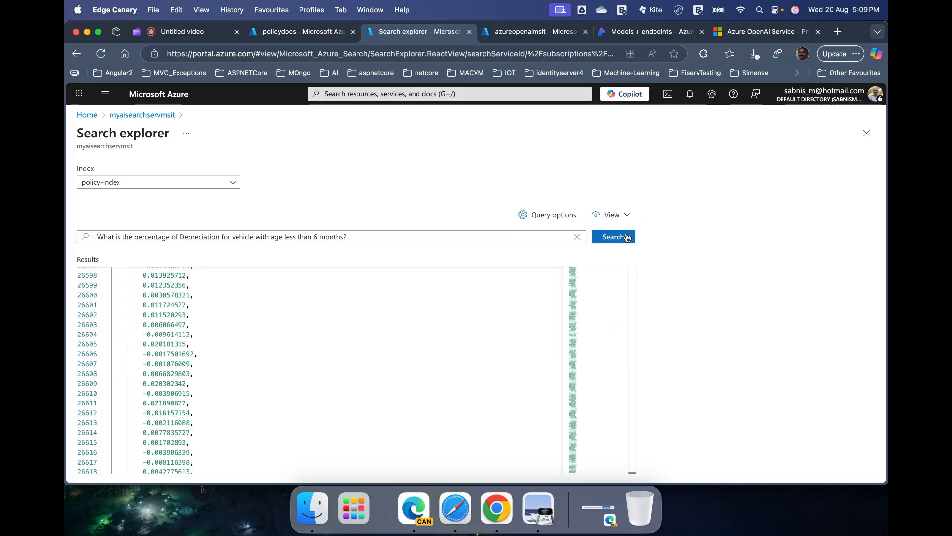
pyautogui.scroll(20, 339, 358)
pyautogui.scroll(20, 338, 359)
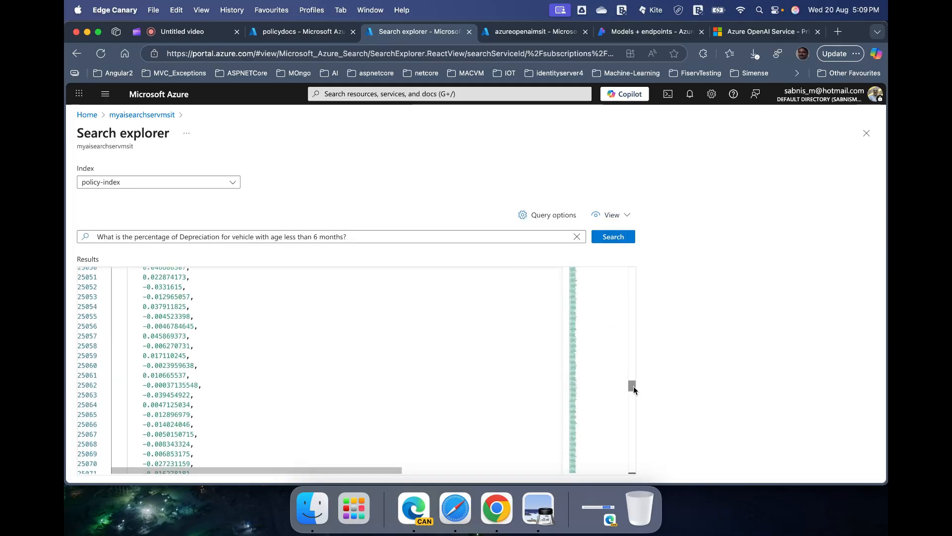
pyautogui.moveTo(632, 383); pyautogui.dragTo(633, 271)
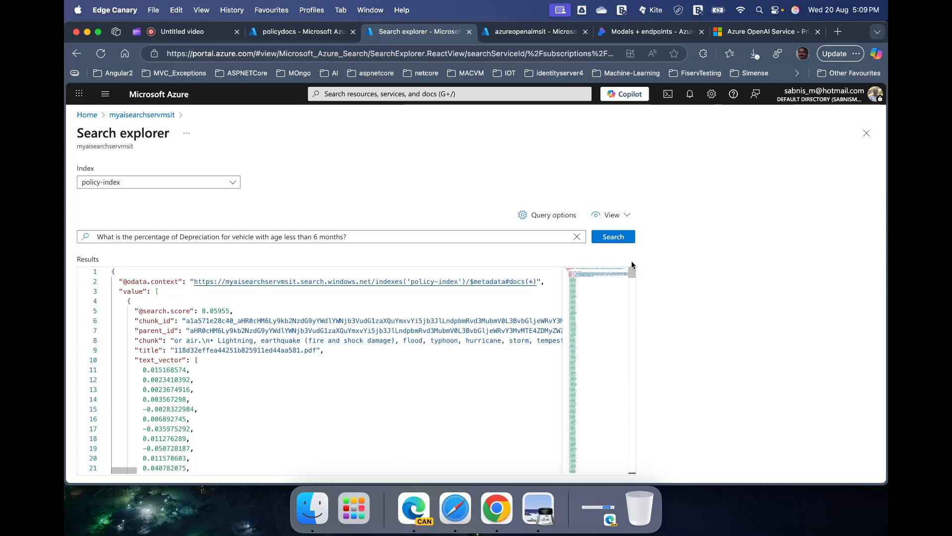
pyautogui.moveTo(410, 344); pyautogui.dragTo(450, 356)
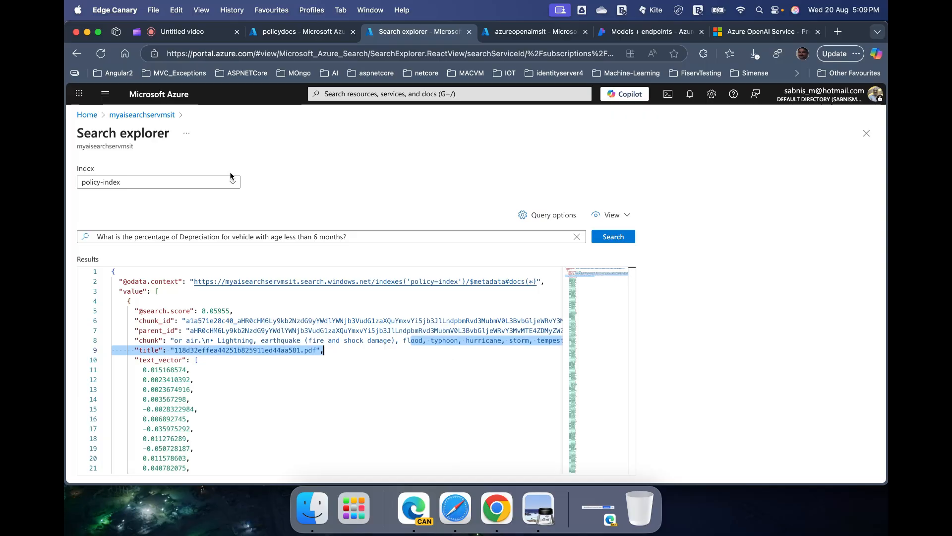
# Step: Return to the myaisearchservmsit search service and check its indexes and indexers
pyautogui.click(171, 116)
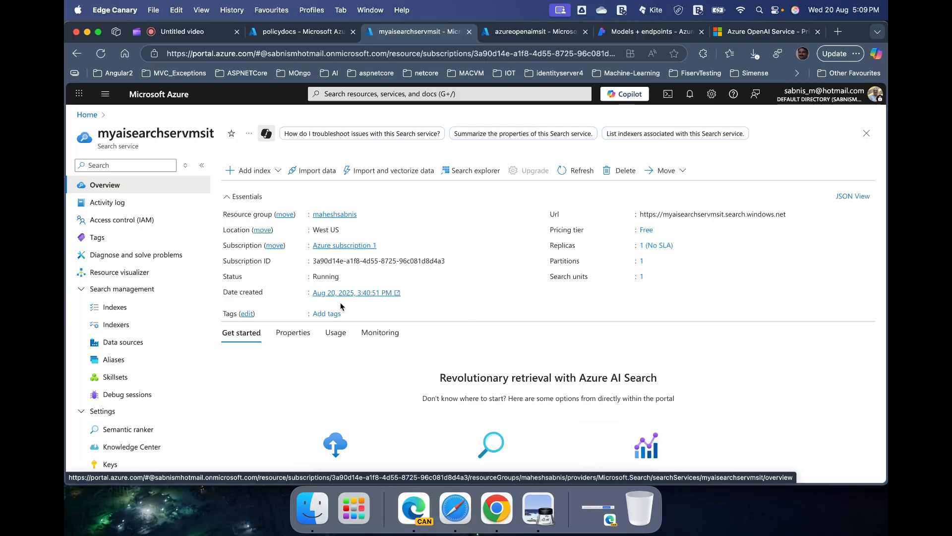
pyautogui.click(119, 309)
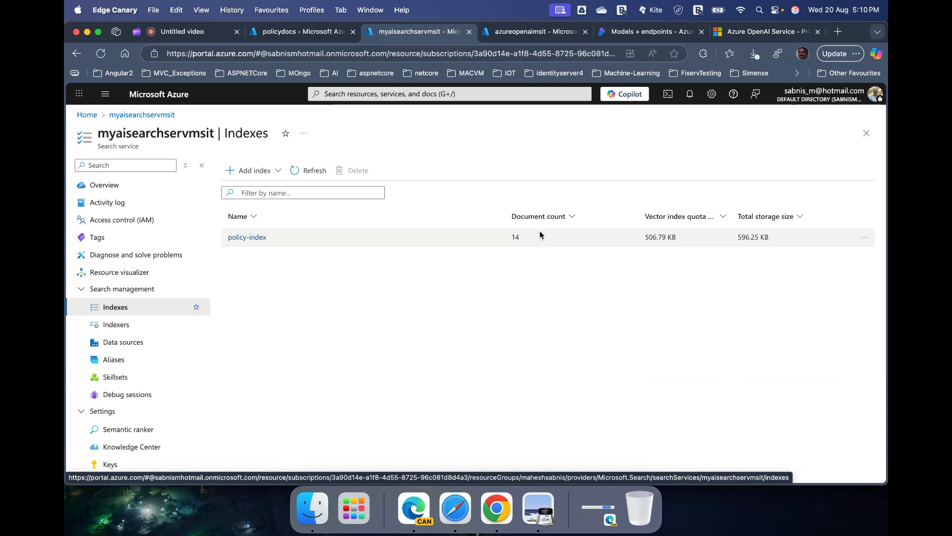
pyautogui.click(129, 326)
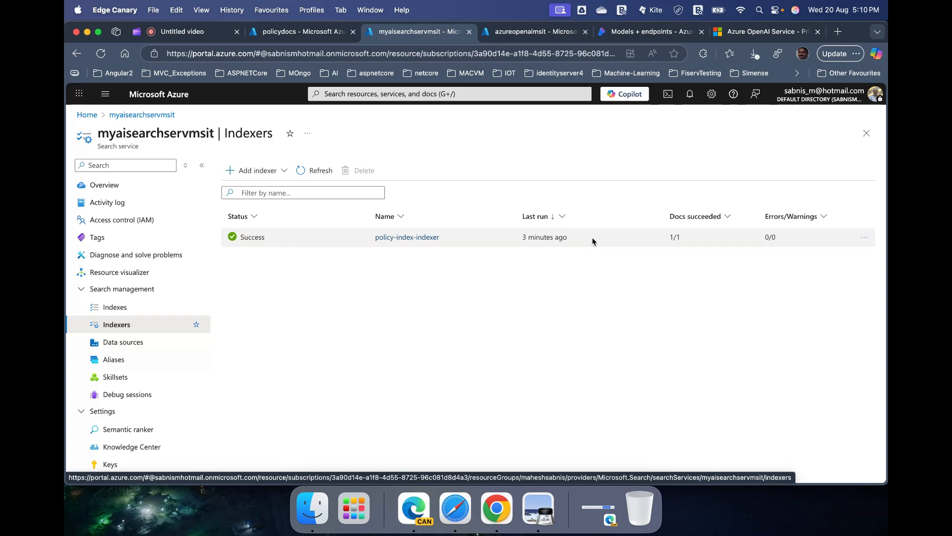
# Step: Review the azureopenaimsit resource and its model deployments, then return to the search service's overview
pyautogui.click(545, 31)
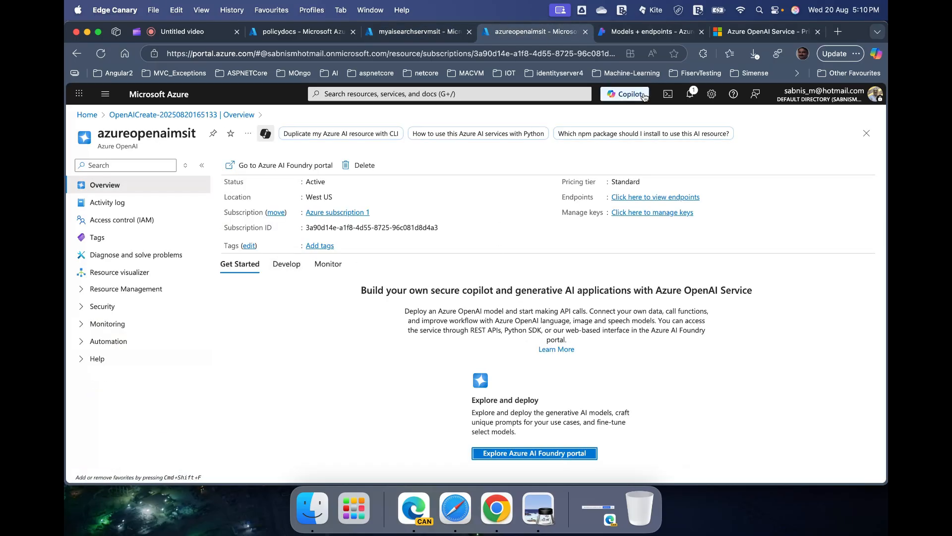
pyautogui.click(636, 31)
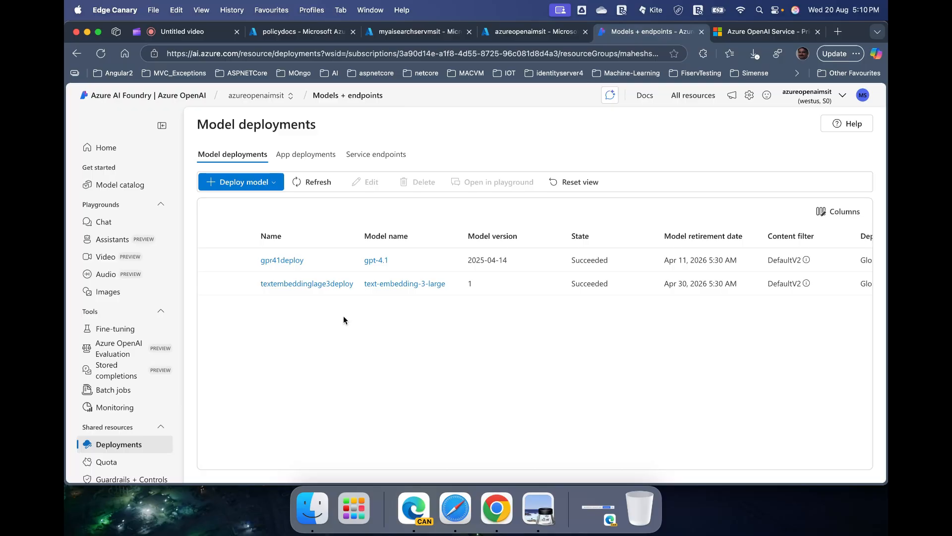
pyautogui.click(418, 33)
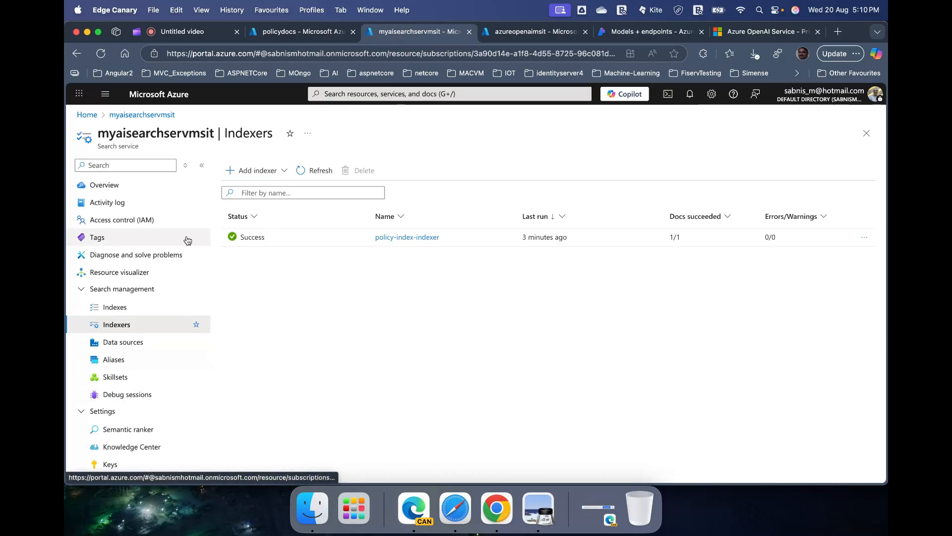
pyautogui.click(112, 186)
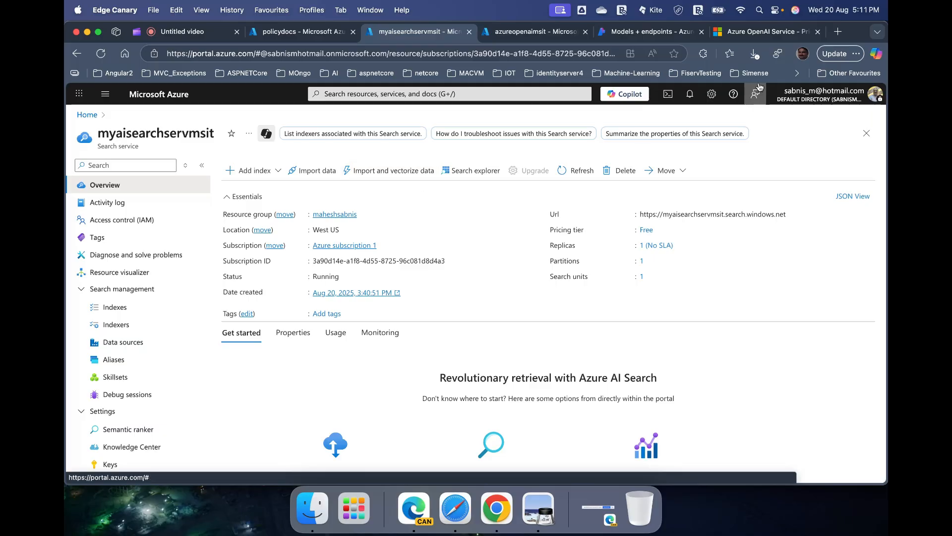
# Step: Open webnethelper.com in a new browser tab
pyautogui.click(838, 31)
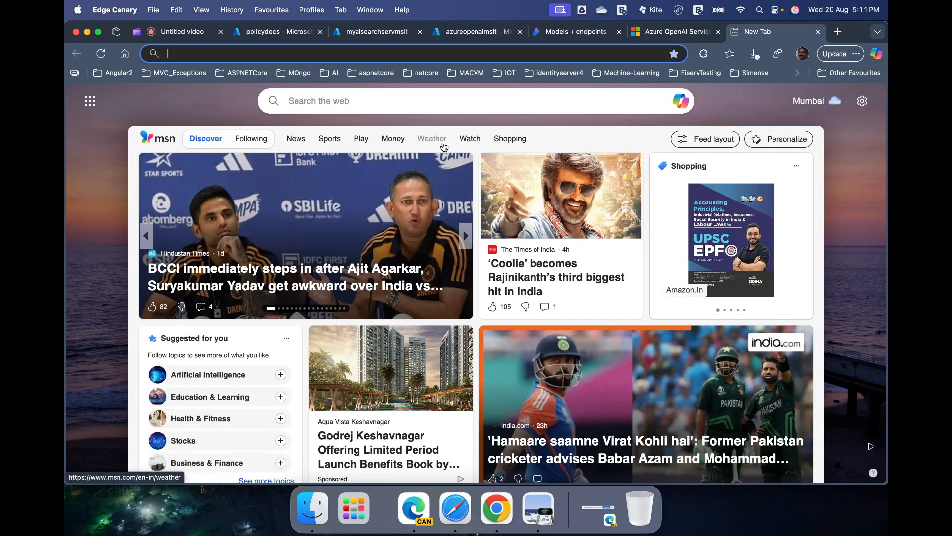
pyautogui.write('webne')
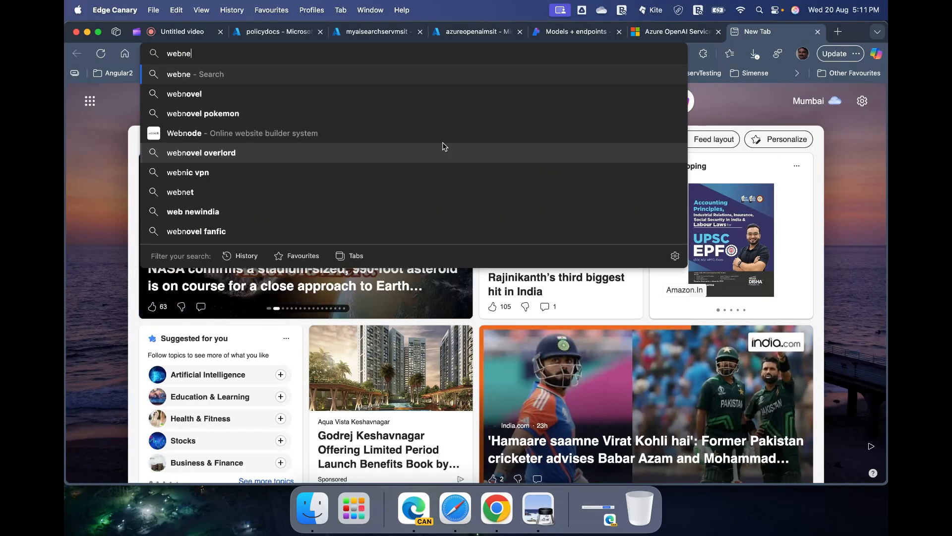
pyautogui.write('thel')
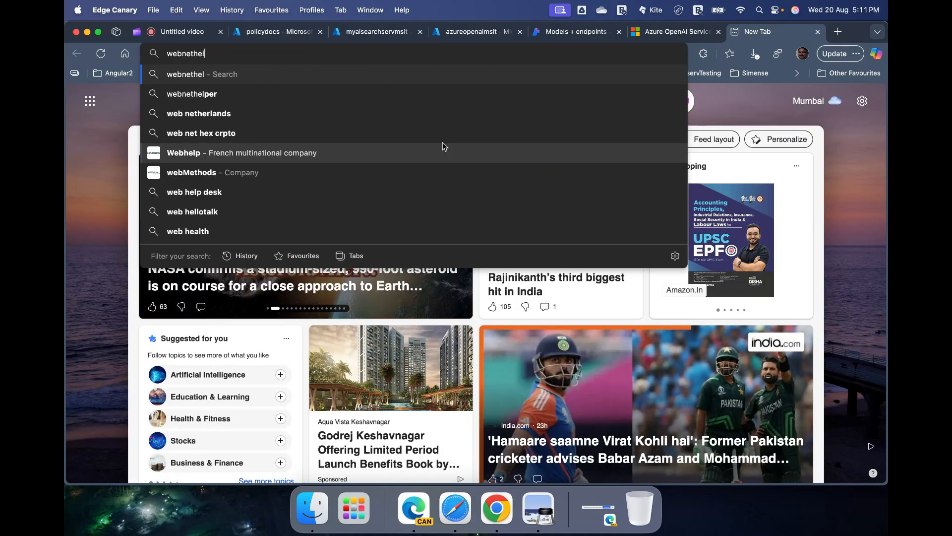
pyautogui.write('per.com')
pyautogui.press('Return')
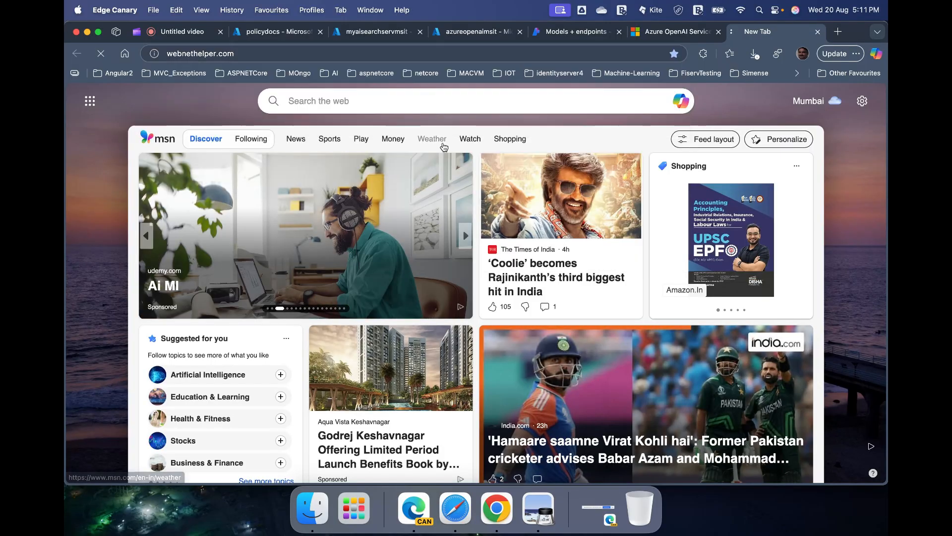